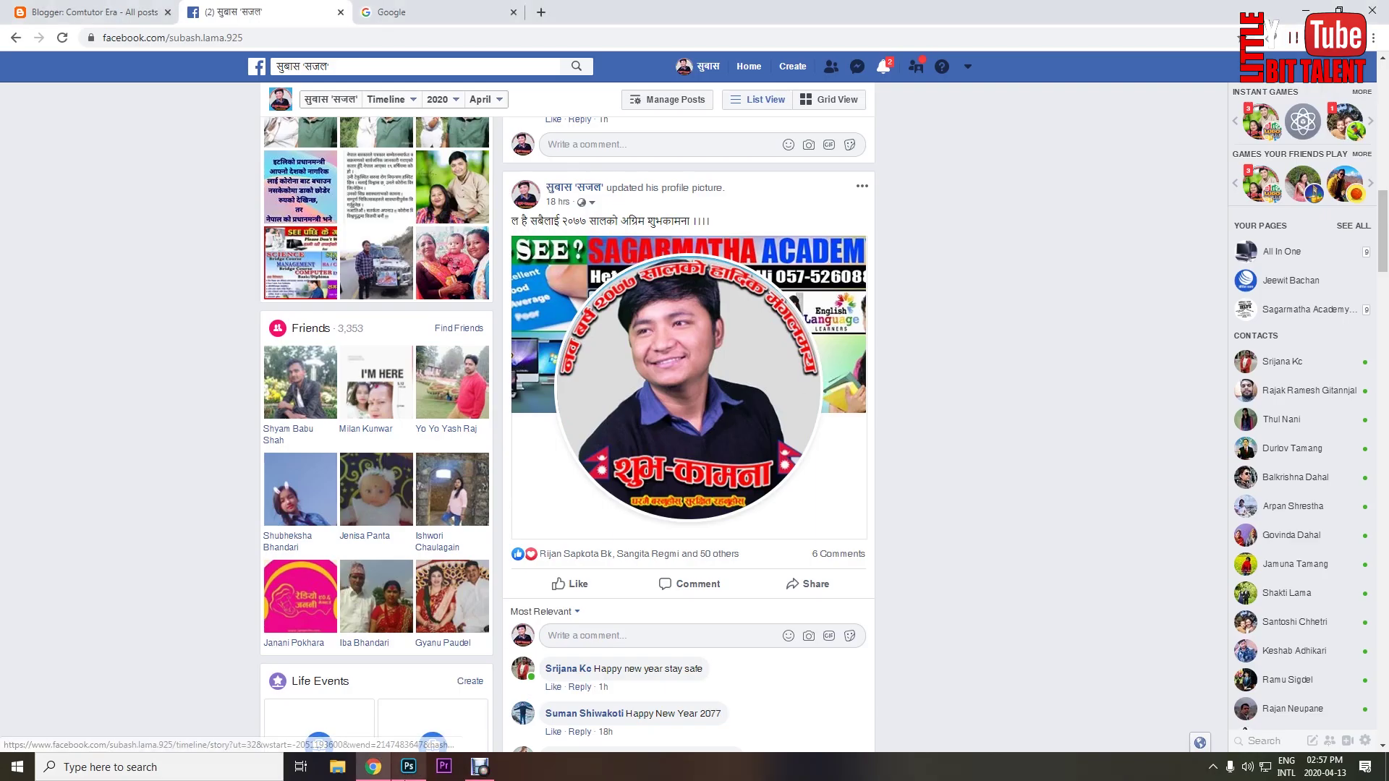
Switch to Photoshop, open the recent file for fb.tif to view the finished circular frame, and close it again.
{"action": "left_click", "coordinate": [408, 767]}
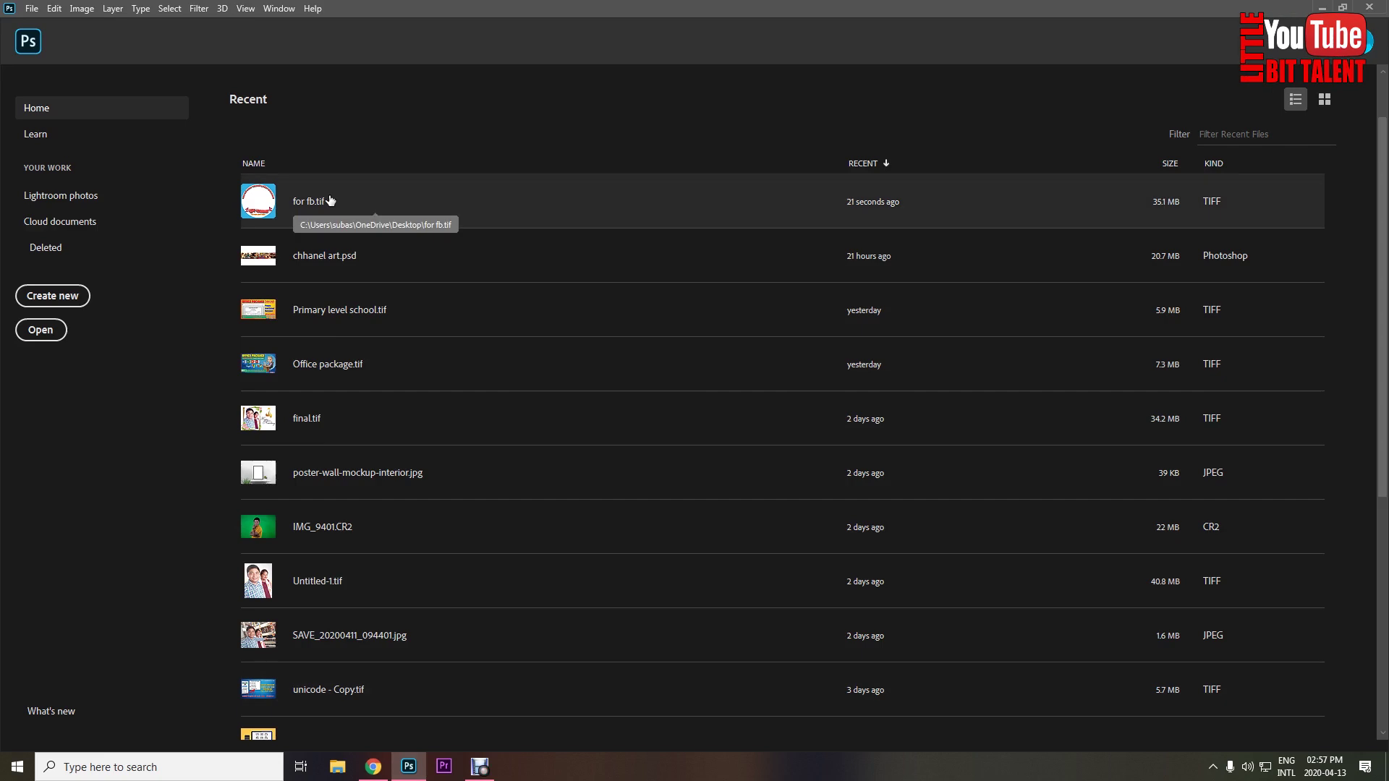
{"action": "left_click", "coordinate": [337, 200]}
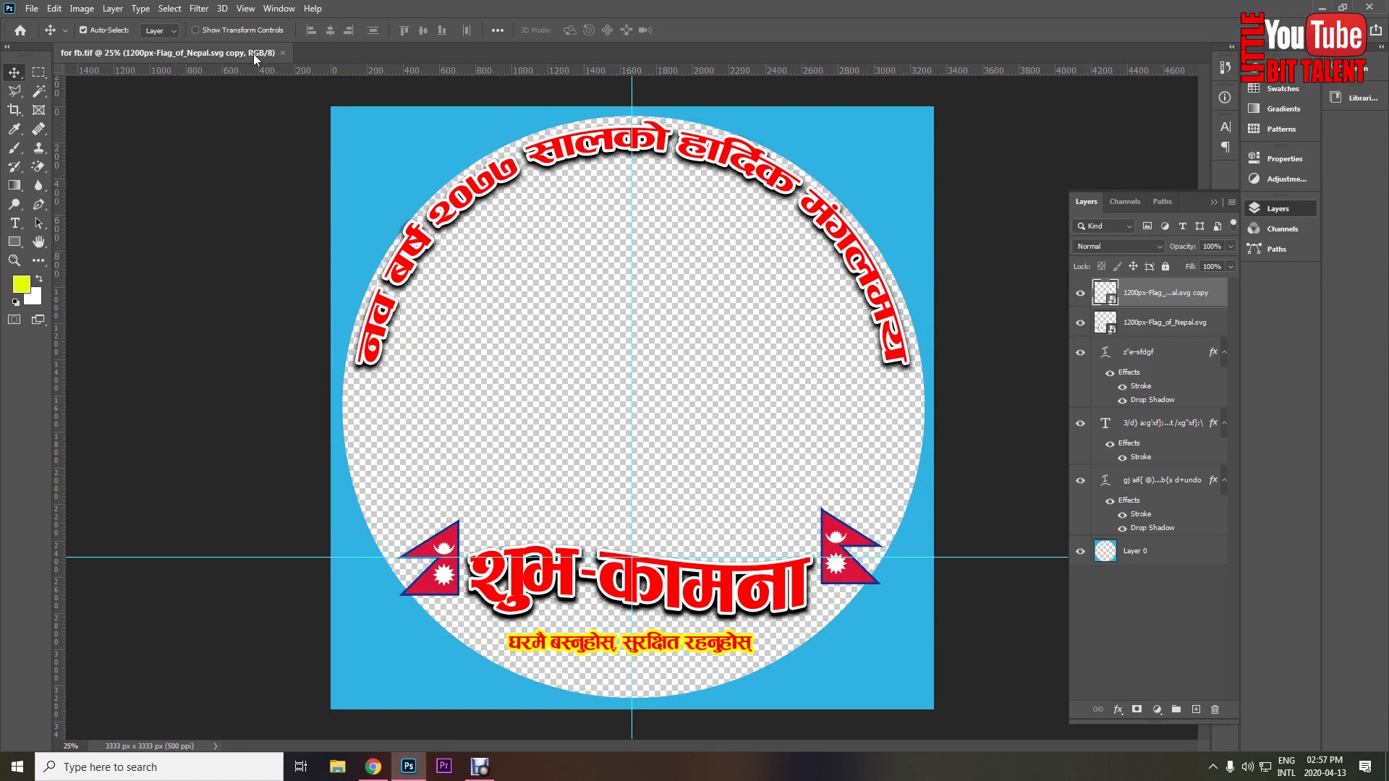
{"action": "left_click", "coordinate": [284, 53]}
Create a new 2000 x 2000 pixel document with a resolution of 500 pixels/inch.
{"action": "left_click", "coordinate": [32, 8]}
{"action": "left_click", "coordinate": [75, 24]}
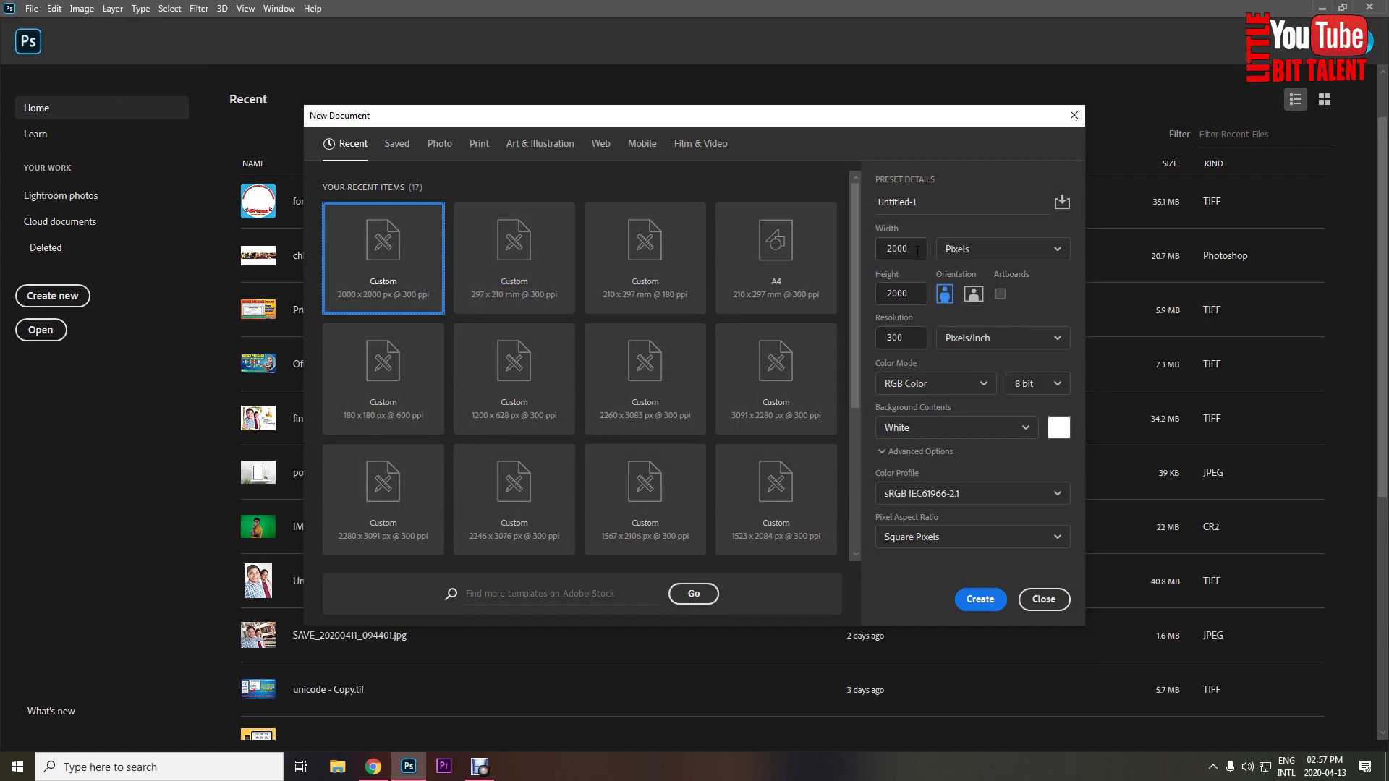
{"action": "left_click", "coordinate": [904, 294]}
{"action": "left_click", "coordinate": [903, 248]}
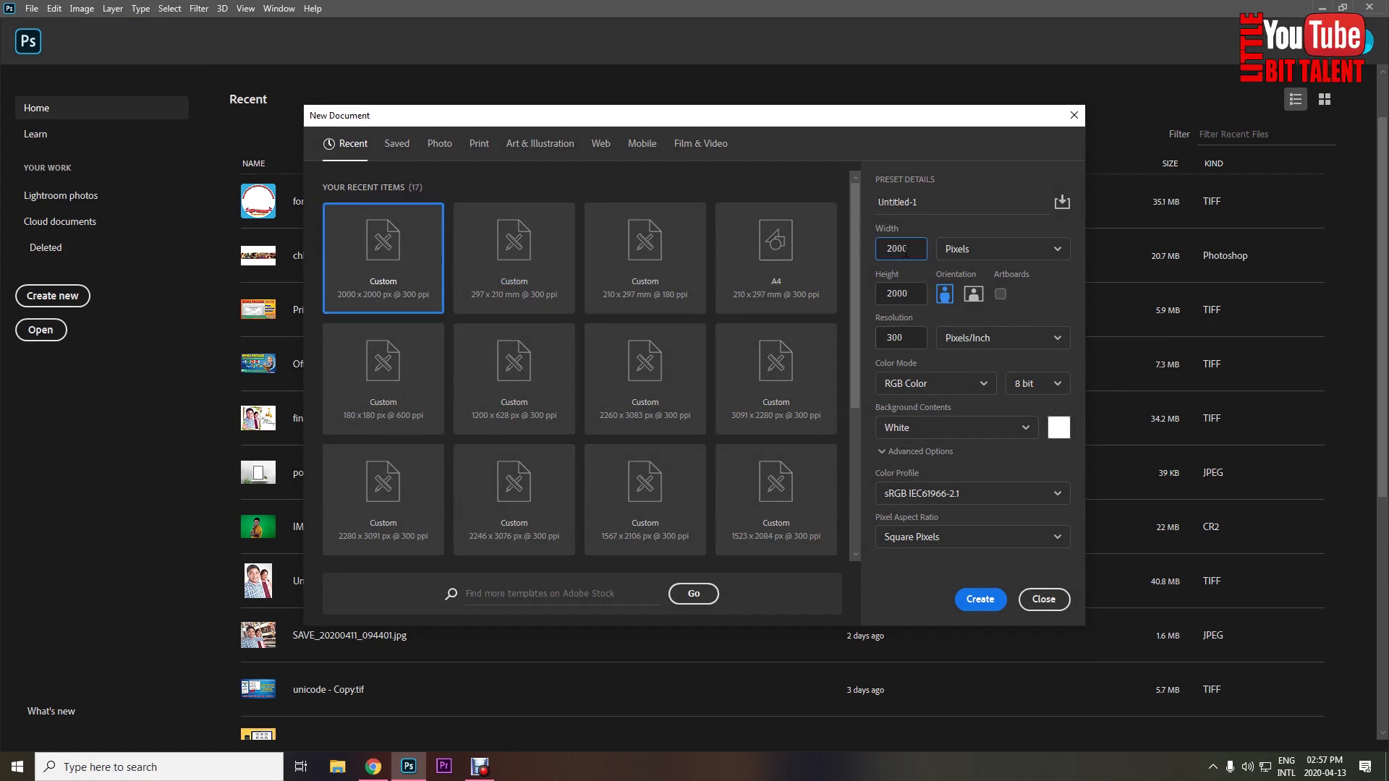
{"action": "left_click", "coordinate": [913, 293]}
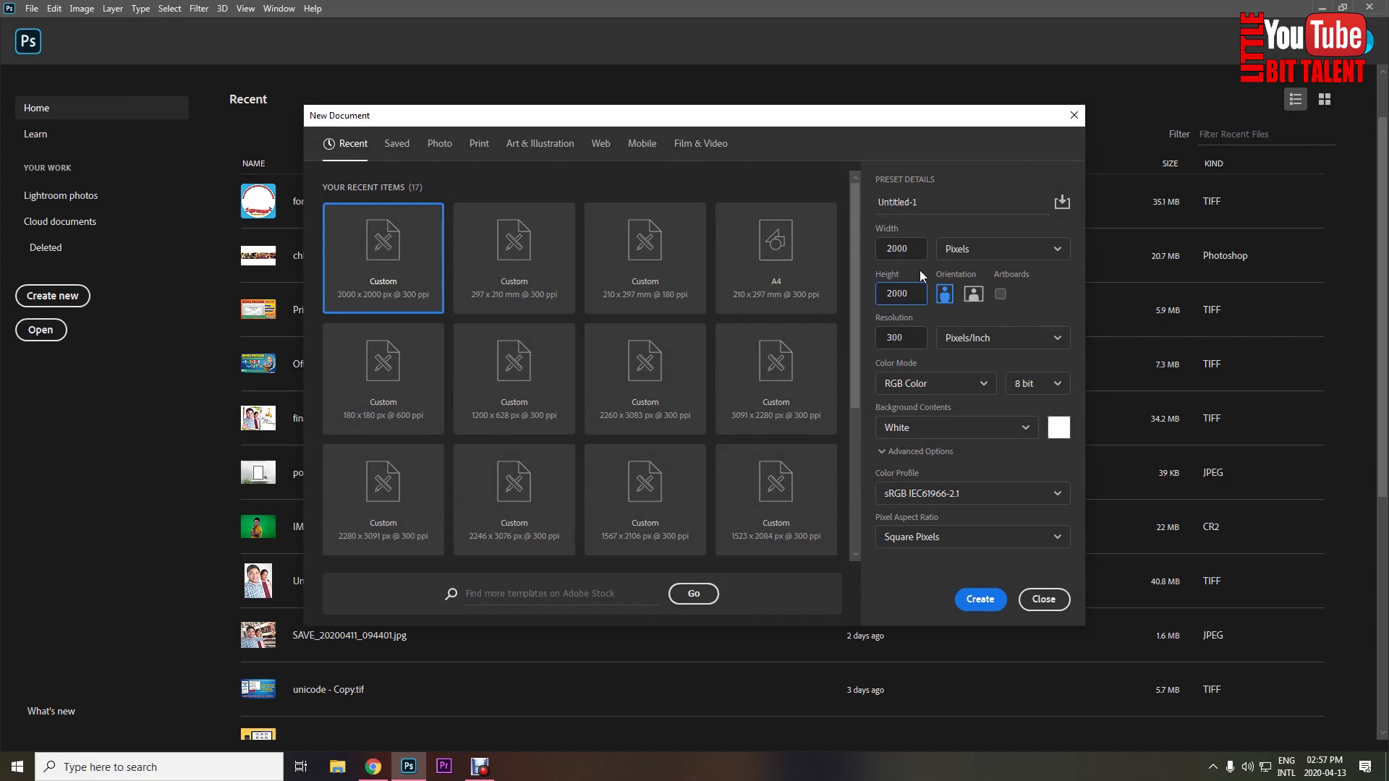
{"action": "double_click", "coordinate": [905, 339]}
{"action": "type", "text": "5"}
{"action": "left_click", "coordinate": [976, 604]}
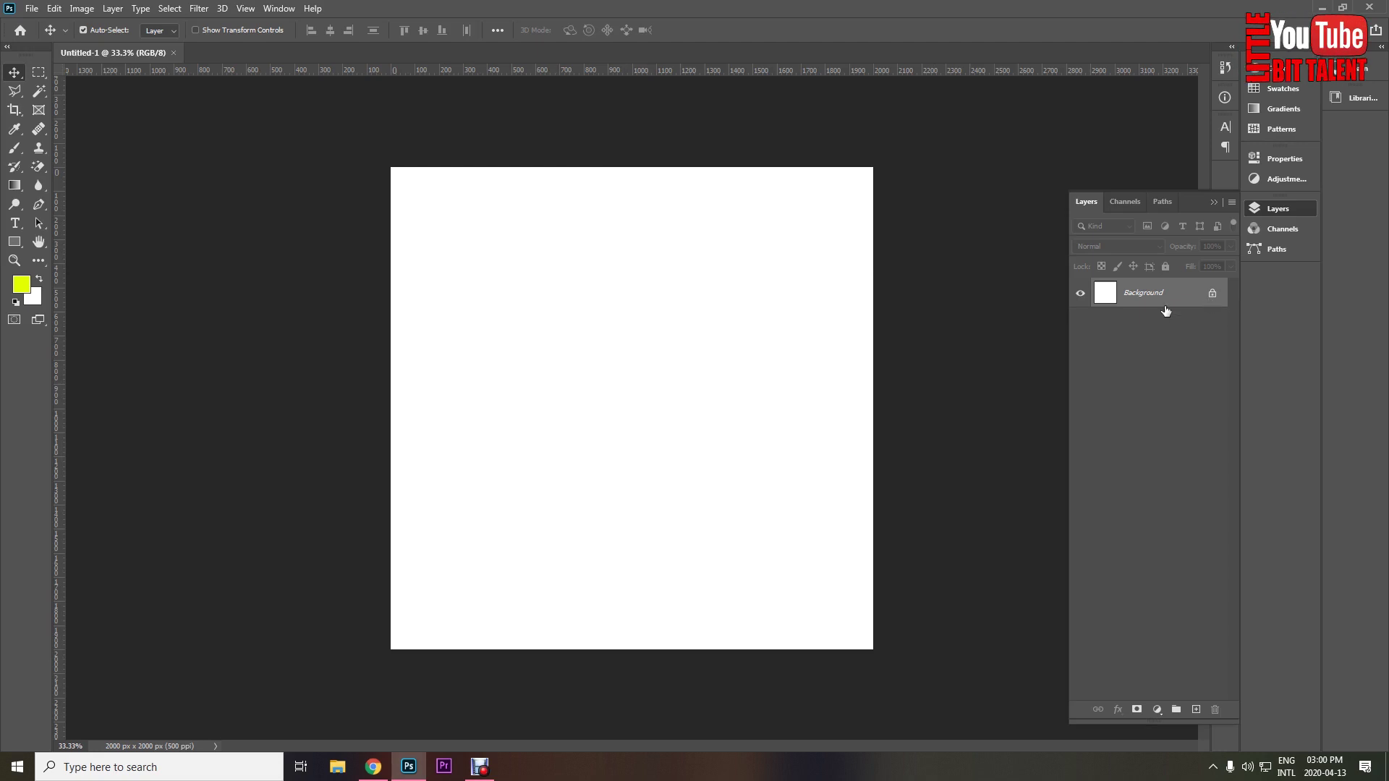
Unlock the Background layer and choose the Elliptical Marquee tool.
{"action": "left_click", "coordinate": [1212, 294]}
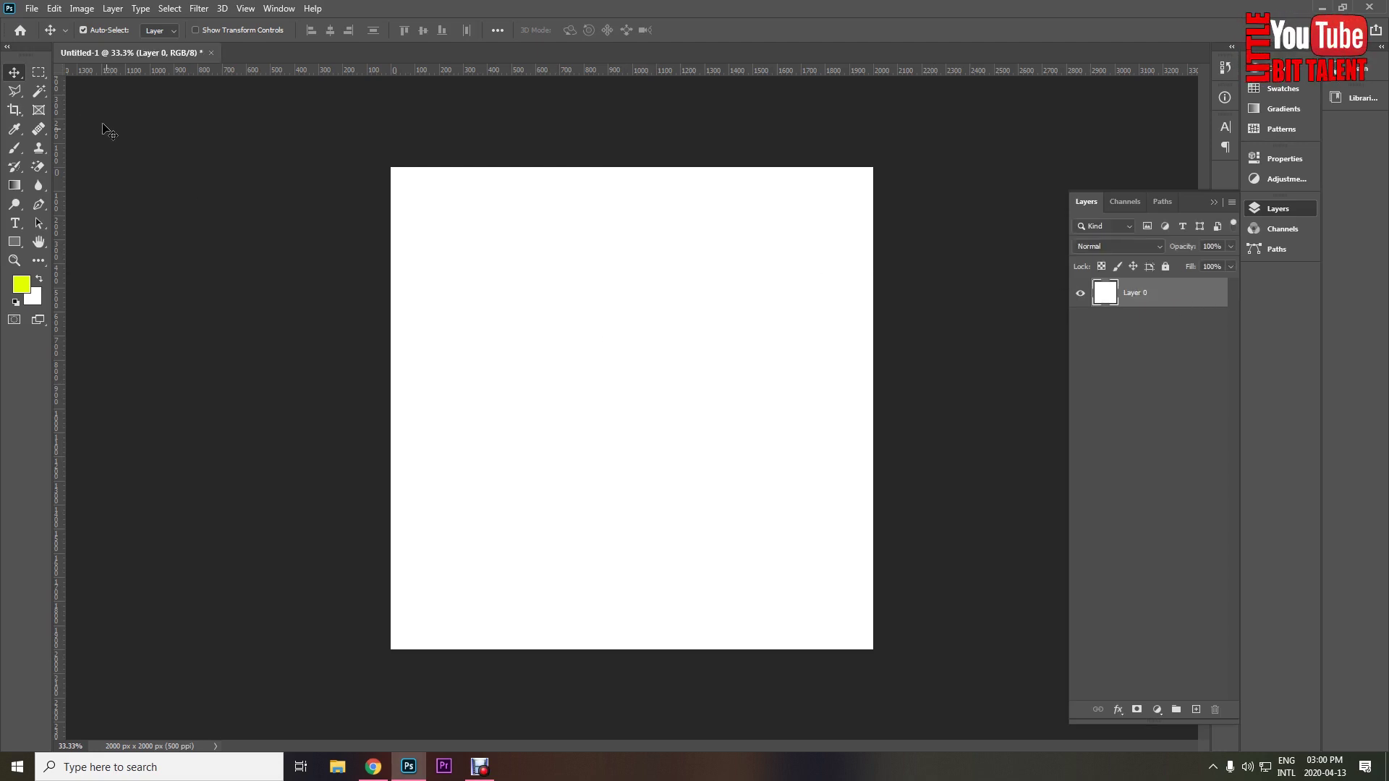
{"action": "left_click", "coordinate": [43, 75]}
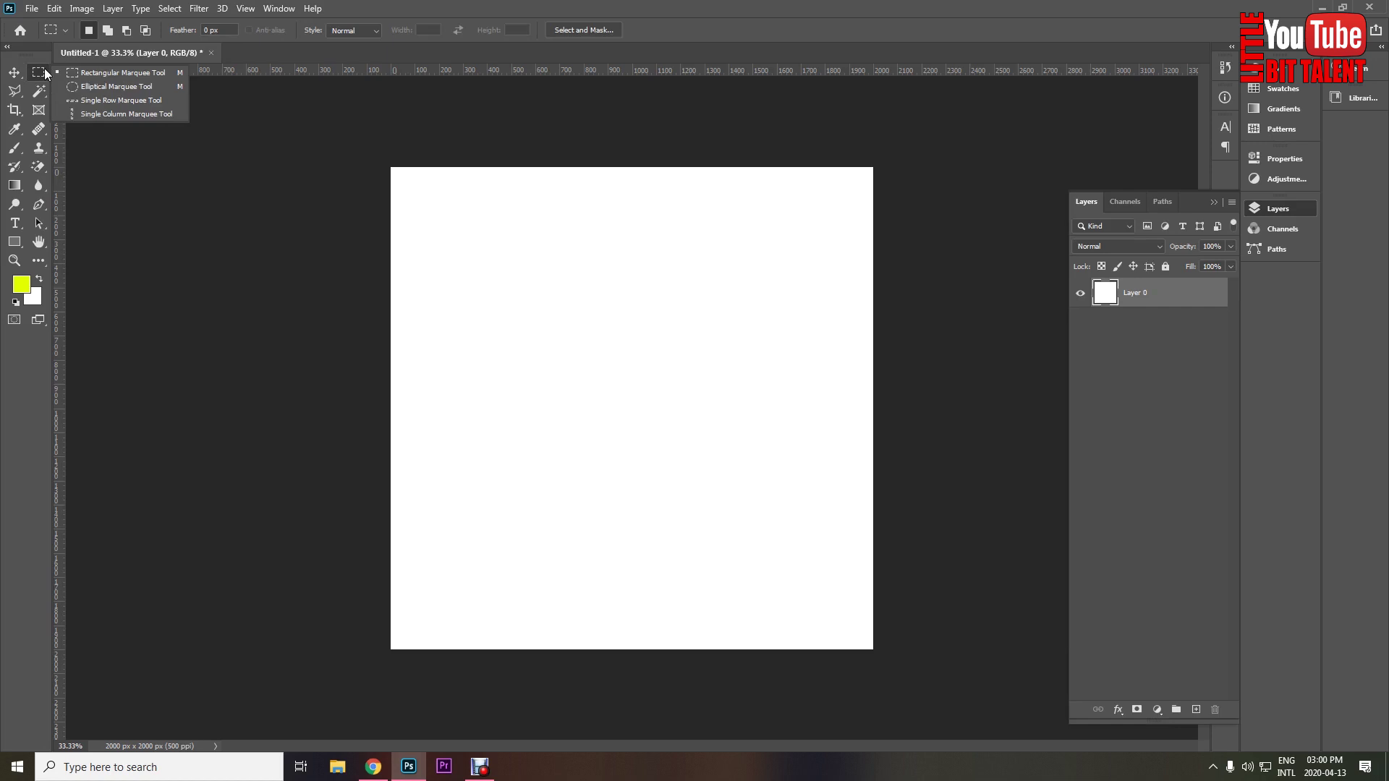
{"action": "left_click", "coordinate": [84, 88]}
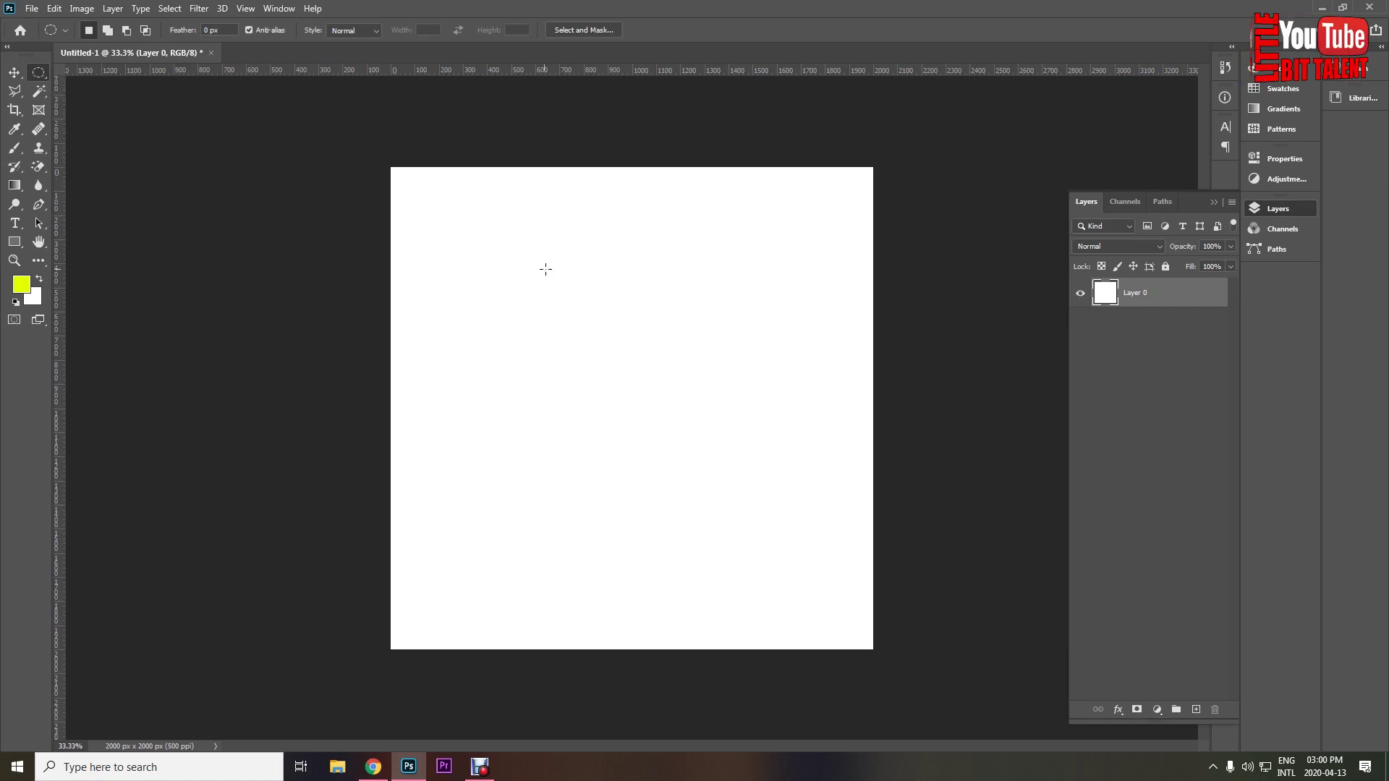
{"action": "left_click_drag", "start_coordinate": [479, 202], "coordinate": [909, 757]}
{"action": "left_click_drag", "start_coordinate": [781, 511], "coordinate": [727, 501]}
{"action": "key", "text": "ctrl+d"}
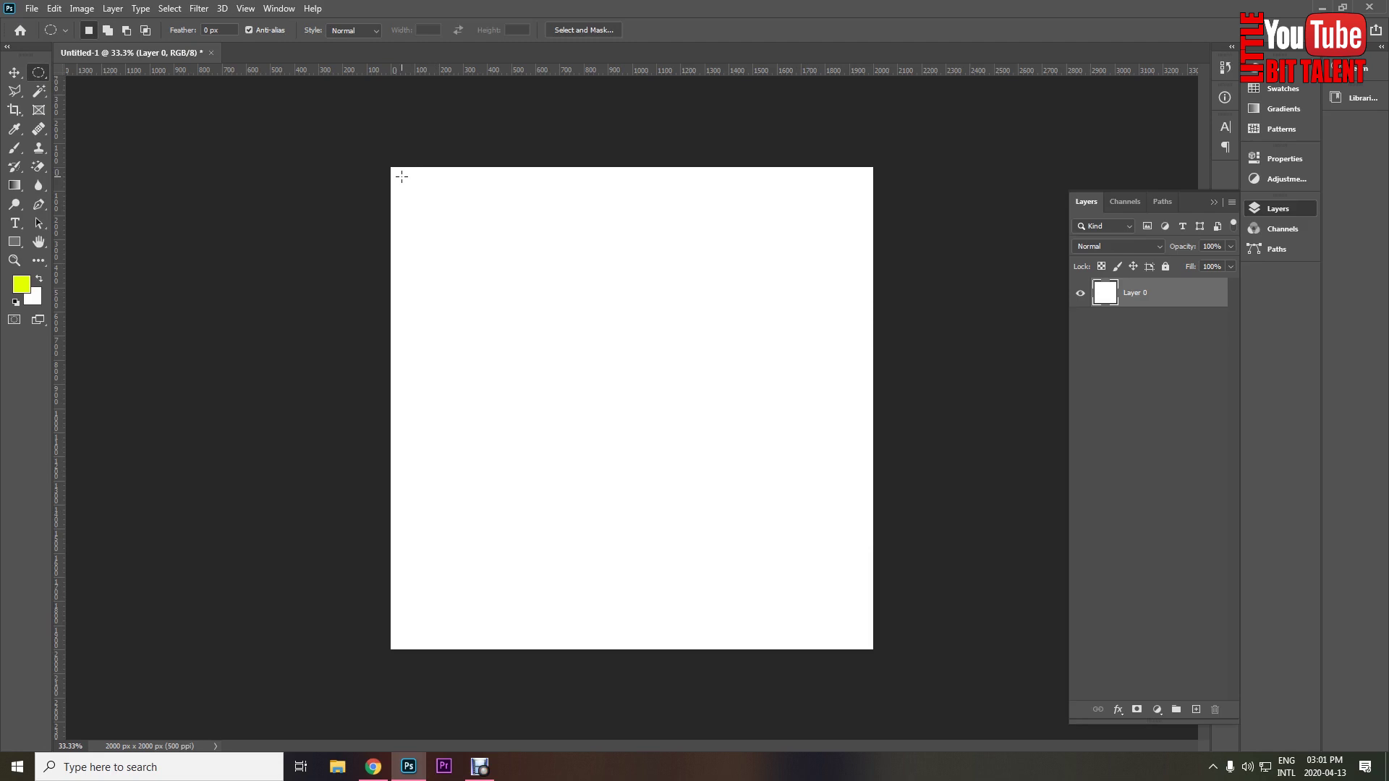
Cut a transparent circle about 1940 px wide, nearly filling the canvas, out of the white layer and clear the selection.
{"action": "left_click_drag", "start_coordinate": [403, 176], "coordinate": [867, 648]}
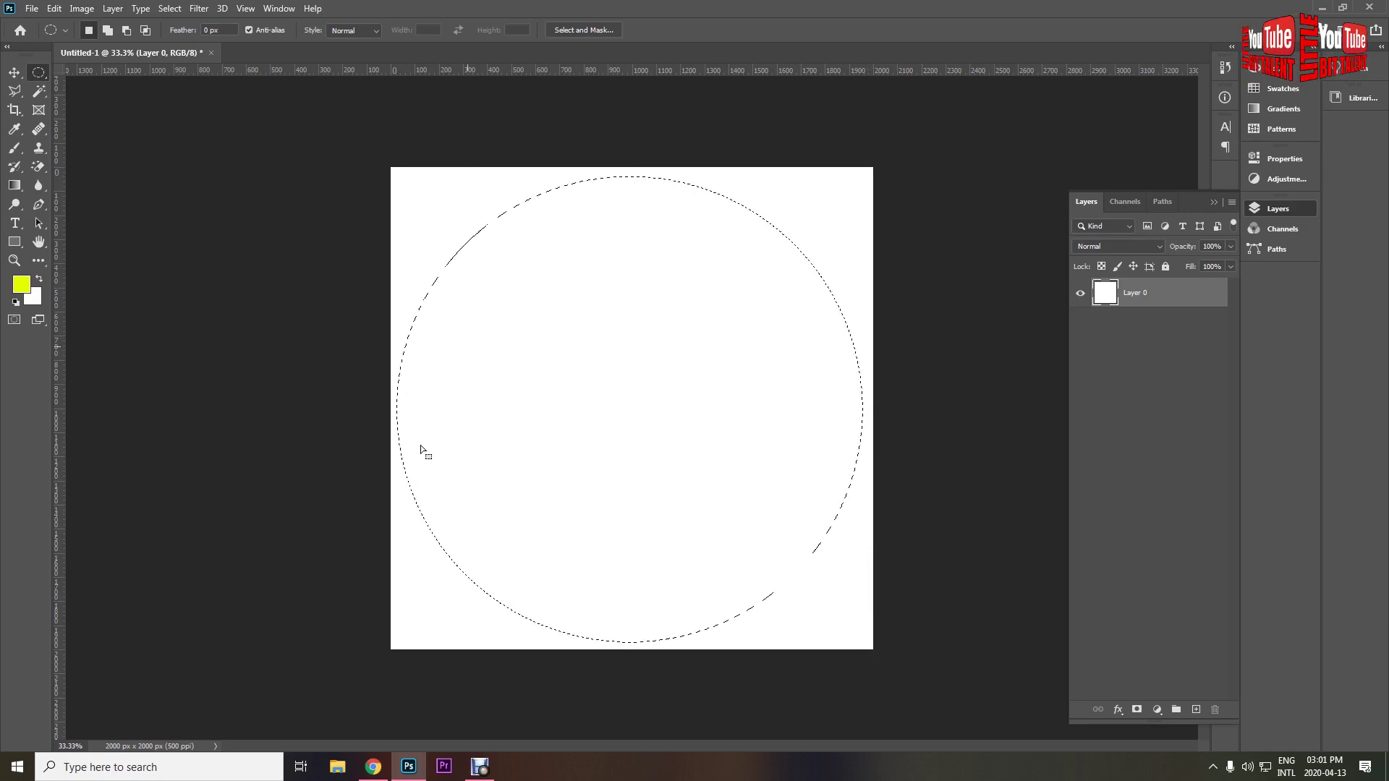
{"action": "key", "text": "Delete"}
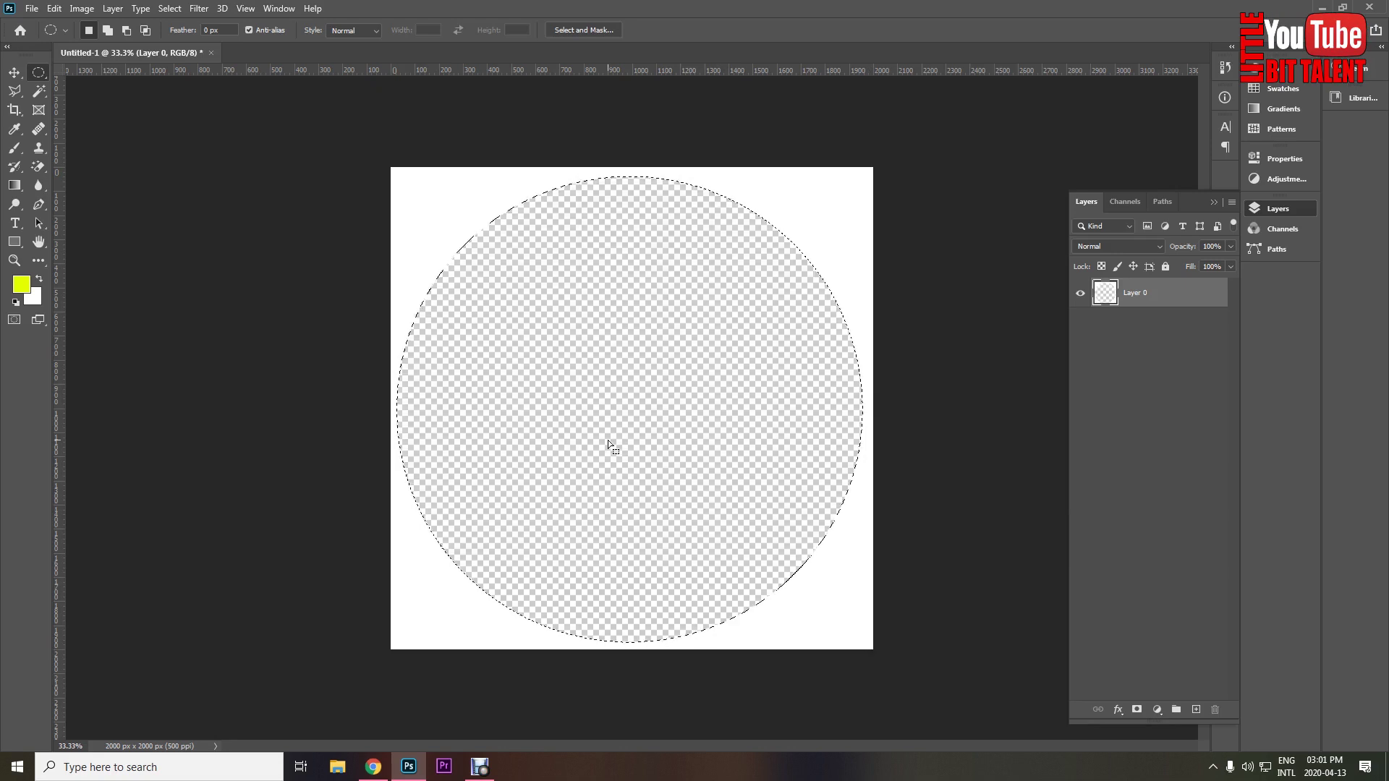
{"action": "key", "text": "ctrl+minus"}
{"action": "left_click_drag", "start_coordinate": [589, 228], "coordinate": [691, 400]}
{"action": "left_click_drag", "start_coordinate": [582, 258], "coordinate": [688, 365]}
{"action": "left_click", "coordinate": [653, 308]}
{"action": "left_click", "coordinate": [641, 346], "text": "ctrl"}
{"action": "left_click", "coordinate": [641, 348], "text": "alt"}
{"action": "left_click", "coordinate": [641, 349], "text": "ctrl"}
{"action": "left_click", "coordinate": [633, 359], "text": "alt"}
{"action": "left_click", "coordinate": [626, 372], "text": "ctrl"}
{"action": "left_click", "coordinate": [639, 403], "text": "alt"}
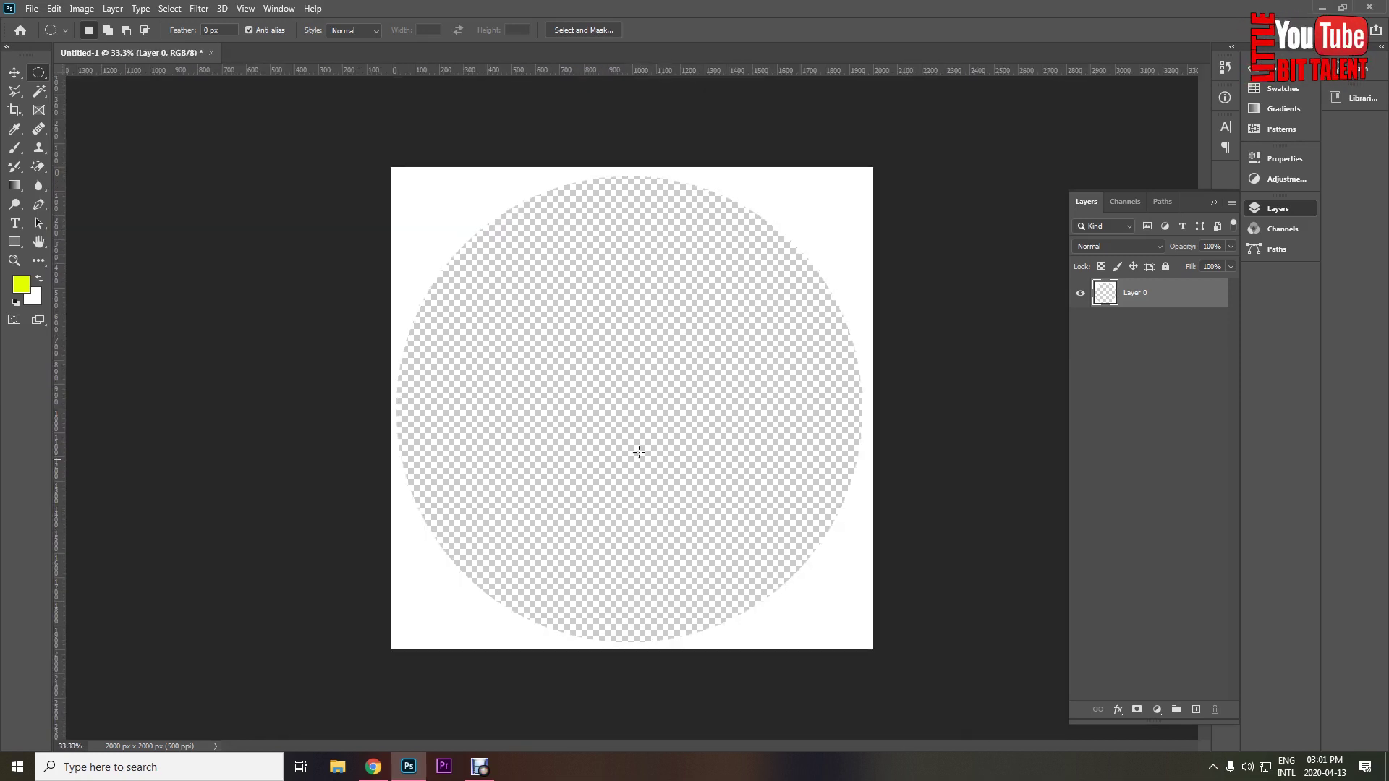
Add a red horizontal text line in the lower part of the circle reading "नयाँ बर्ष २०७७ सालको".
{"action": "left_click", "coordinate": [40, 205]}
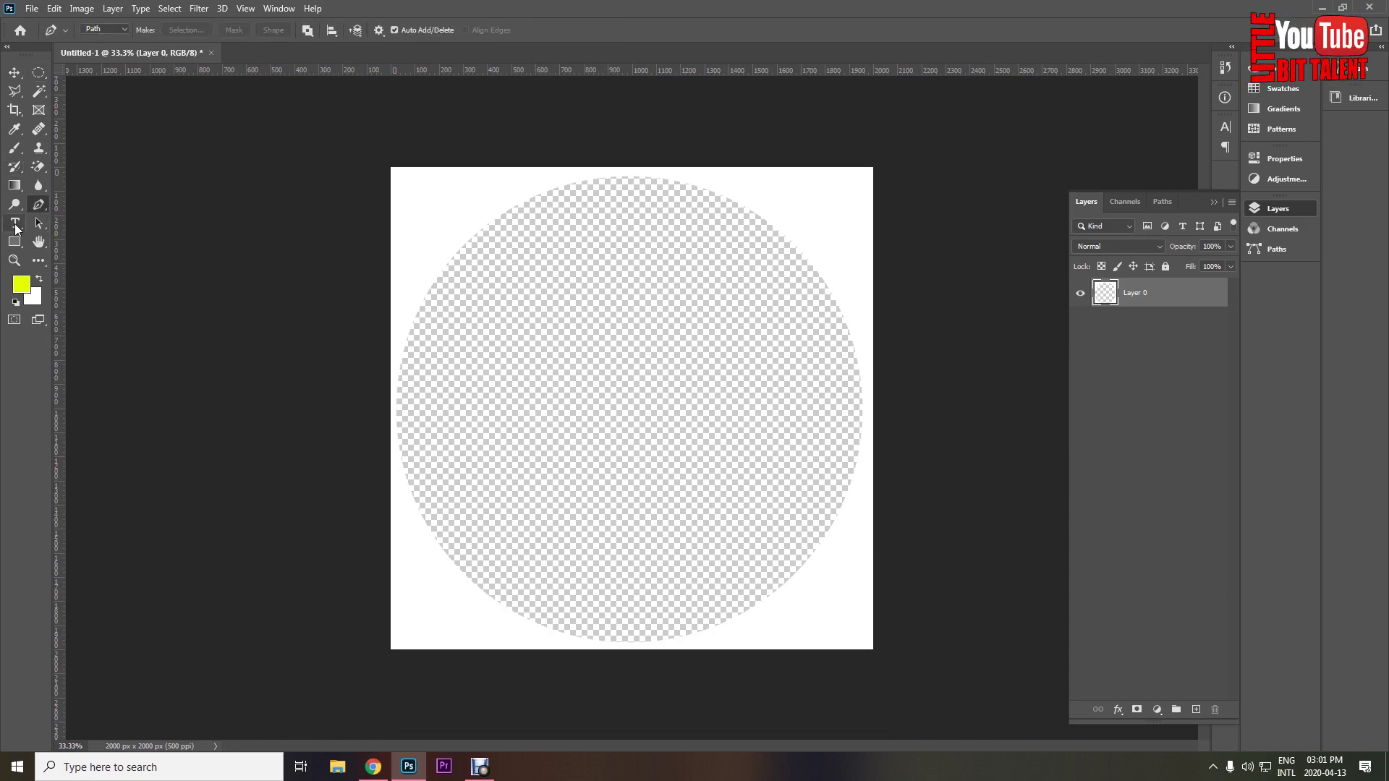
{"action": "left_click", "coordinate": [14, 224]}
{"action": "left_click", "coordinate": [521, 527]}
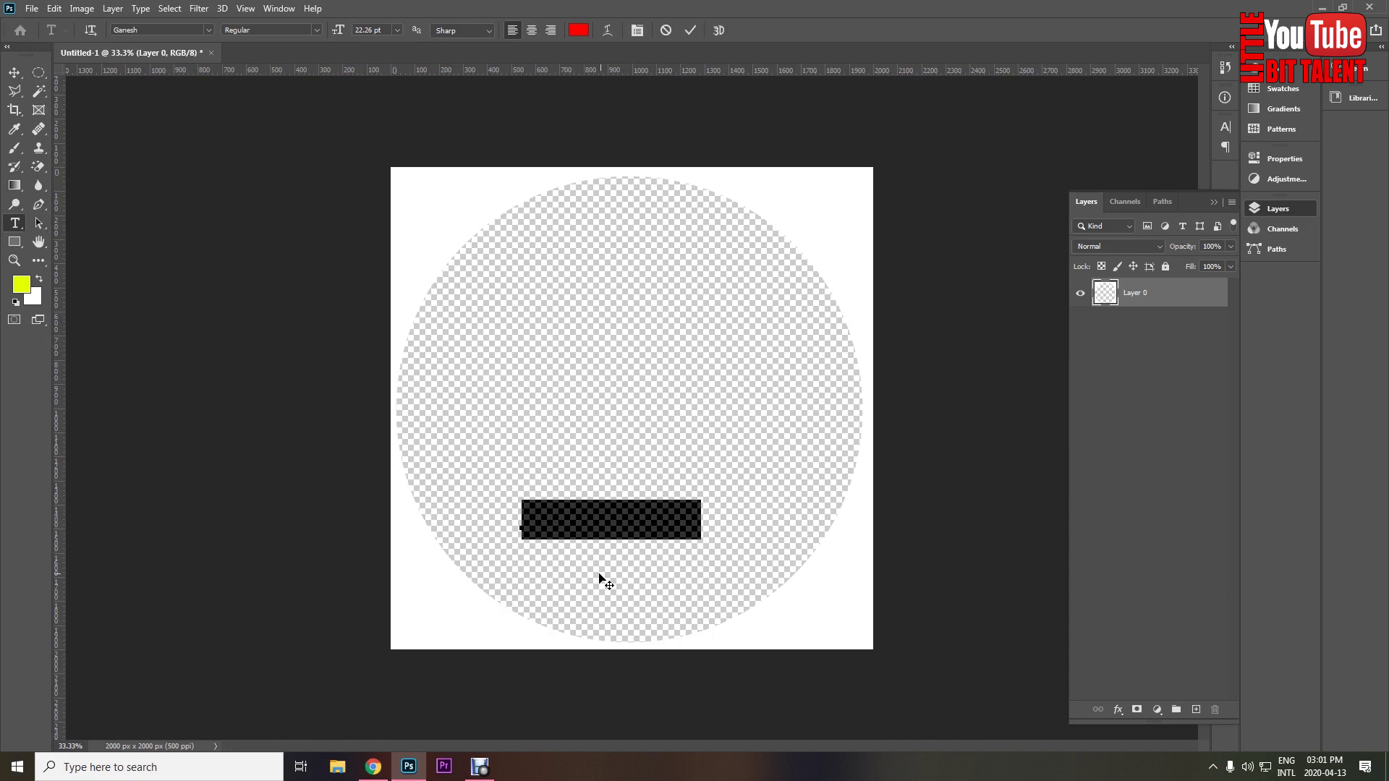
{"action": "type", "text": "g"}
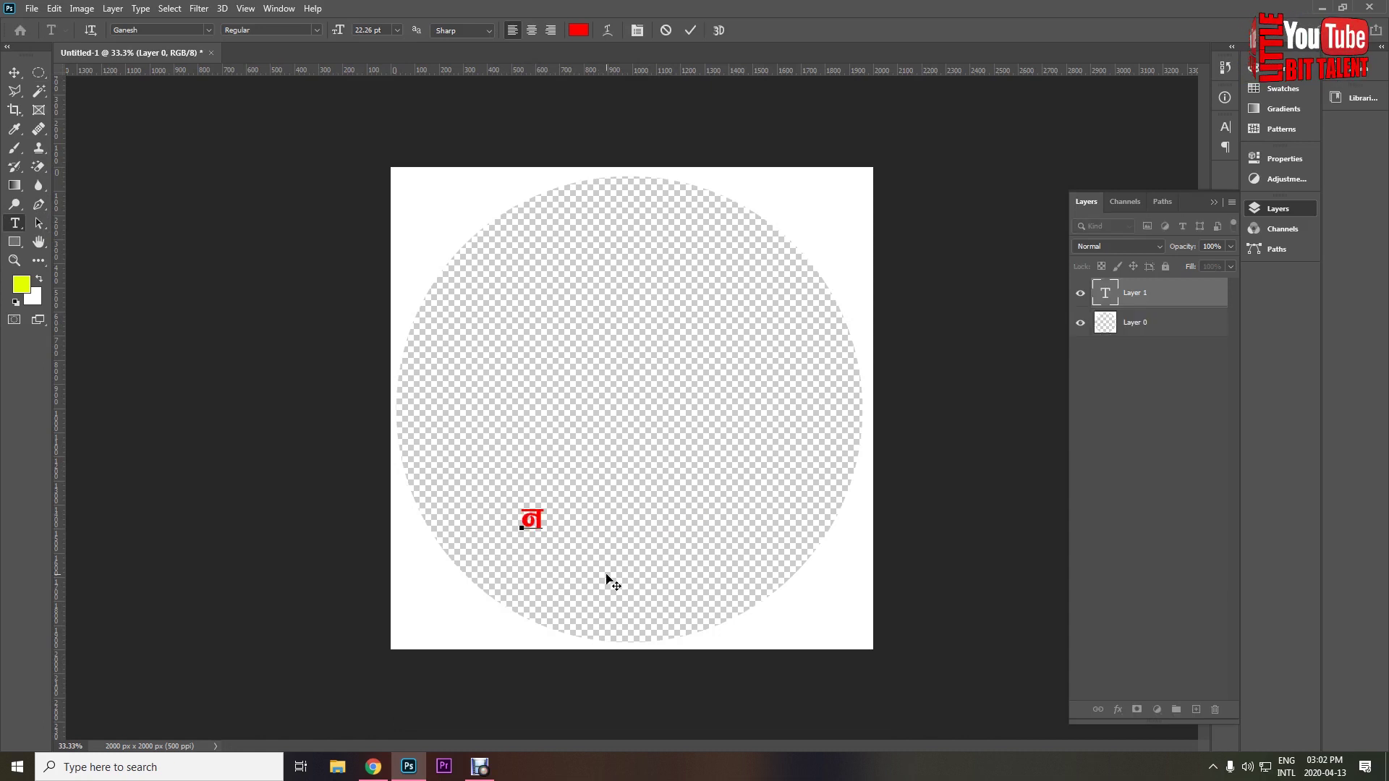
{"action": "type", "text": ";k"}
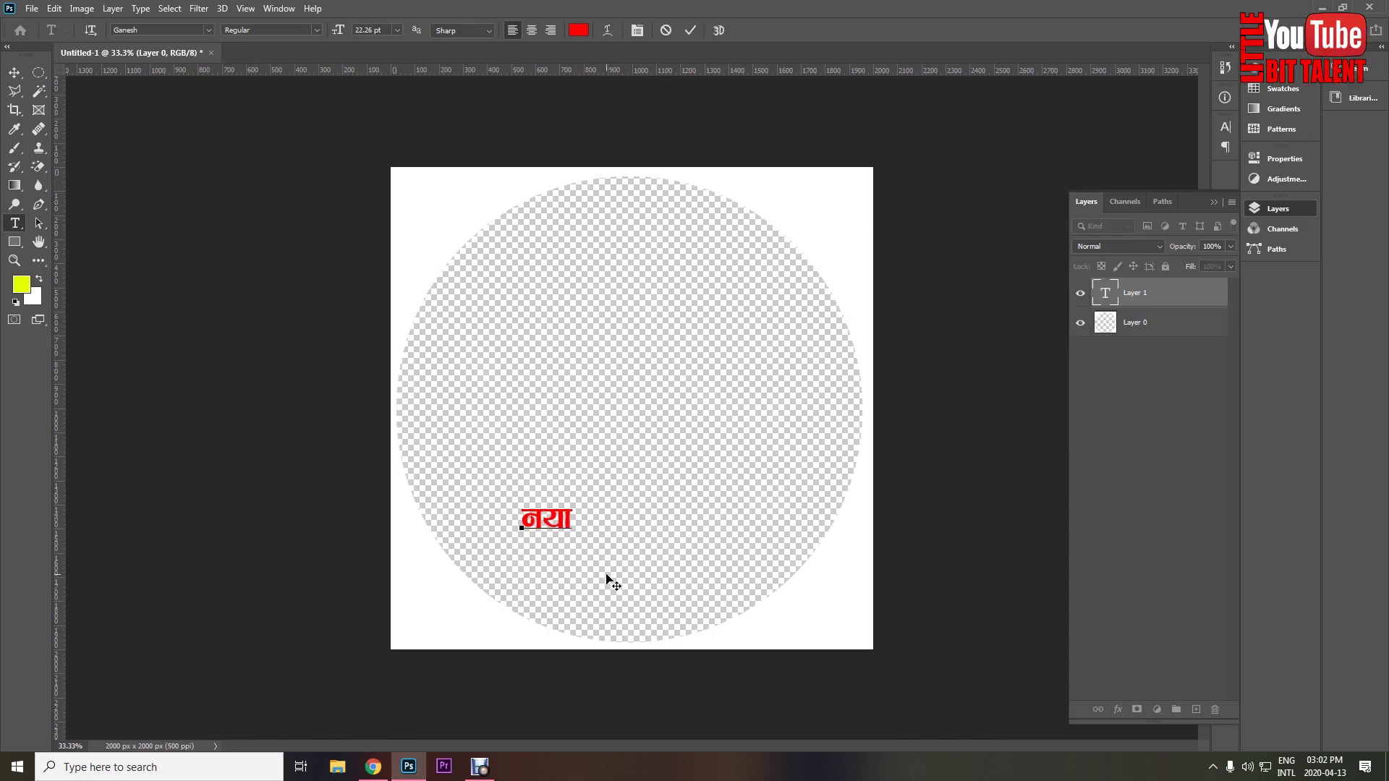
{"action": "type", "text": "¡ d"}
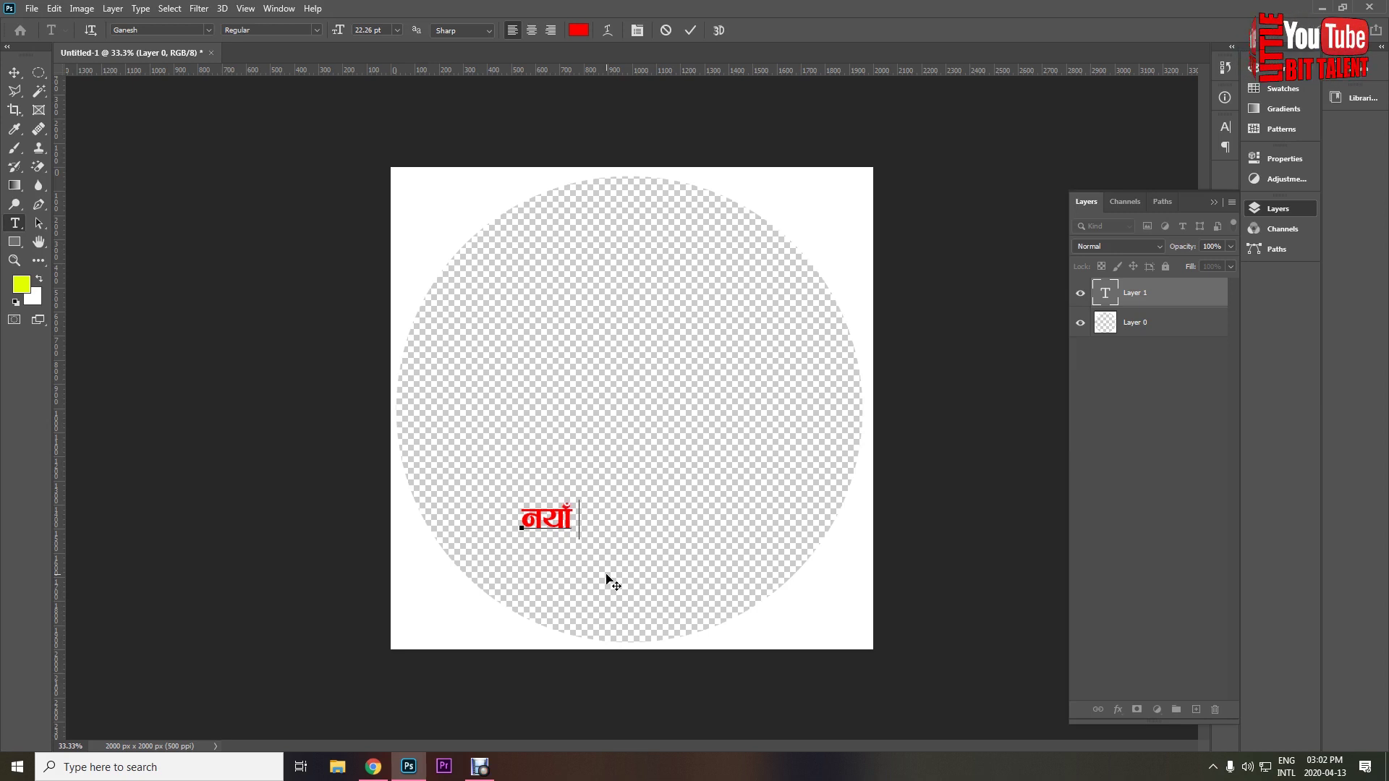
{"action": "key", "text": "BackSpace"}
{"action": "type", "text": "c'kZ"}
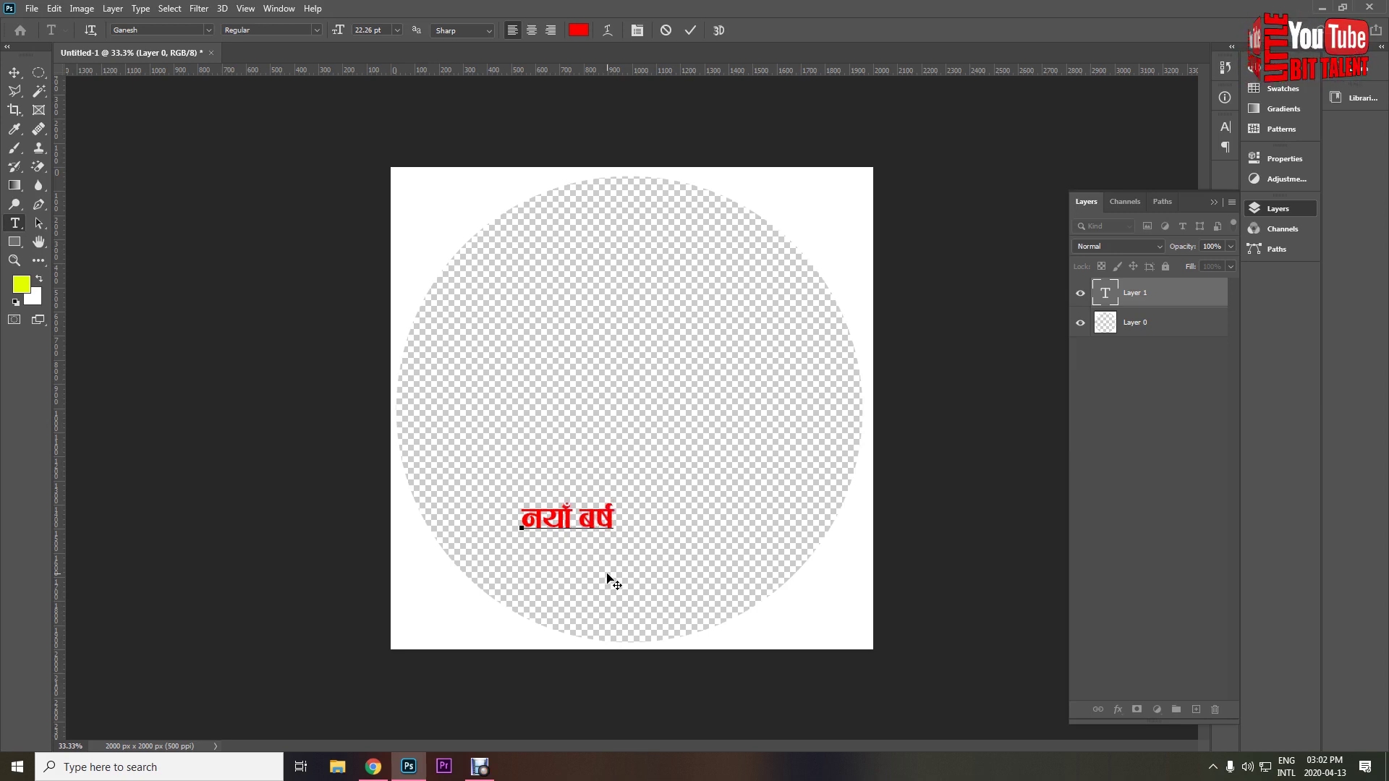
{"action": "type", "text": " g"}
{"action": "key", "text": "BackSpace"}
{"action": "type", "text": "'k"}
{"action": "key", "text": "BackSpace"}
{"action": "type", "text": "20"}
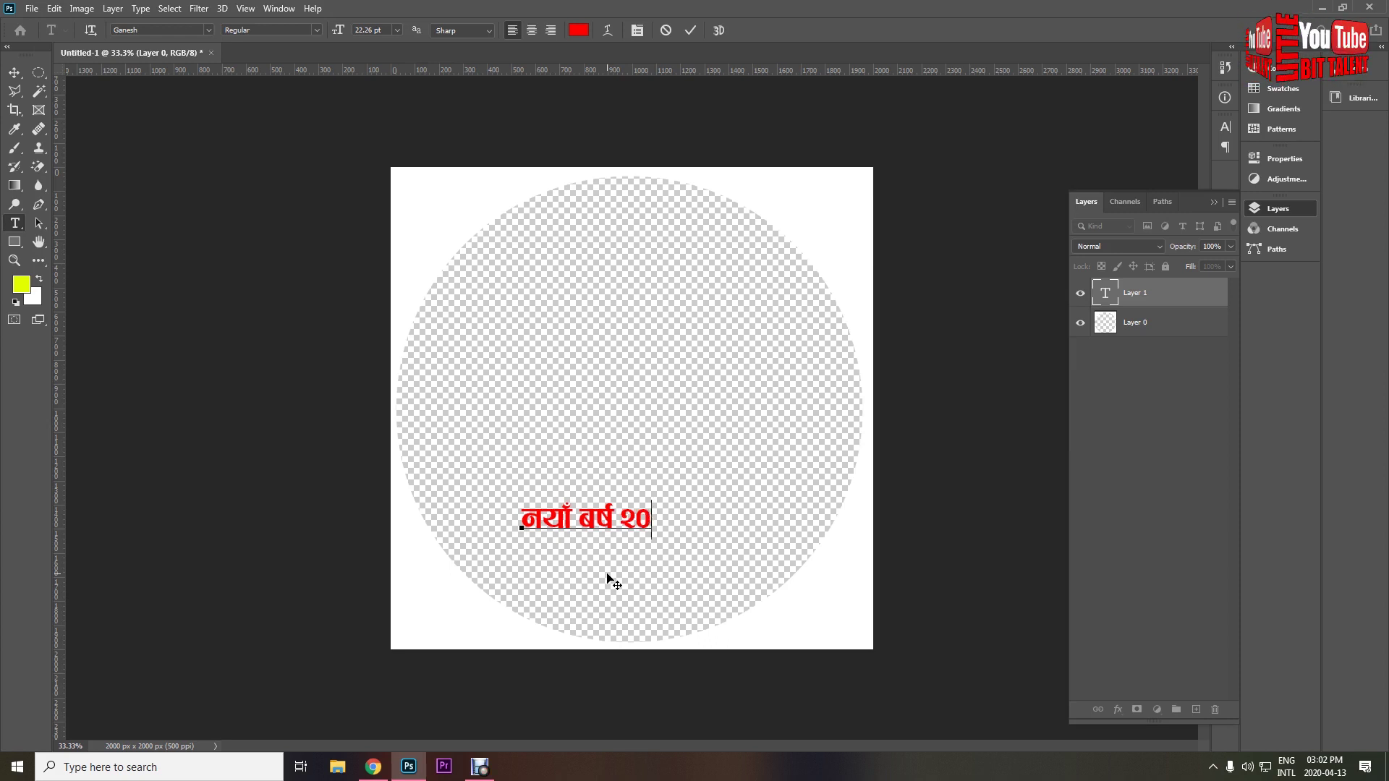
{"action": "type", "text": "77 lk"}
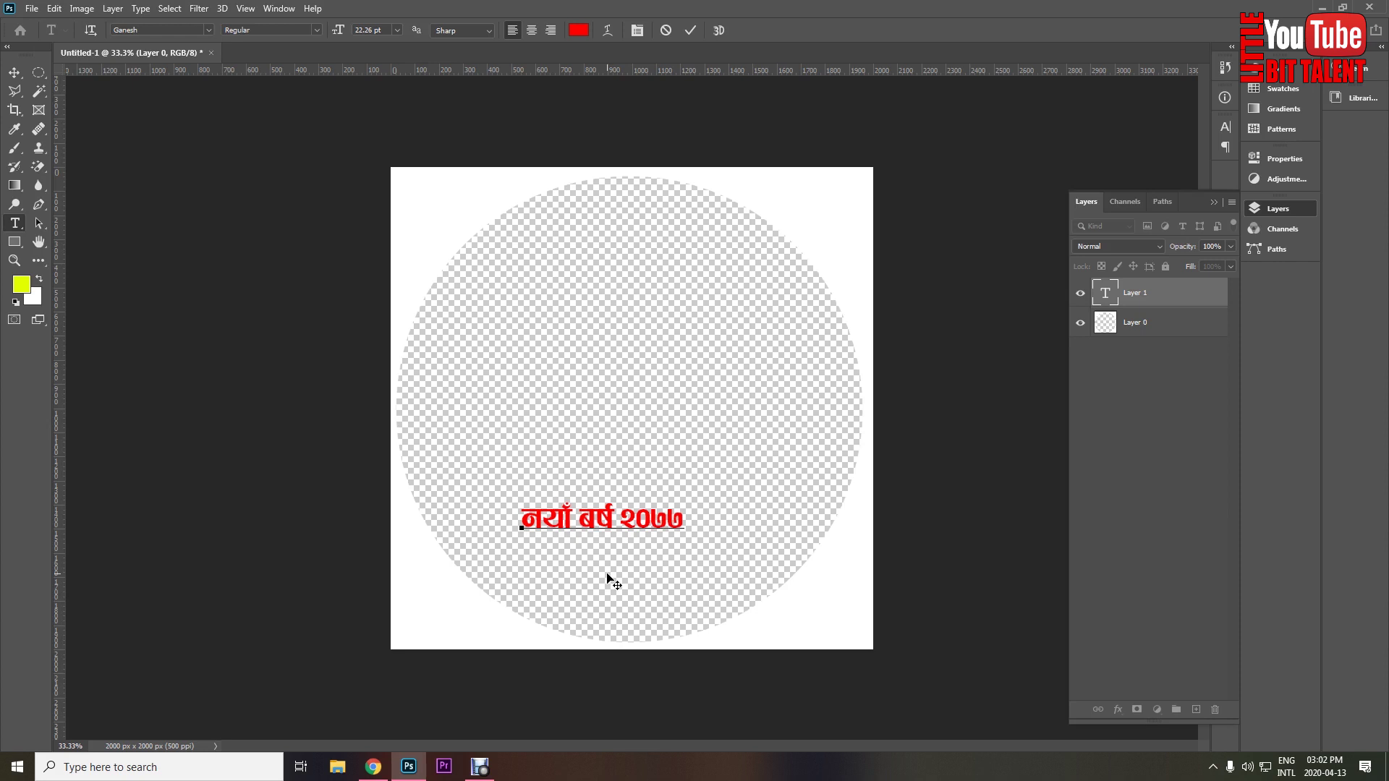
{"action": "type", "text": "nsf]"}
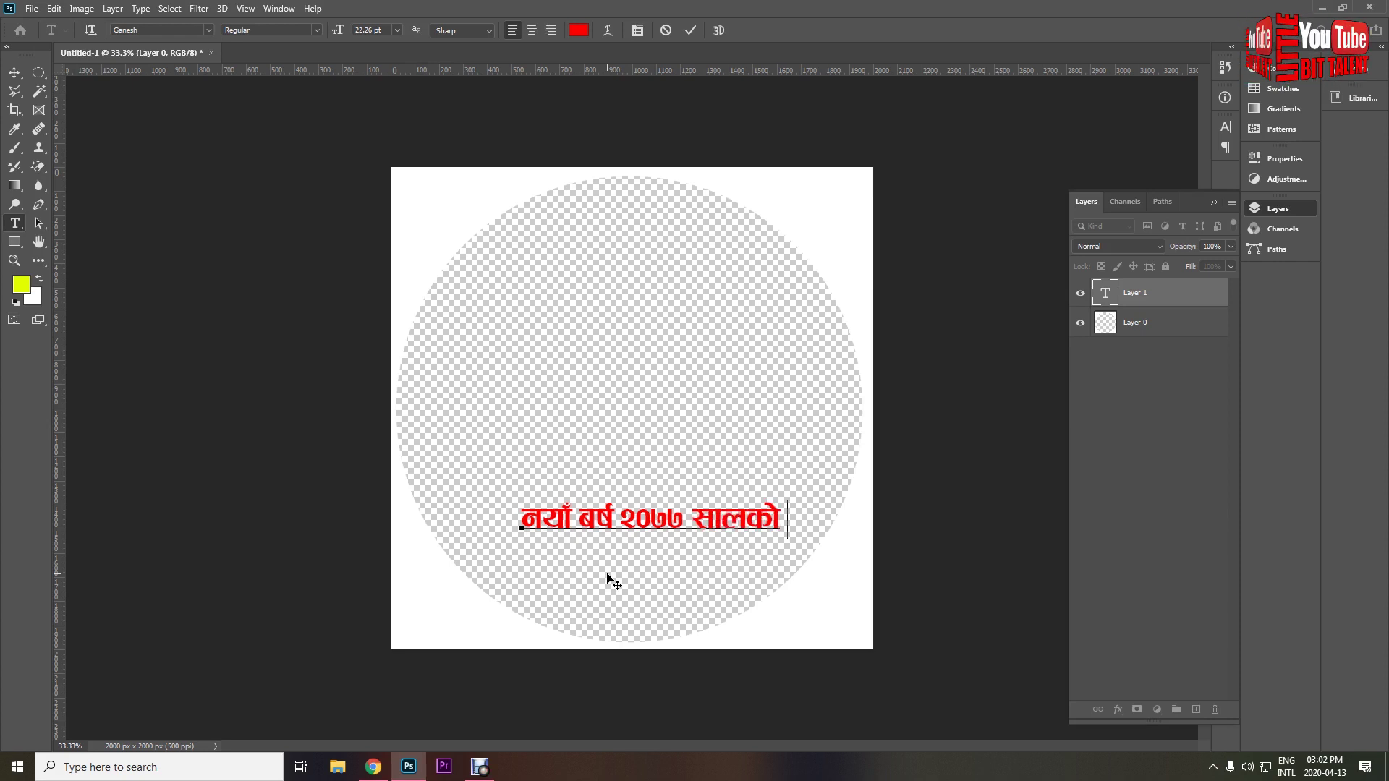
Enlarge the new text line to 32.26 pt and shift it so it fits across the lower circle.
{"action": "key", "text": "ctrl"}
{"action": "mouse_move", "coordinate": [620, 574]}
{"action": "left_mouse_down"}
{"action": "mouse_move", "coordinate": [595, 589]}
{"action": "mouse_move", "coordinate": [607, 567]}
{"action": "left_mouse_up"}
{"action": "key", "text": "ctrl+a"}
{"action": "key", "text": "ctrl+shift+period"}
{"action": "key", "text": "ctrl+shift+period"}
{"action": "key", "text": "ctrl+shift+period"}
{"action": "key", "text": "ctrl+shift+period"}
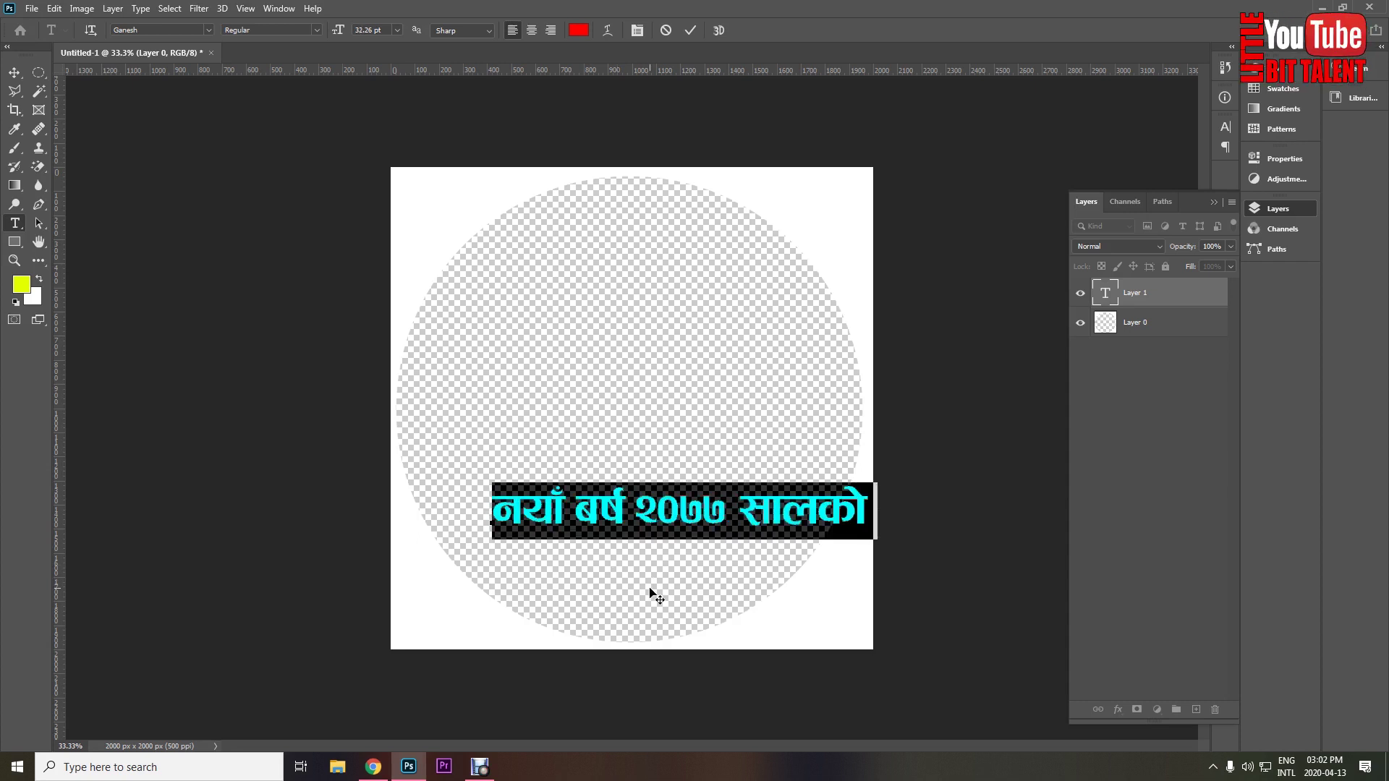
{"action": "left_click_drag", "start_coordinate": [651, 592], "coordinate": [624, 587]}
{"action": "left_click", "coordinate": [692, 503]}
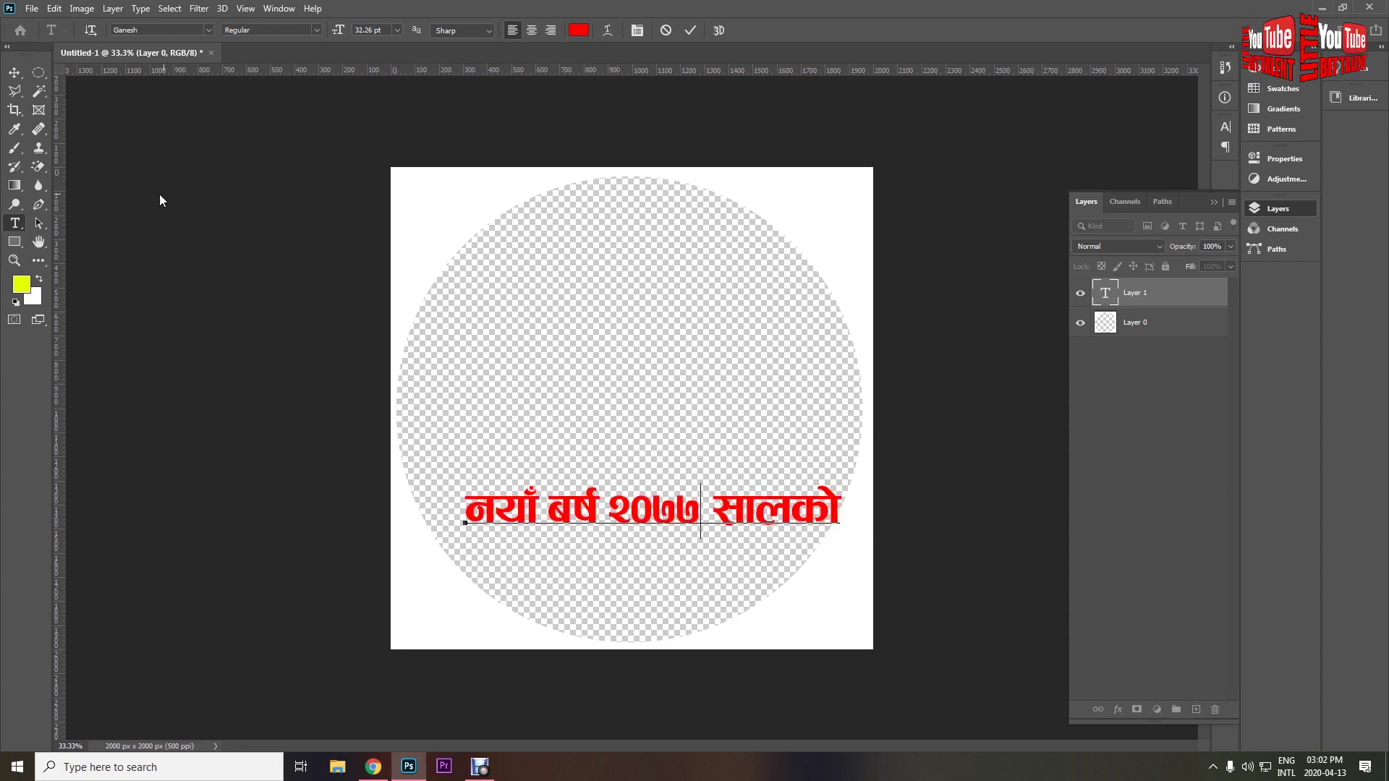
{"action": "left_click", "coordinate": [14, 73]}
Duplicate the text line directly below itself and change the copy to "हार्दिक मंगलमय शुभकामना".
{"action": "left_click_drag", "start_coordinate": [648, 557], "coordinate": [649, 563]}
{"action": "double_click", "coordinate": [650, 561]}
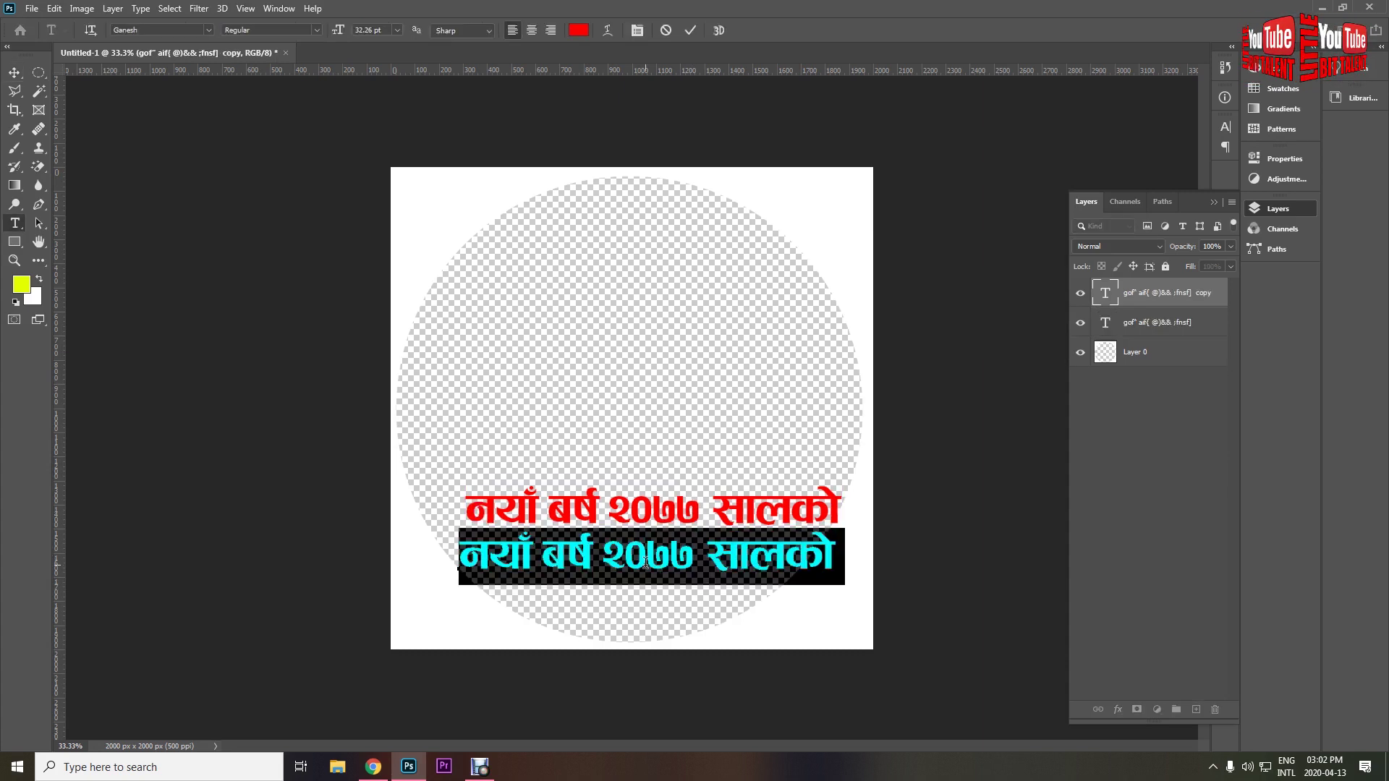
{"action": "type", "text": "z"}
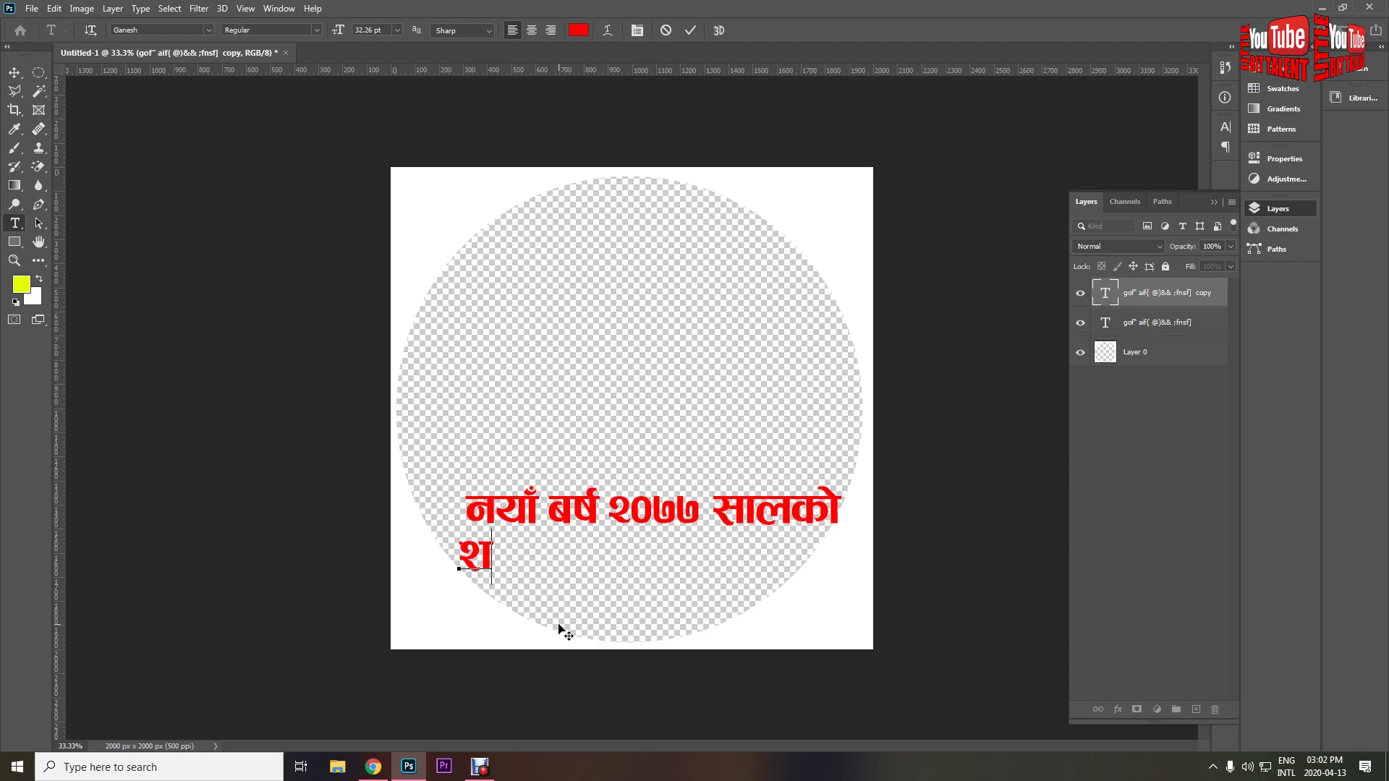
{"action": "type", "text": "'e"}
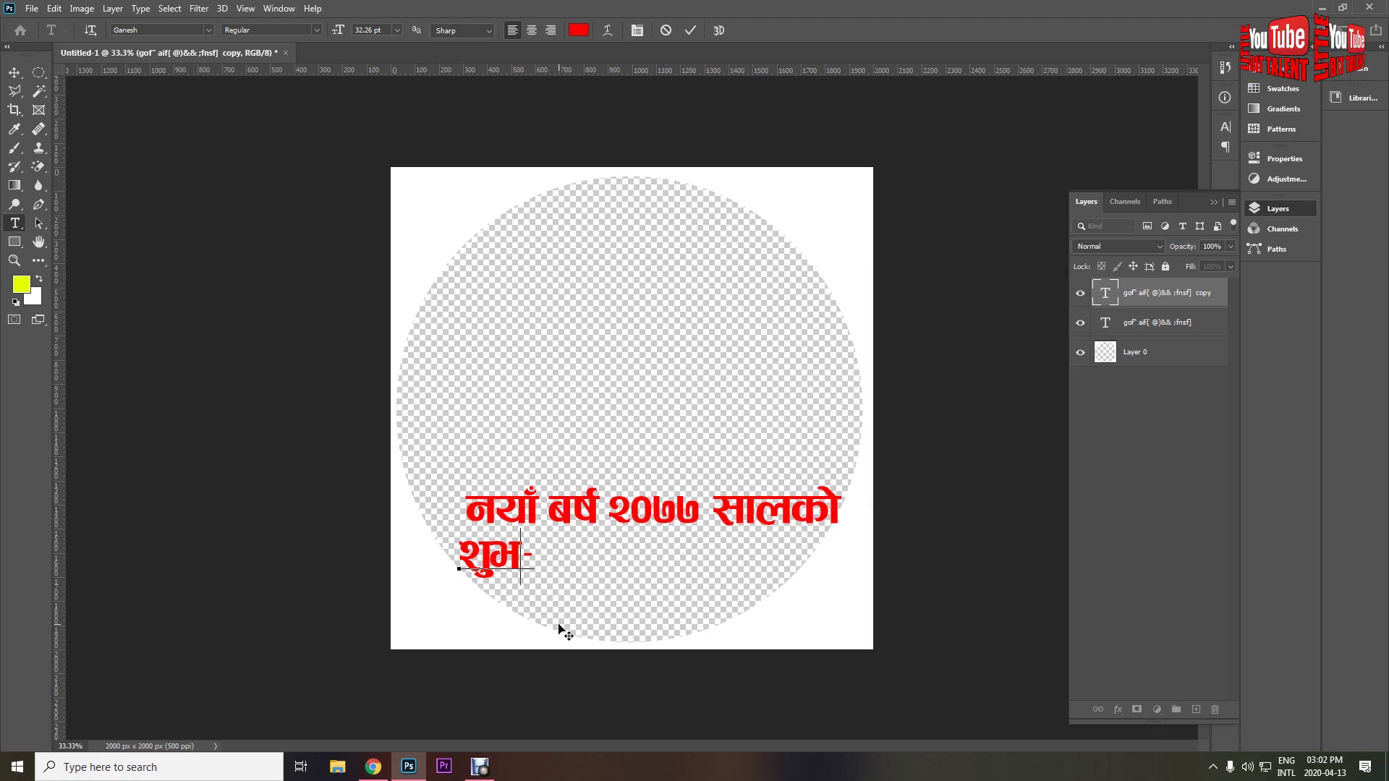
{"action": "key", "text": "ctrl+a"}
{"action": "type", "text": "xflb{s d"}
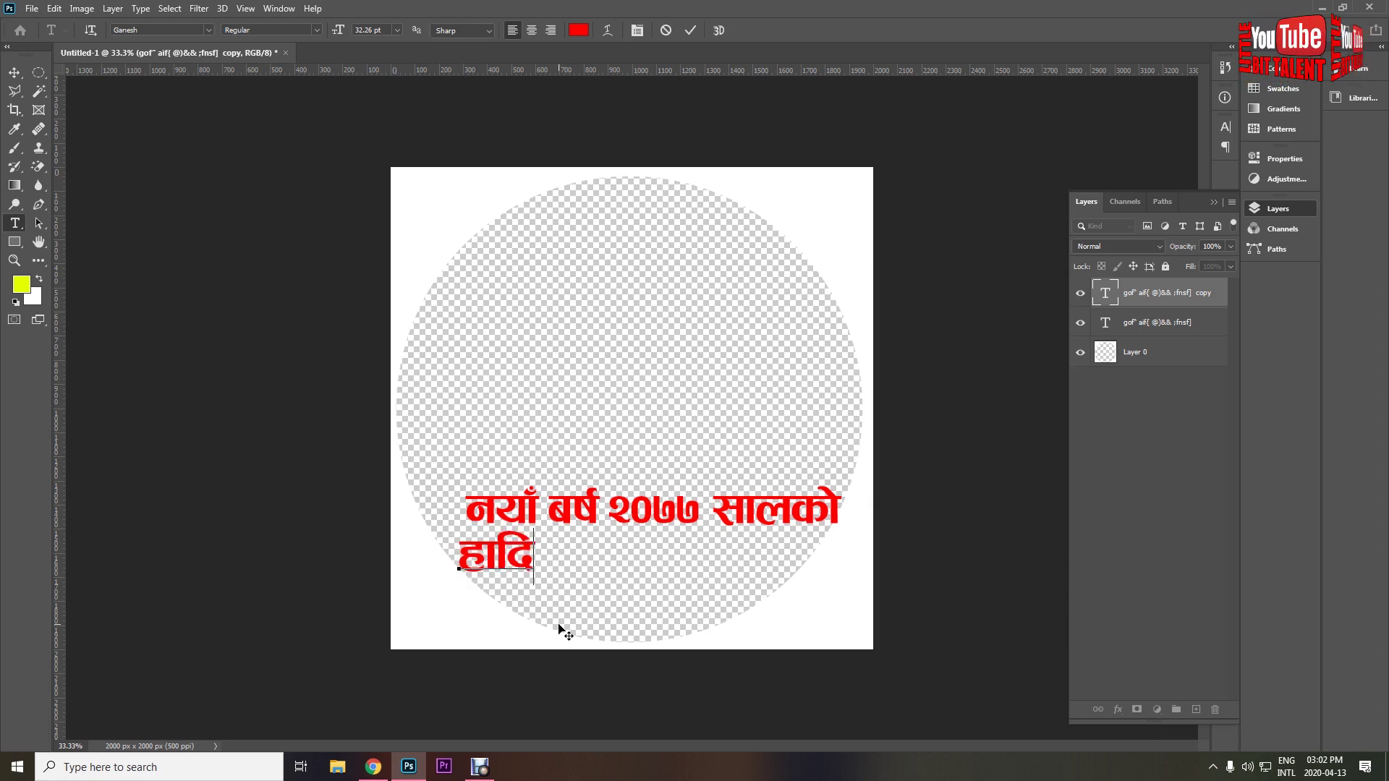
{"action": "type", "text": "+und;"}
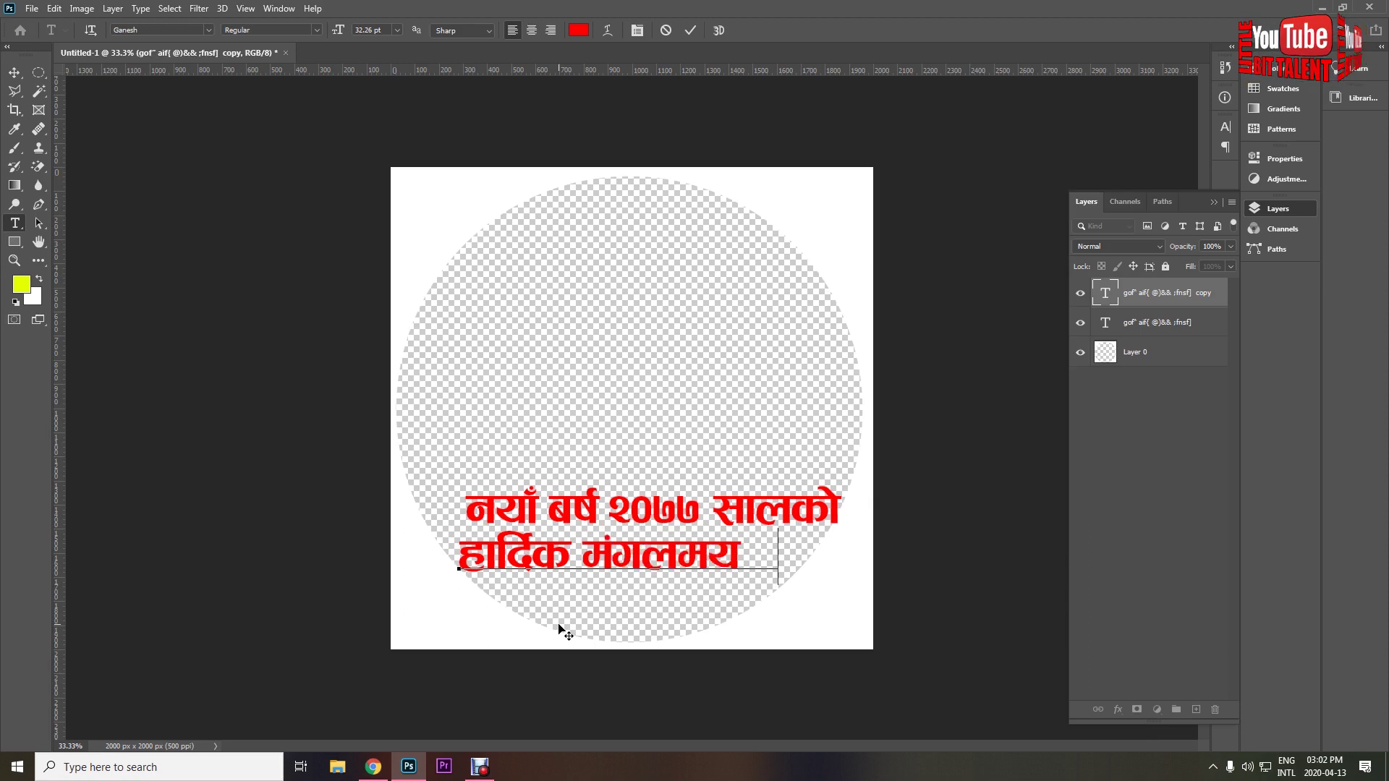
{"action": "type", "text": " z'Esfdgf"}
Reduce the second text line to 26.26 pt and move both lines lower in the circle.
{"action": "key", "text": "ctrl+a"}
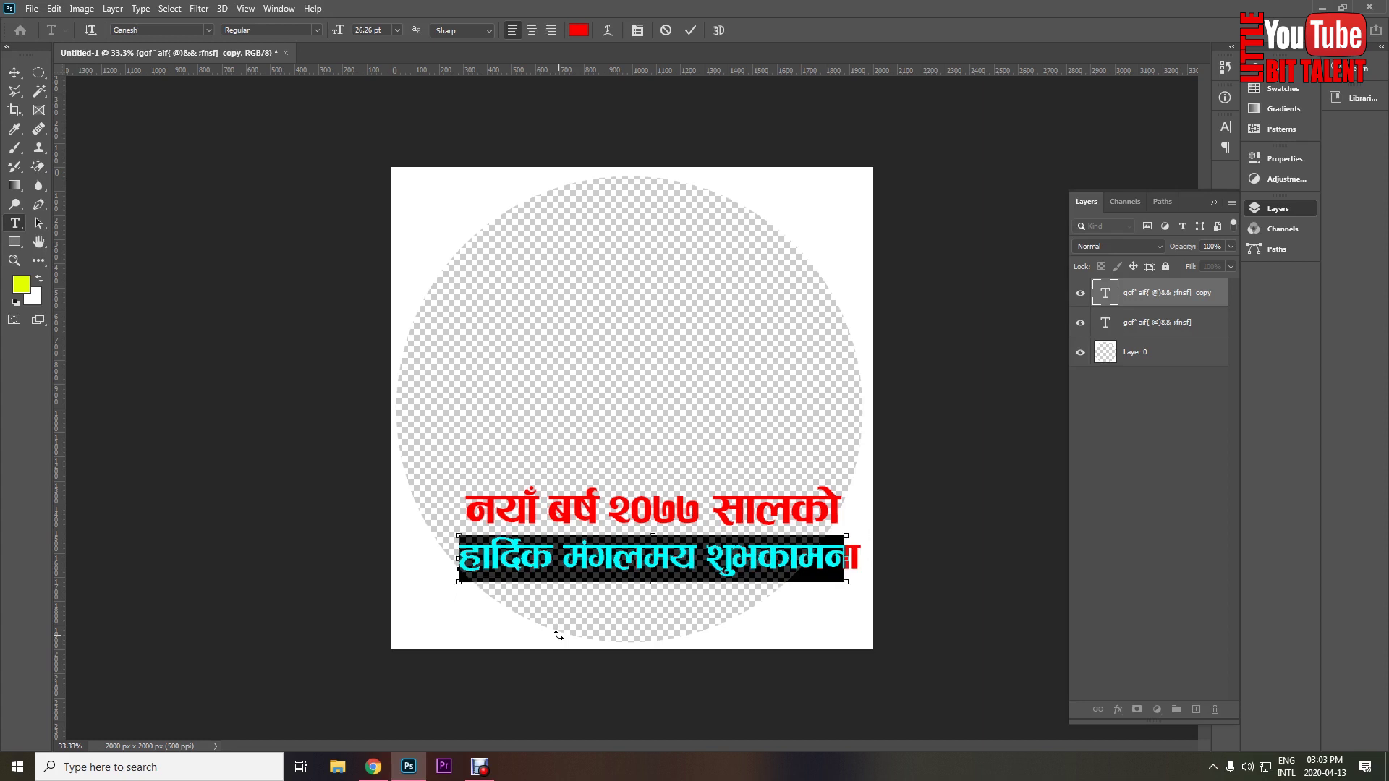
{"action": "left_click", "coordinate": [13, 72]}
{"action": "left_click", "coordinate": [665, 476], "text": "ctrl"}
{"action": "key", "text": "ctrl+minus"}
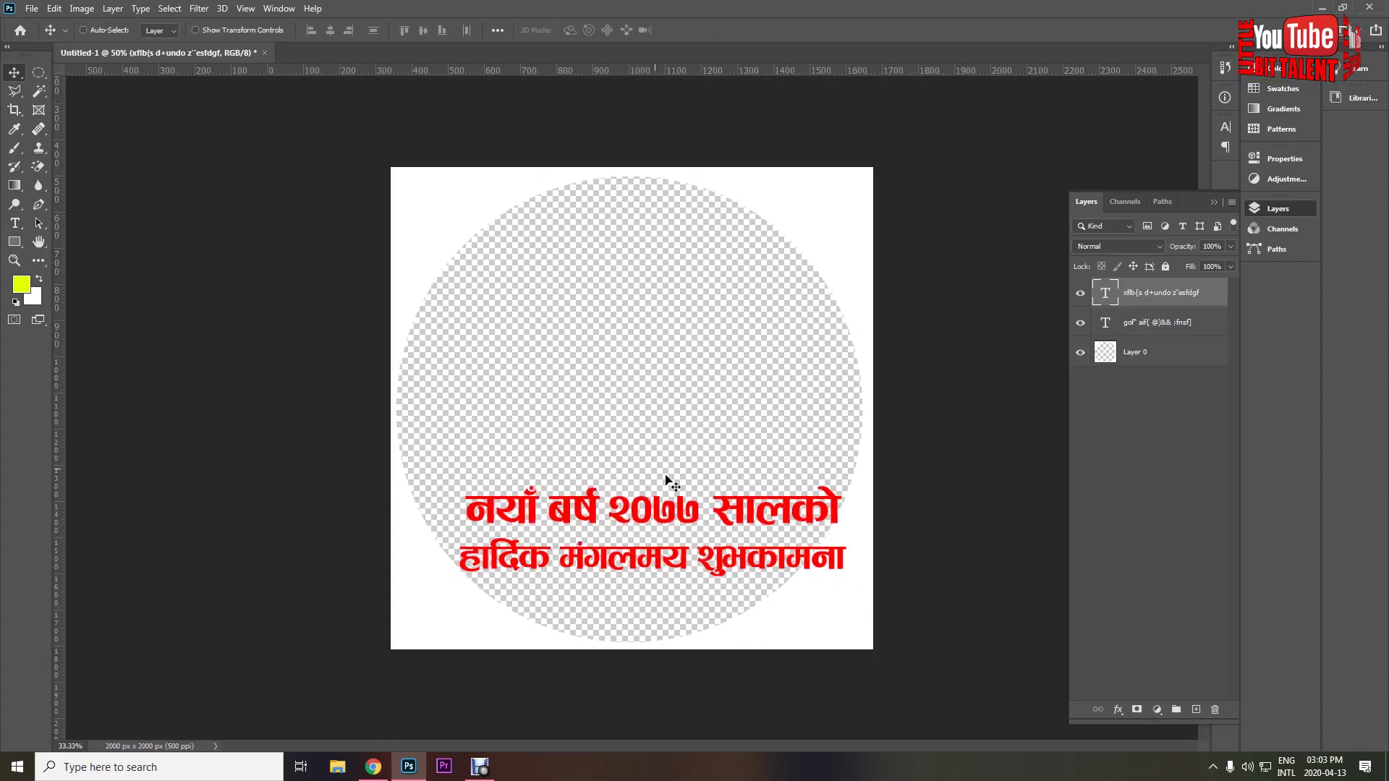
{"action": "mouse_move", "coordinate": [617, 559]}
{"action": "left_mouse_down"}
{"action": "mouse_move", "coordinate": [603, 574]}
{"action": "mouse_move", "coordinate": [602, 519]}
{"action": "mouse_move", "coordinate": [606, 578]}
{"action": "mouse_move", "coordinate": [611, 549]}
{"action": "left_mouse_up"}
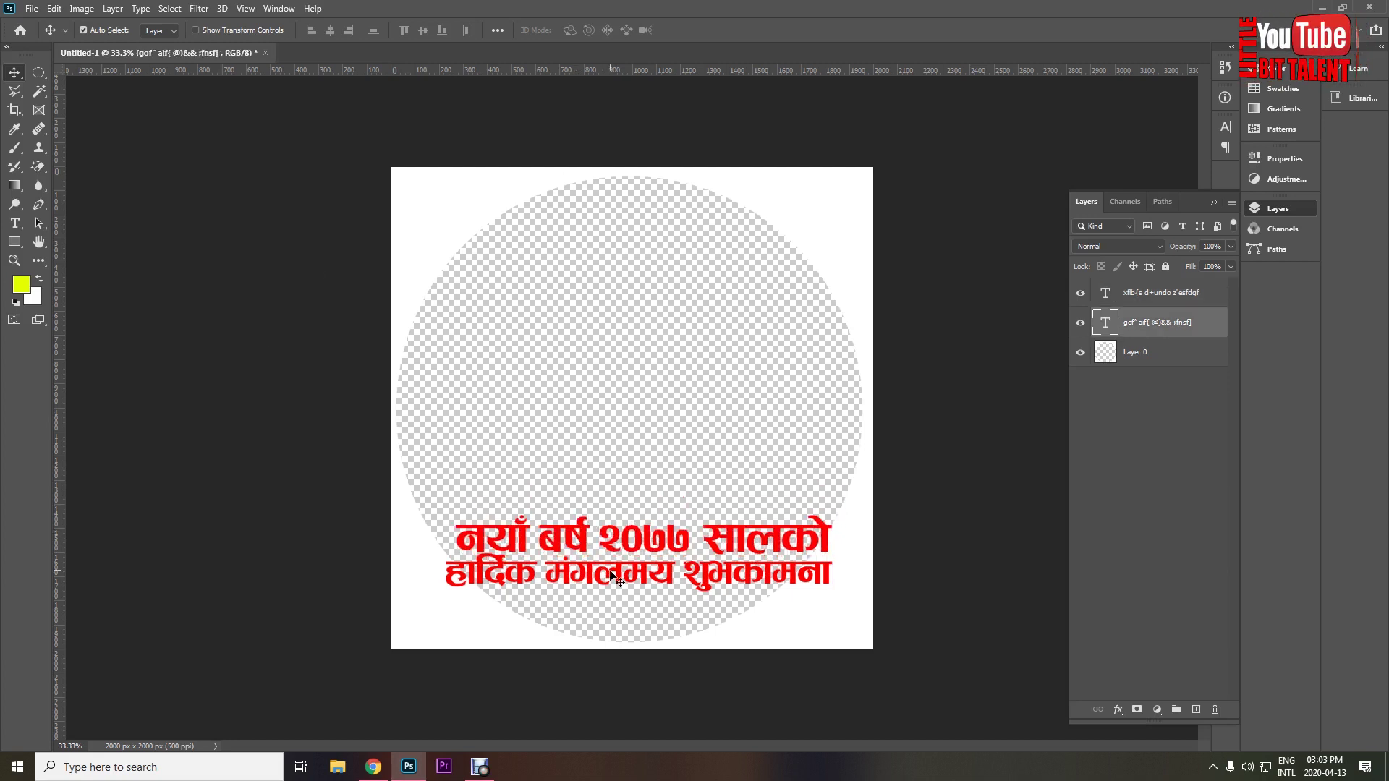
Reduce the second text line to 23.26 pt and centre it beneath the first line.
{"action": "double_click", "coordinate": [611, 579]}
{"action": "key", "text": "ctrl+shift+comma"}
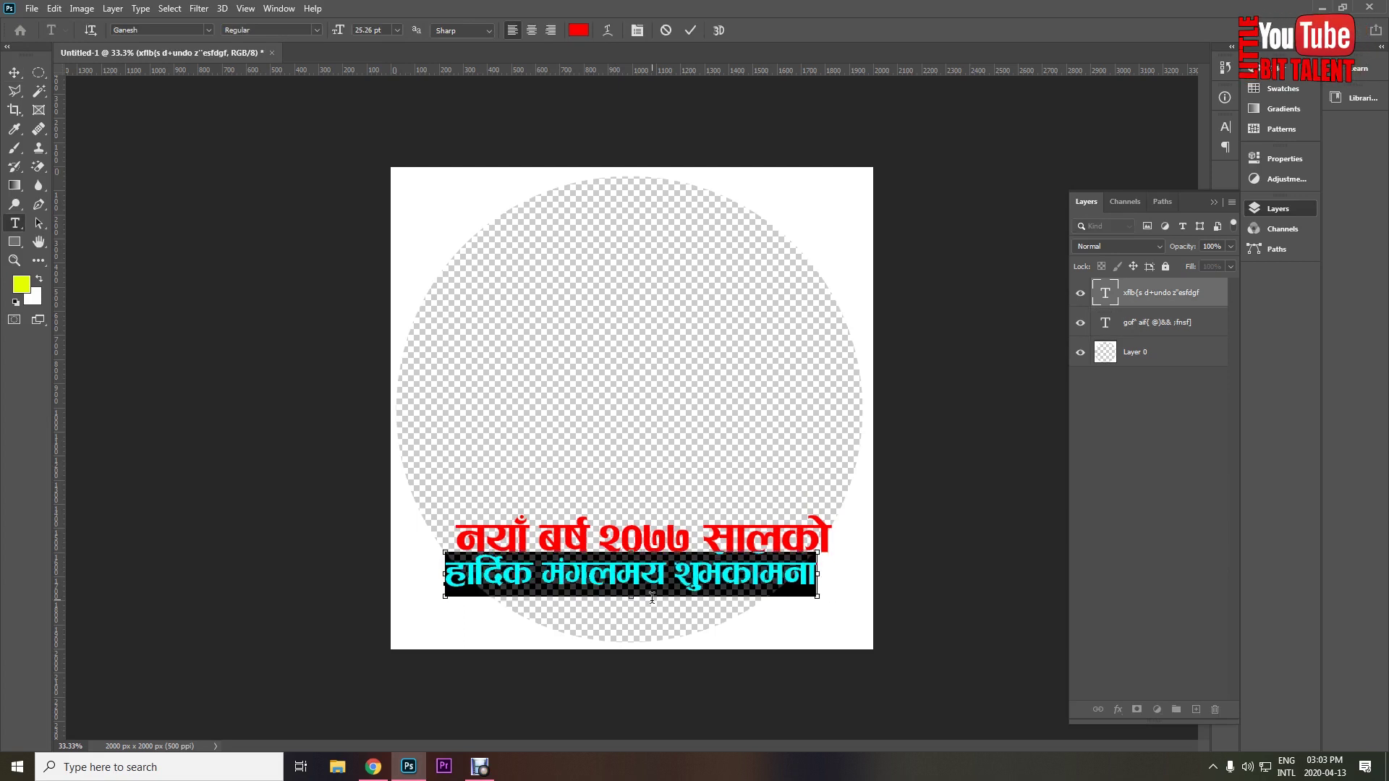
{"action": "key", "text": "ctrl+shift+comma"}
{"action": "key", "text": "ctrl+shift+comma"}
{"action": "left_click_drag", "start_coordinate": [649, 604], "coordinate": [720, 618]}
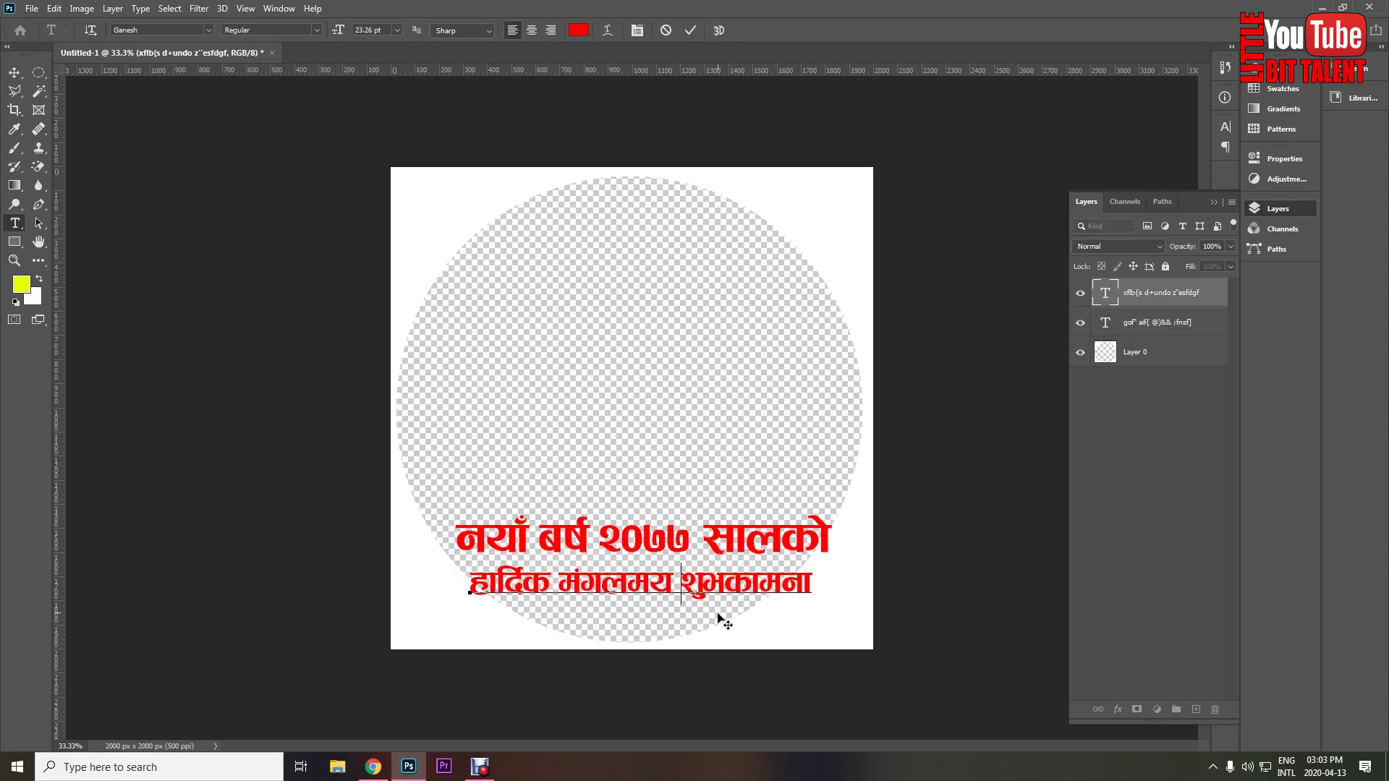
{"action": "left_click", "coordinate": [15, 73]}
{"action": "scroll", "coordinate": [667, 373], "scroll_direction": "up", "scroll_amount": 1}
{"action": "scroll", "coordinate": [704, 471], "scroll_direction": "down", "scroll_amount": 1}
{"action": "scroll", "coordinate": [703, 470], "scroll_direction": "down", "scroll_amount": 1}
Fill a full-width rectangle behind the greeting with yellow e5ff0e on a new layer and move that layer beneath both text layers.
{"action": "left_click_drag", "start_coordinate": [38, 69], "coordinate": [92, 76]}
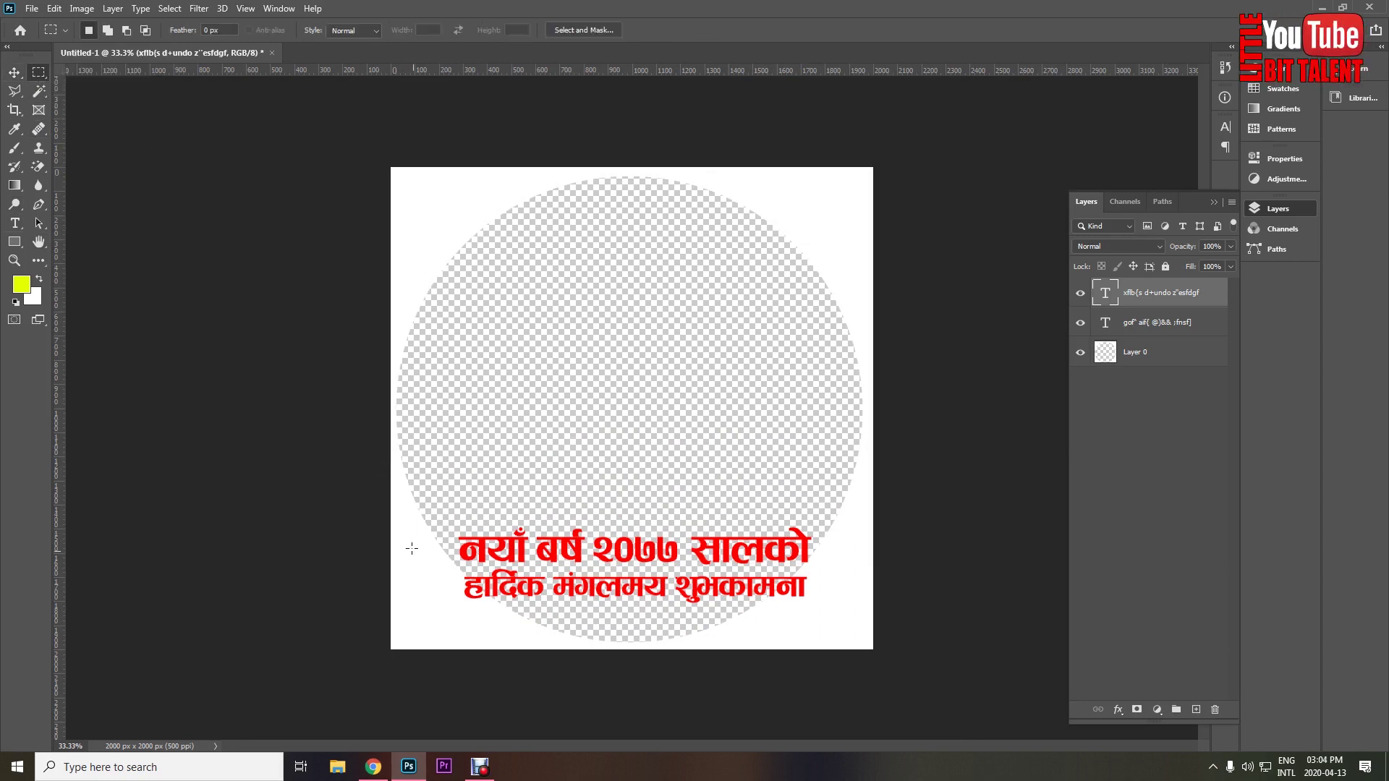
{"action": "left_click_drag", "start_coordinate": [389, 505], "coordinate": [953, 677]}
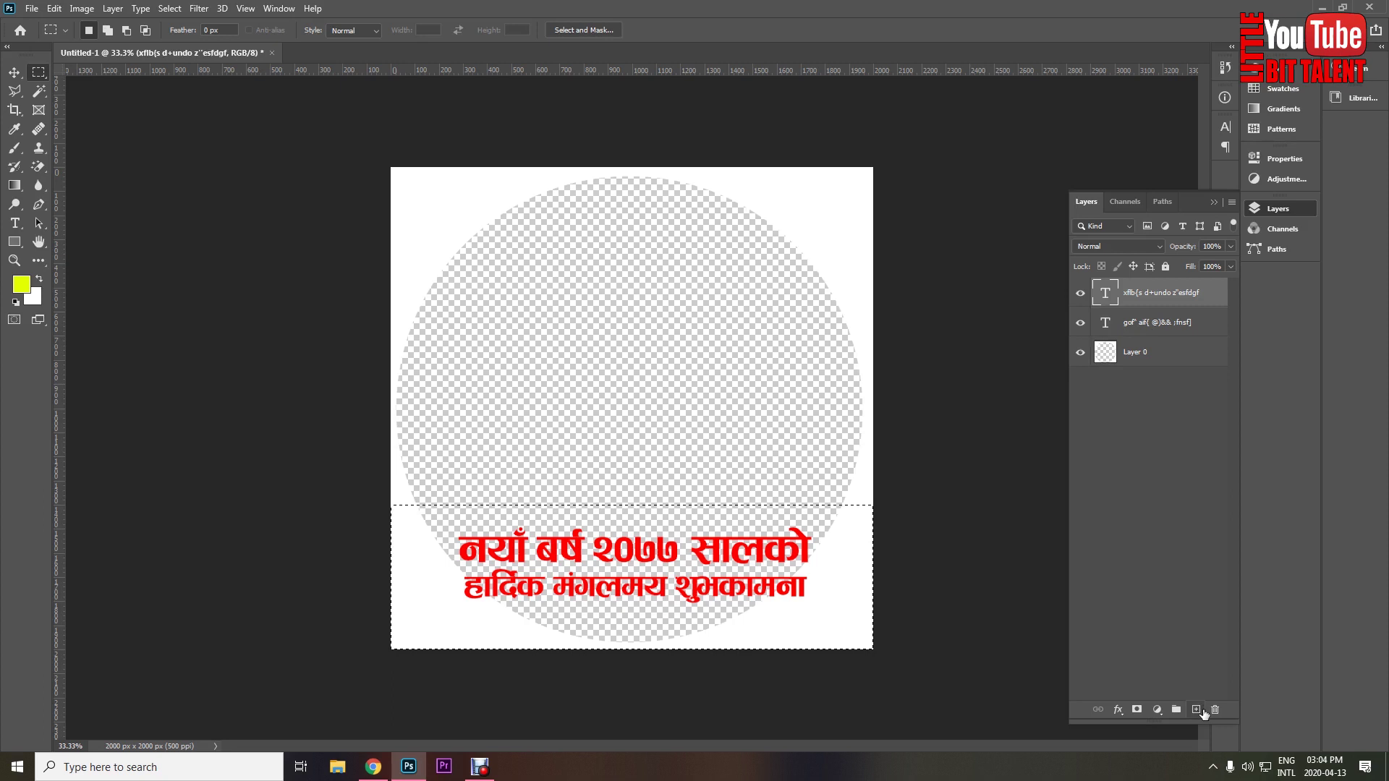
{"action": "left_click", "coordinate": [1196, 710]}
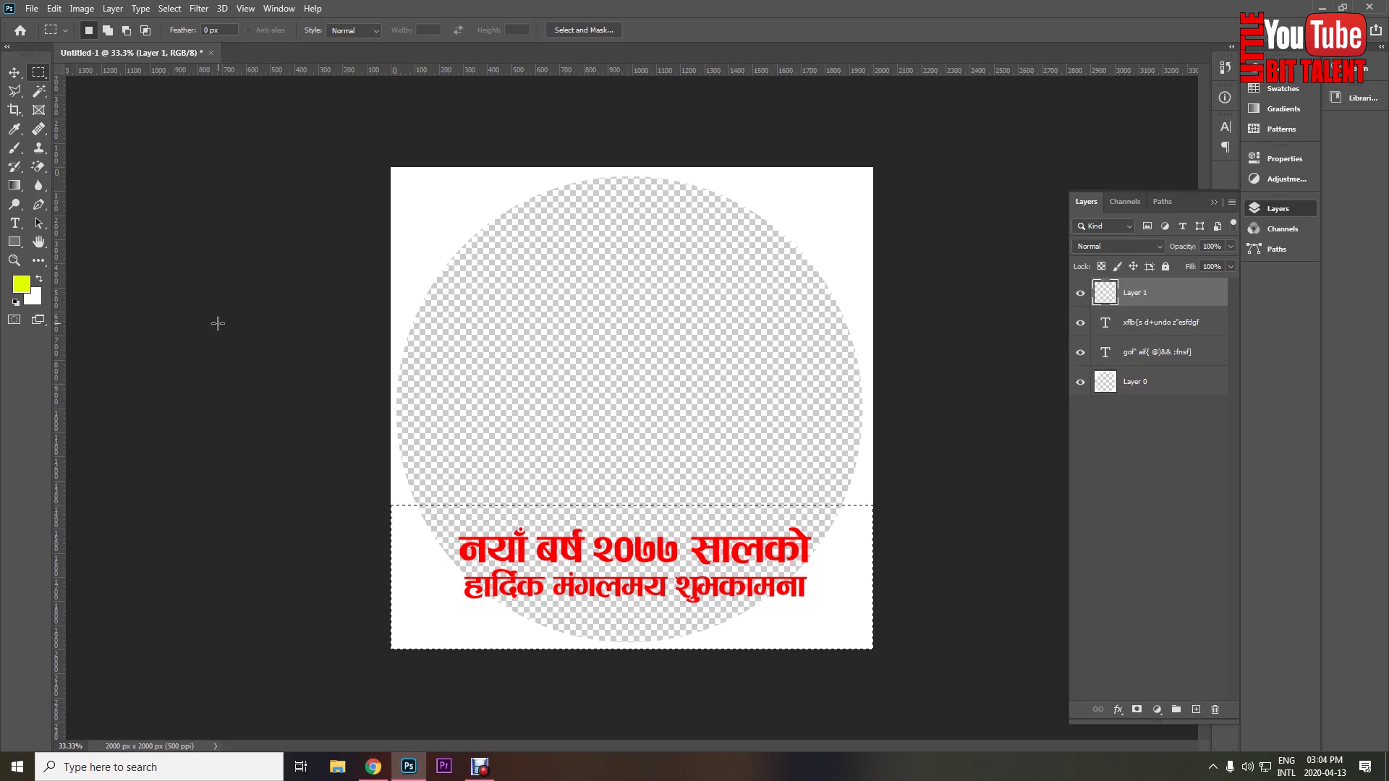
{"action": "left_click", "coordinate": [21, 290]}
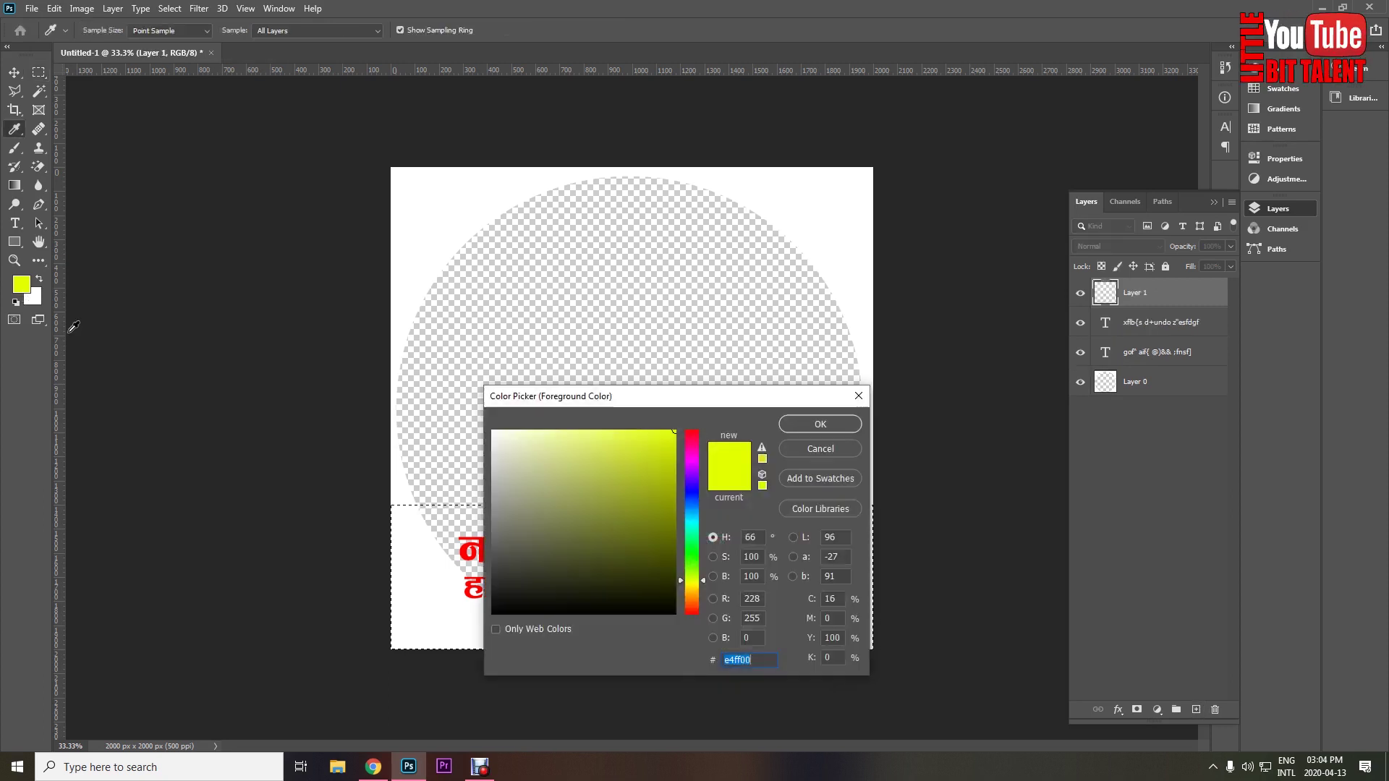
{"action": "left_click", "coordinate": [793, 424]}
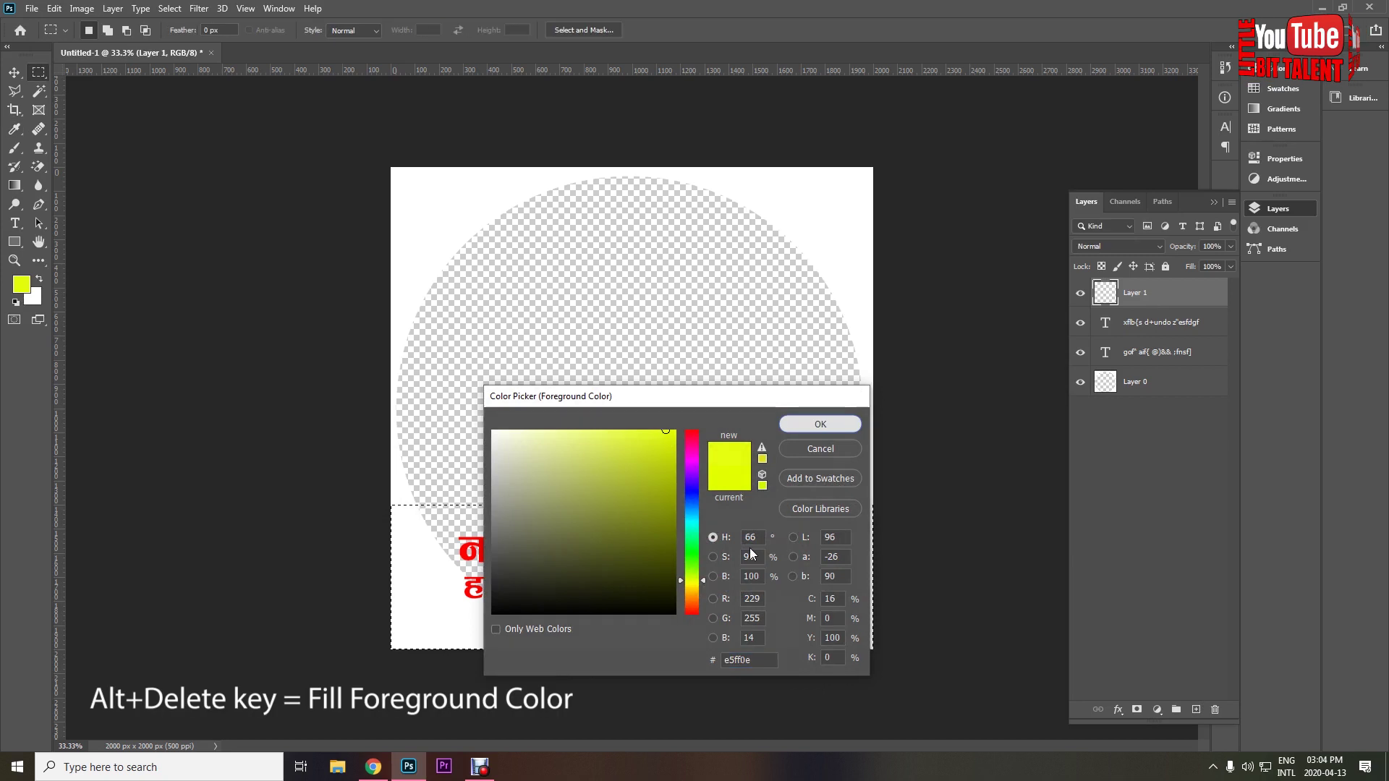
{"action": "key", "text": "alt+Delete"}
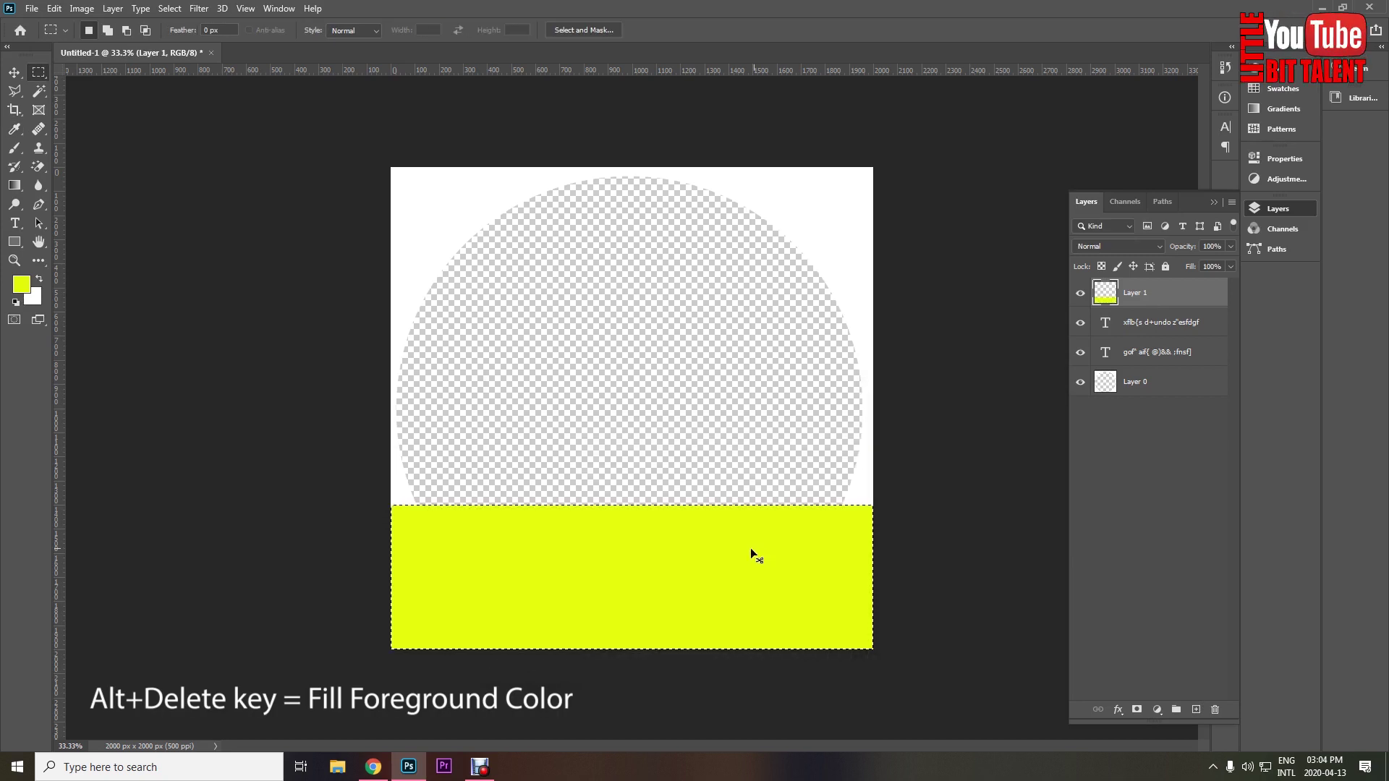
{"action": "left_click_drag", "start_coordinate": [1130, 294], "coordinate": [1148, 361]}
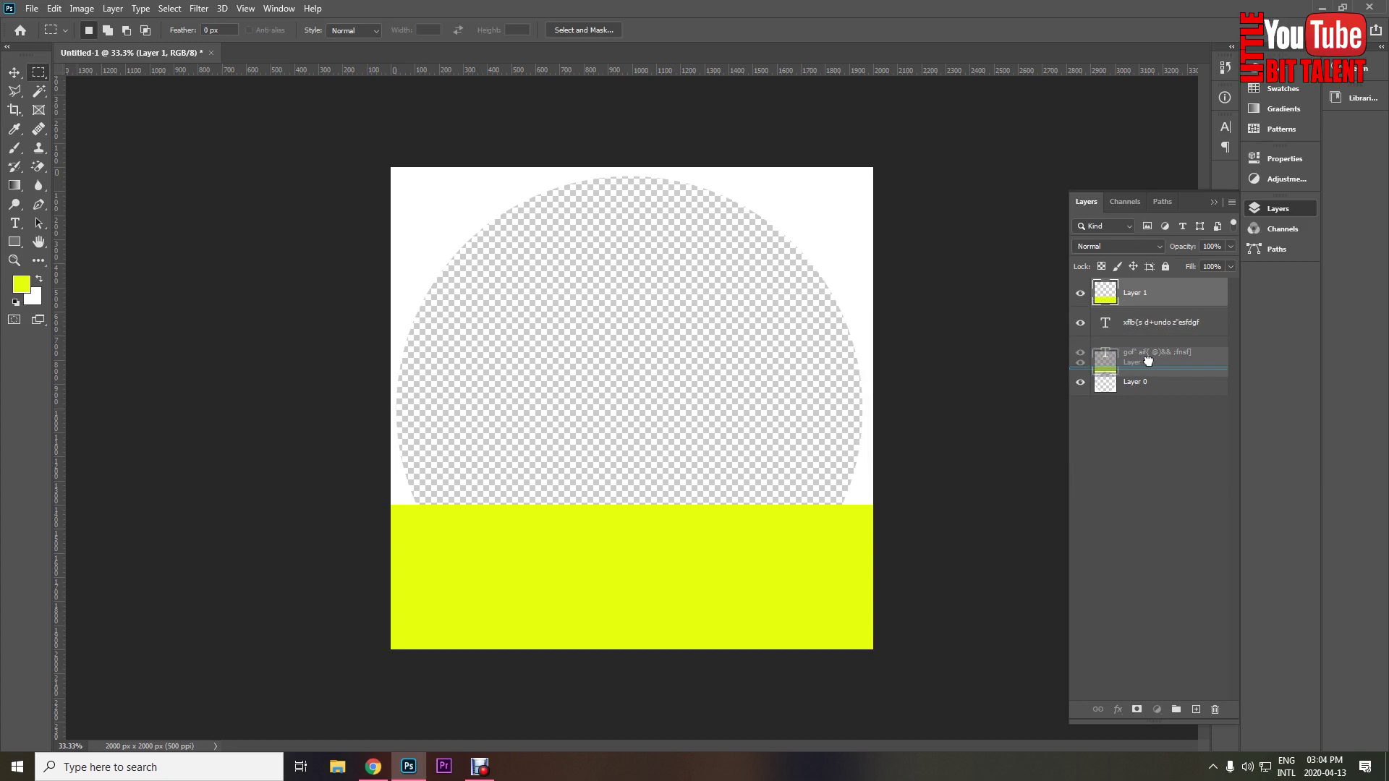
{"action": "left_click_drag", "start_coordinate": [1147, 361], "coordinate": [1149, 365]}
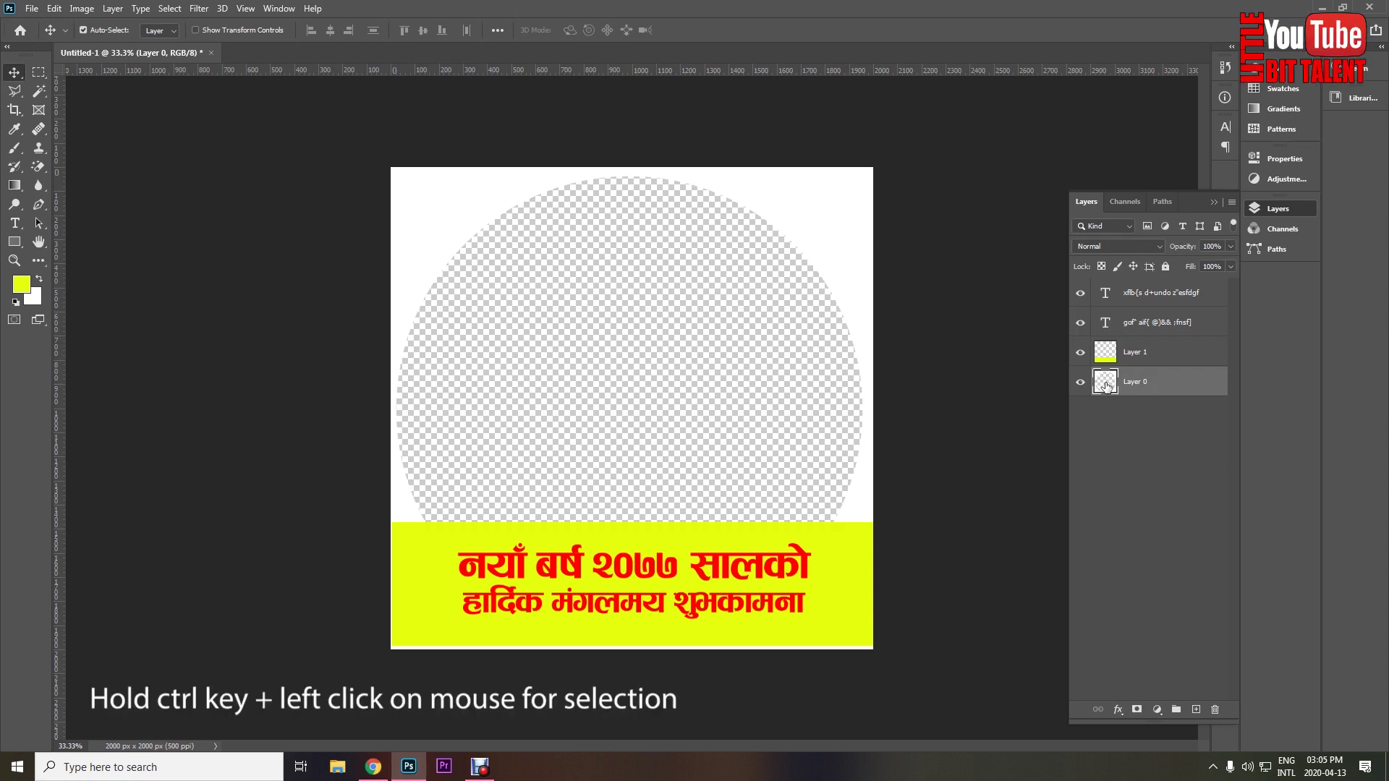
Load Layer 0's pixels as a selection, fill it with blue 0fa2ff and deselect.
{"action": "key", "text": "ctrl"}
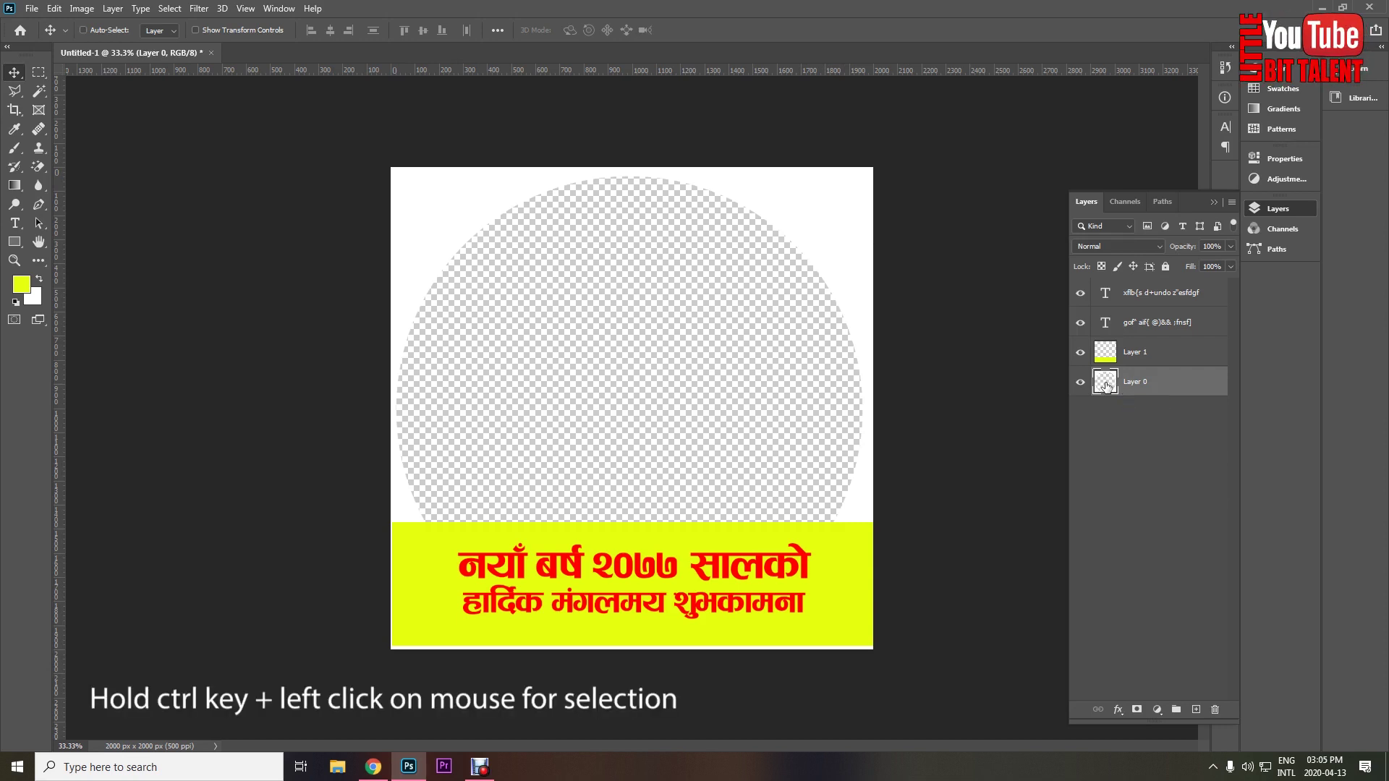
{"action": "left_click", "coordinate": [1105, 386], "text": "ctrl"}
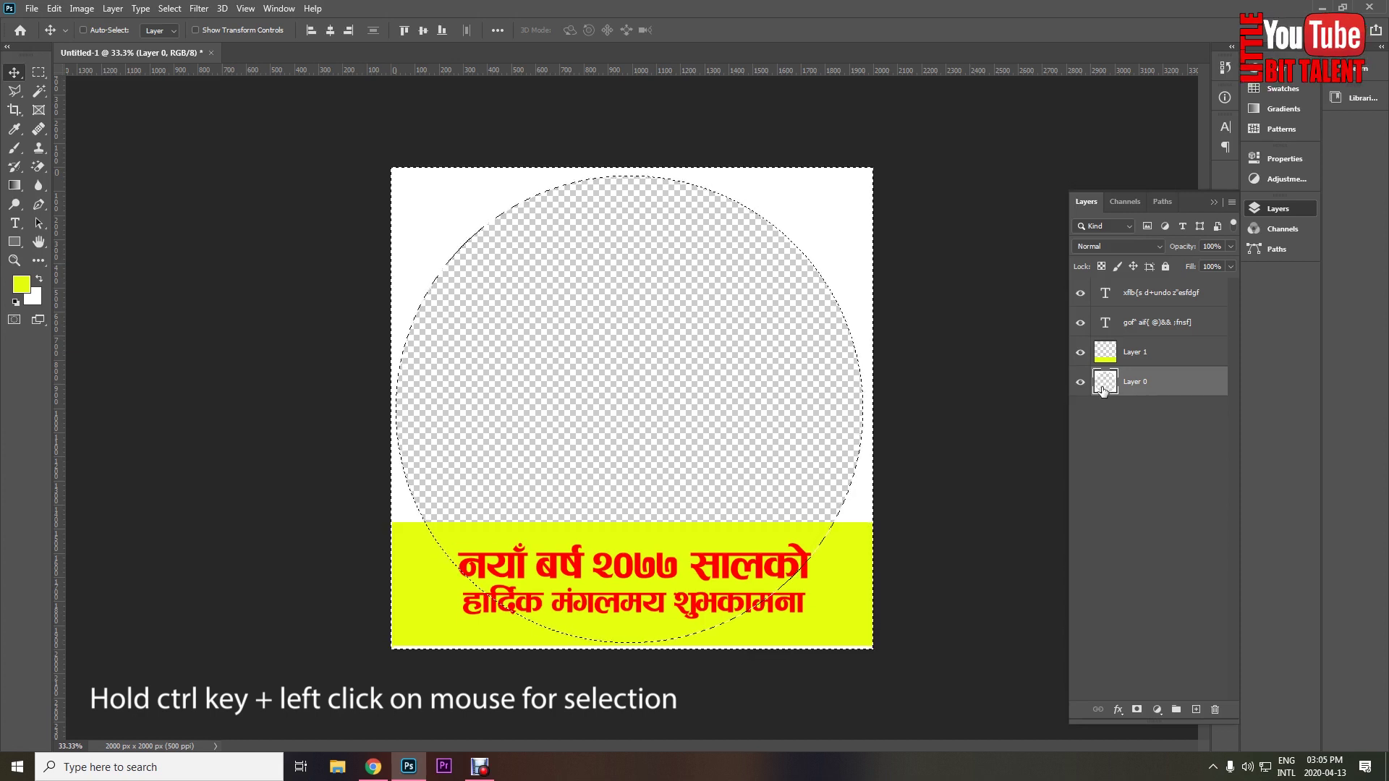
{"action": "left_click", "coordinate": [23, 286]}
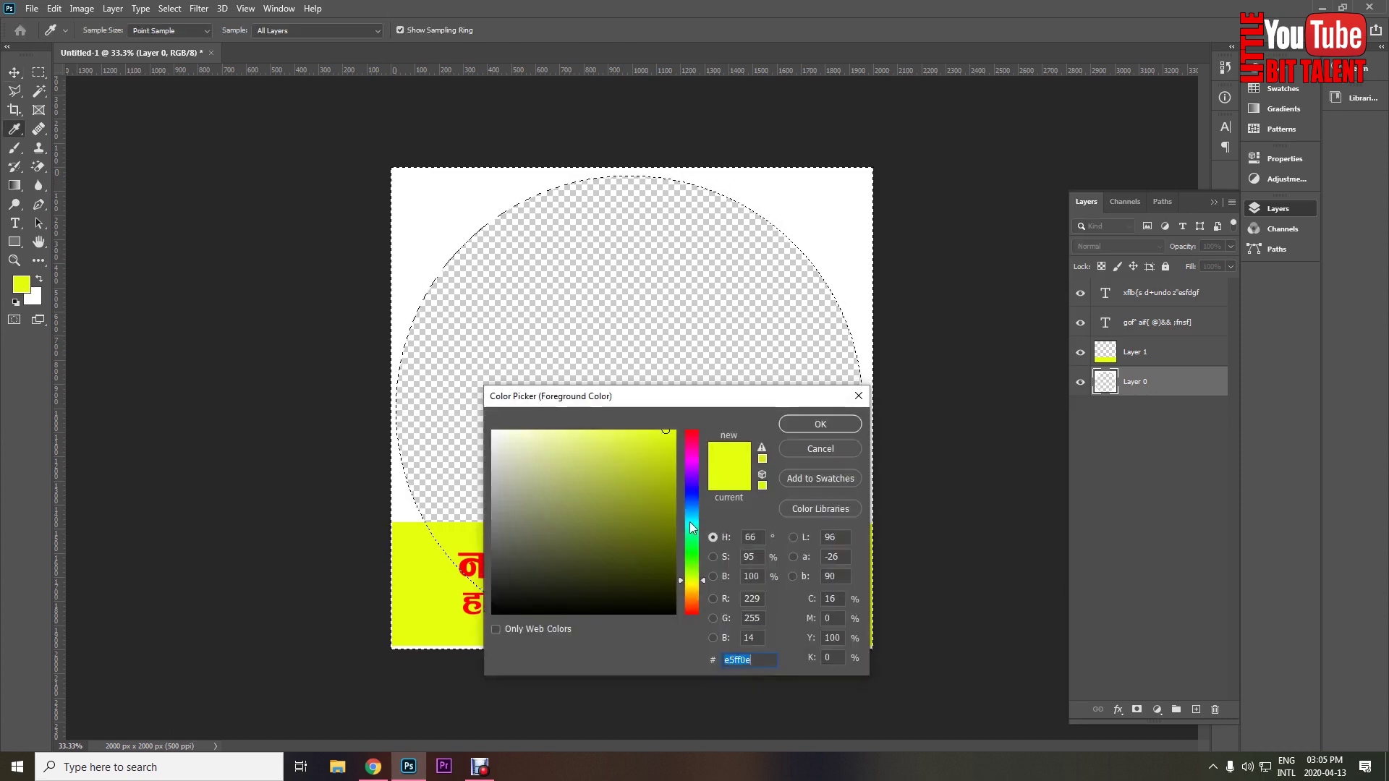
{"action": "left_click", "coordinate": [690, 522]}
{"action": "left_click_drag", "start_coordinate": [696, 522], "coordinate": [695, 511]}
{"action": "left_click", "coordinate": [695, 511]}
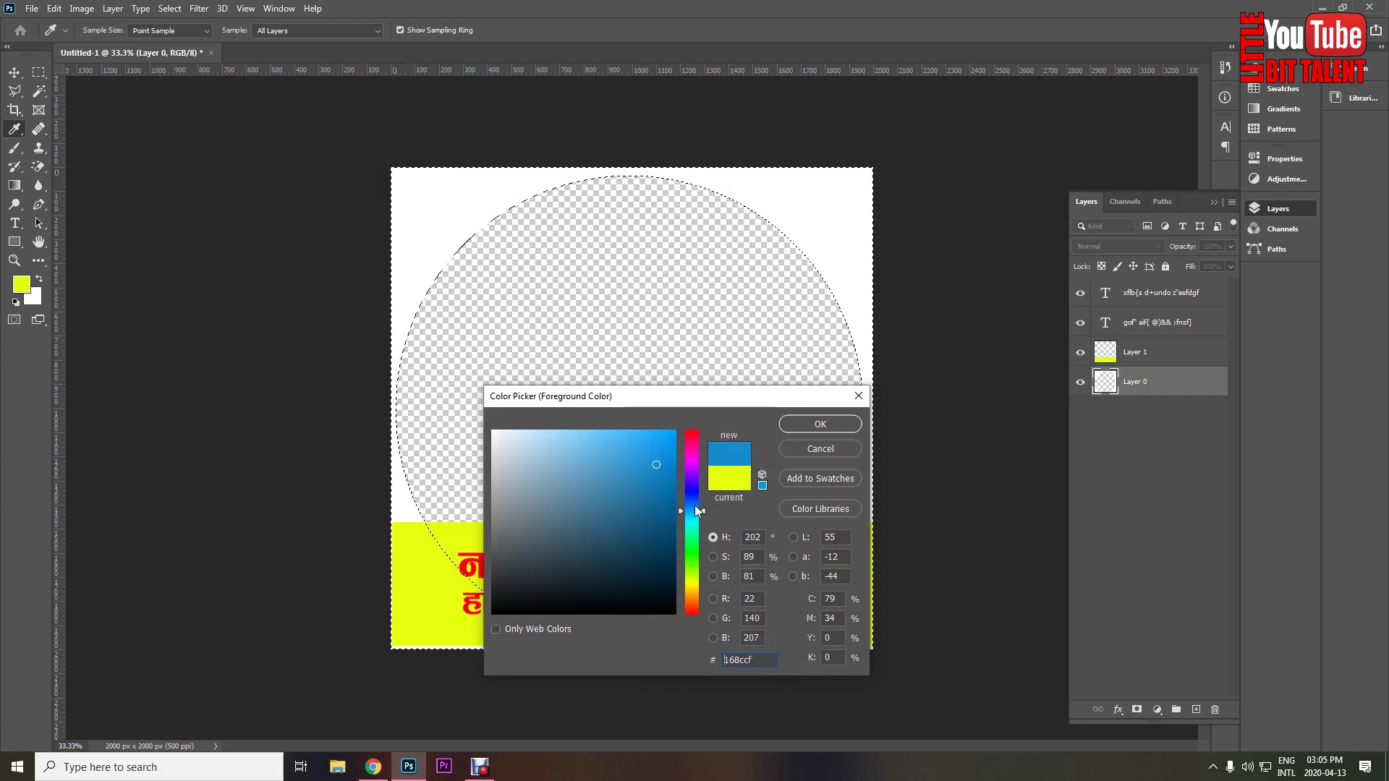
{"action": "left_click", "coordinate": [675, 452]}
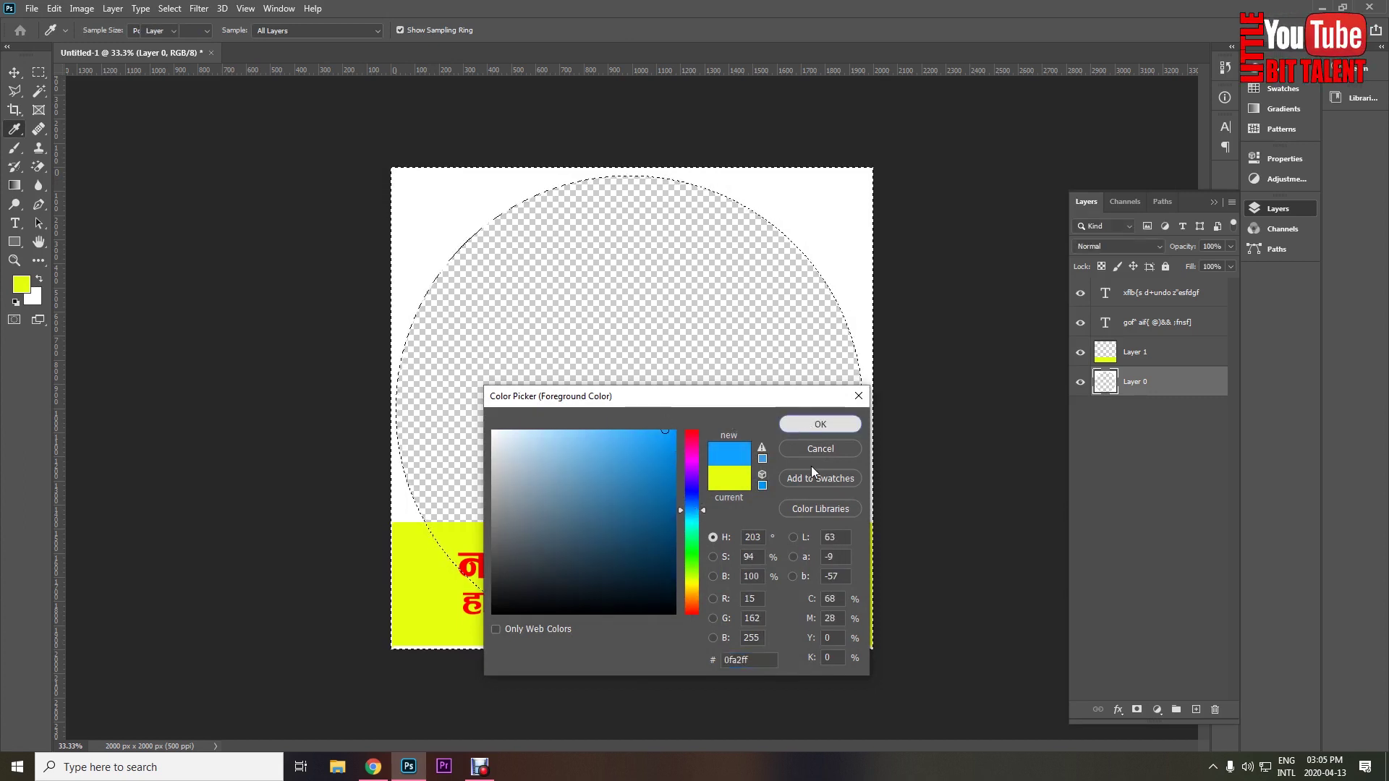
{"action": "left_click", "coordinate": [804, 425]}
{"action": "key", "text": "v"}
{"action": "key", "text": "alt+BackSpace"}
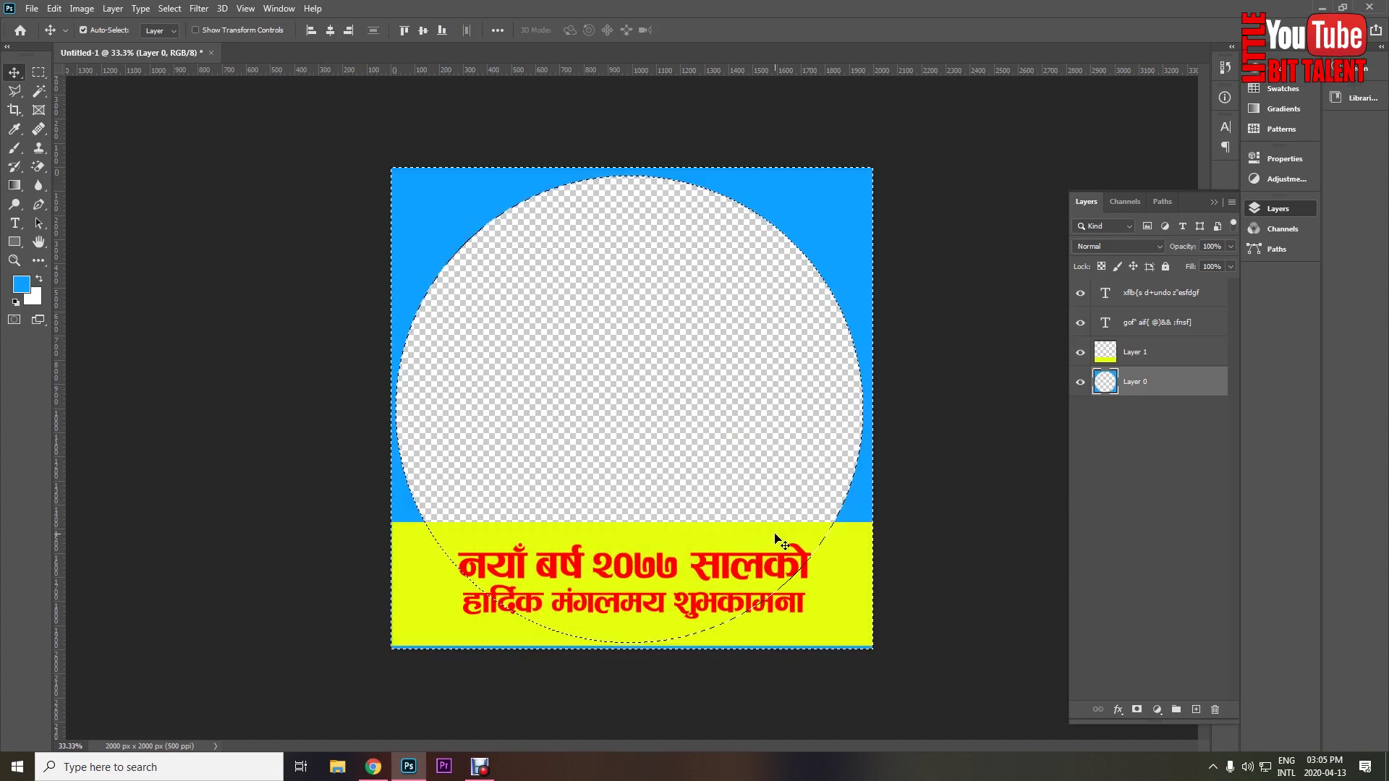
{"action": "key", "text": "ctrl+d"}
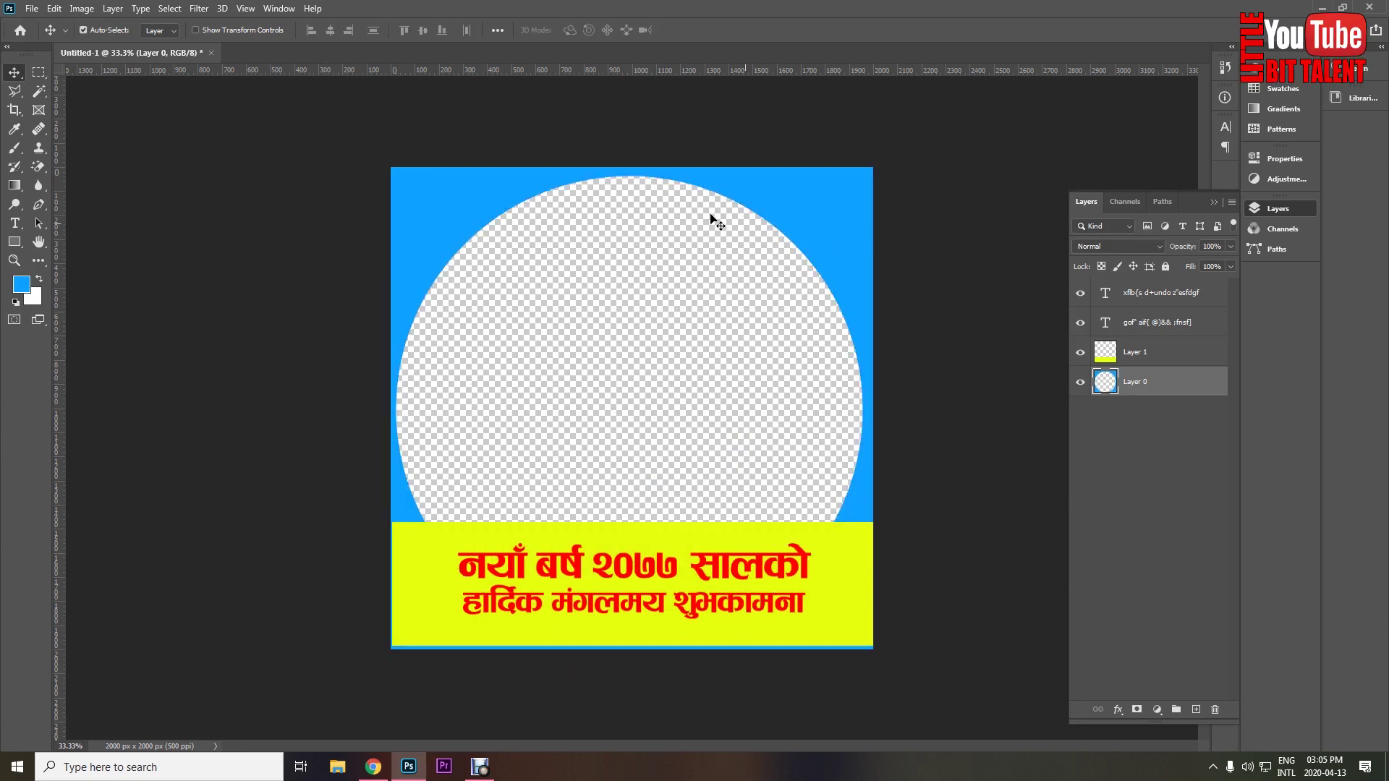
Add a 24 px red outside stroke to the blue frame layer.
{"action": "left_click", "coordinate": [1118, 710]}
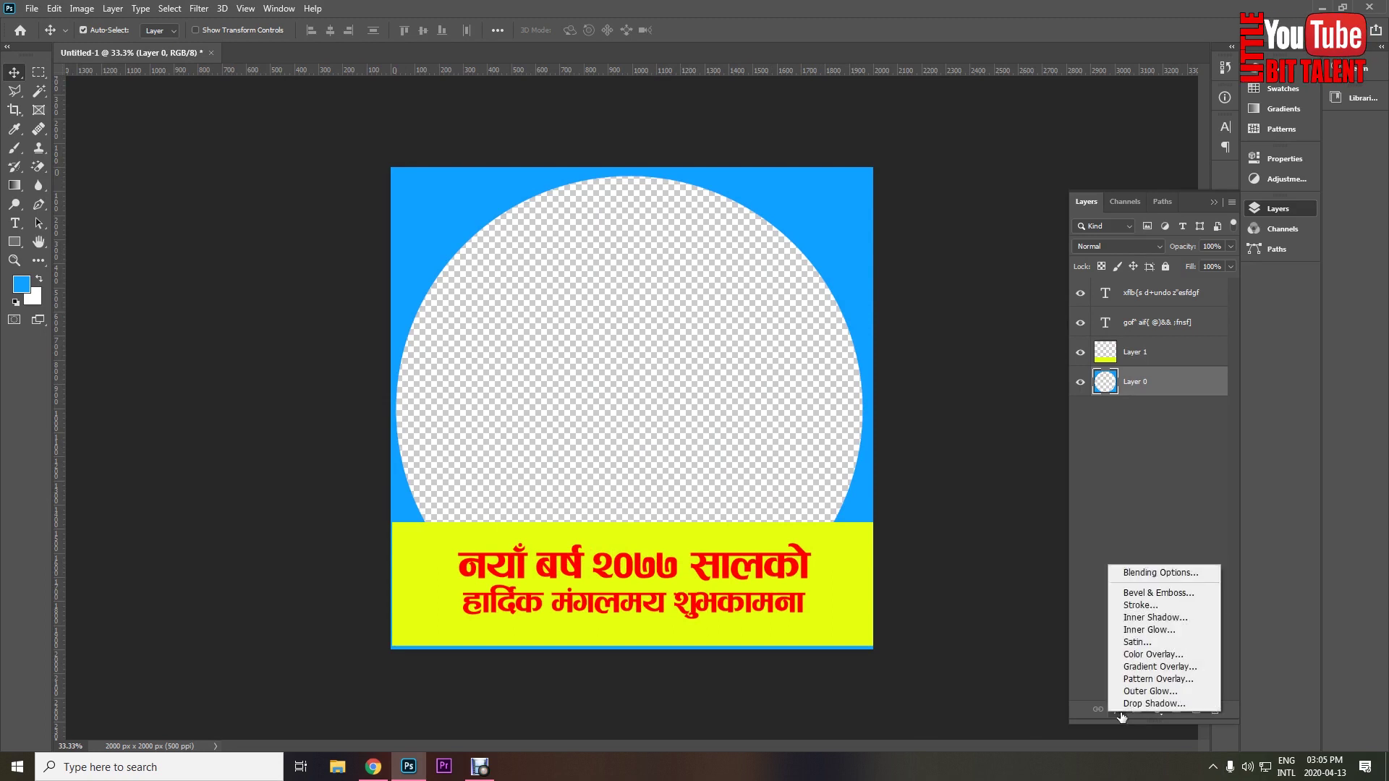
{"action": "left_click", "coordinate": [1148, 613]}
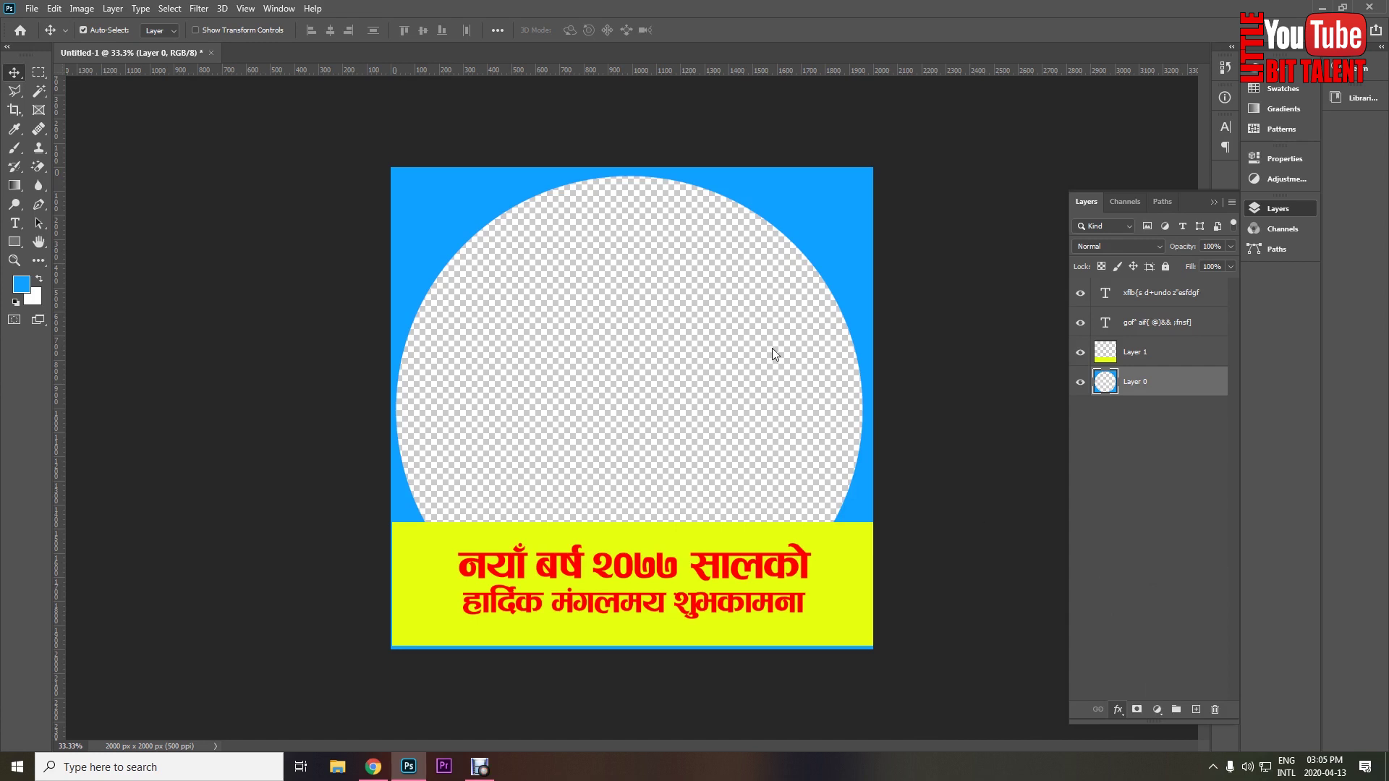
{"action": "left_click_drag", "start_coordinate": [844, 306], "coordinate": [1027, 318]}
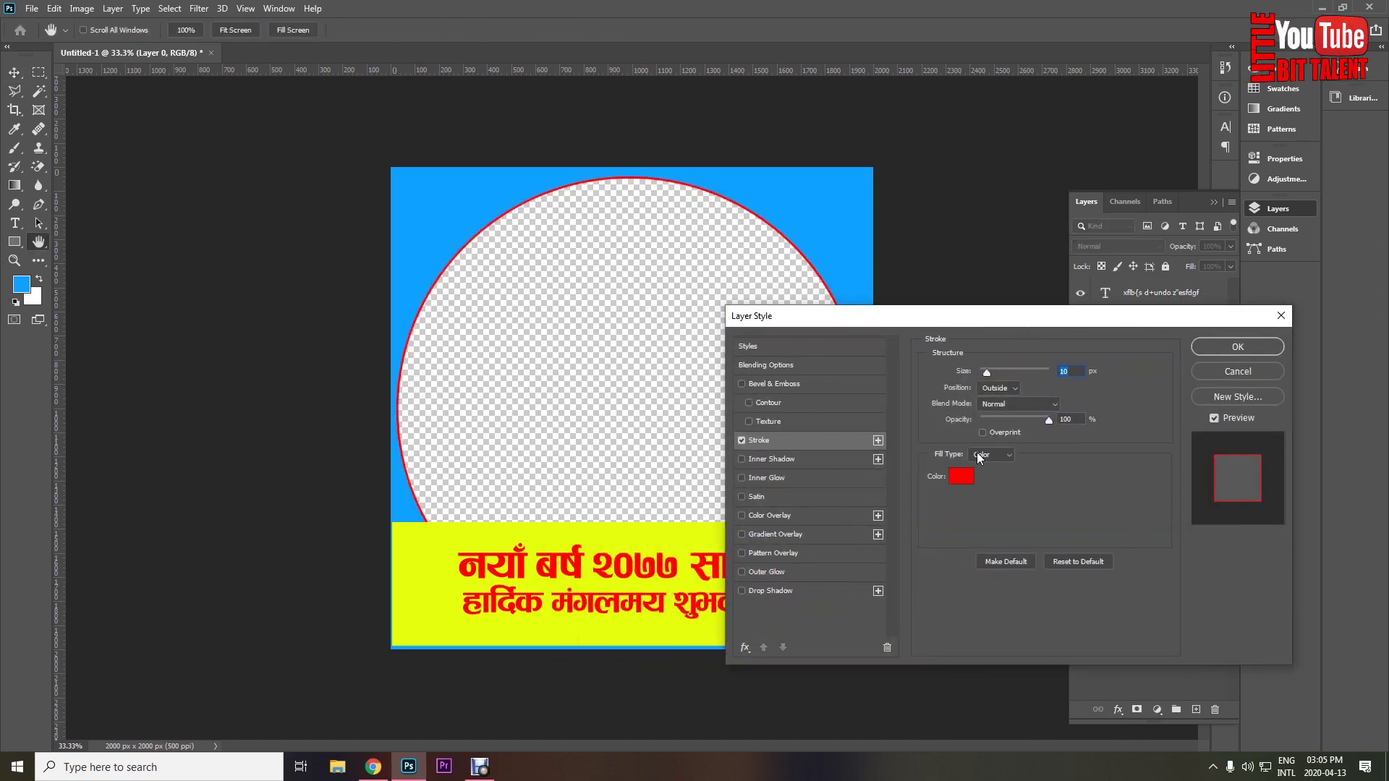
{"action": "left_click", "coordinate": [962, 480]}
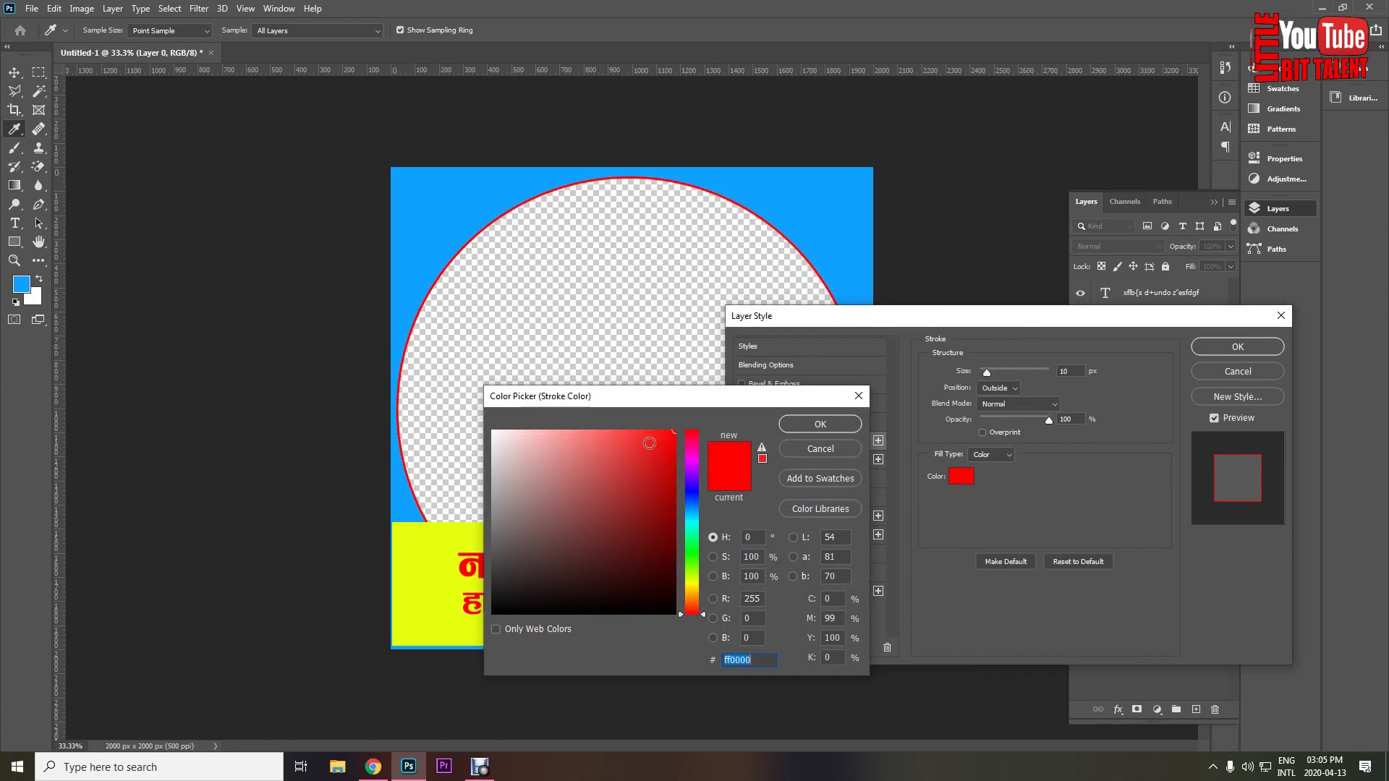
{"action": "left_click", "coordinate": [796, 424]}
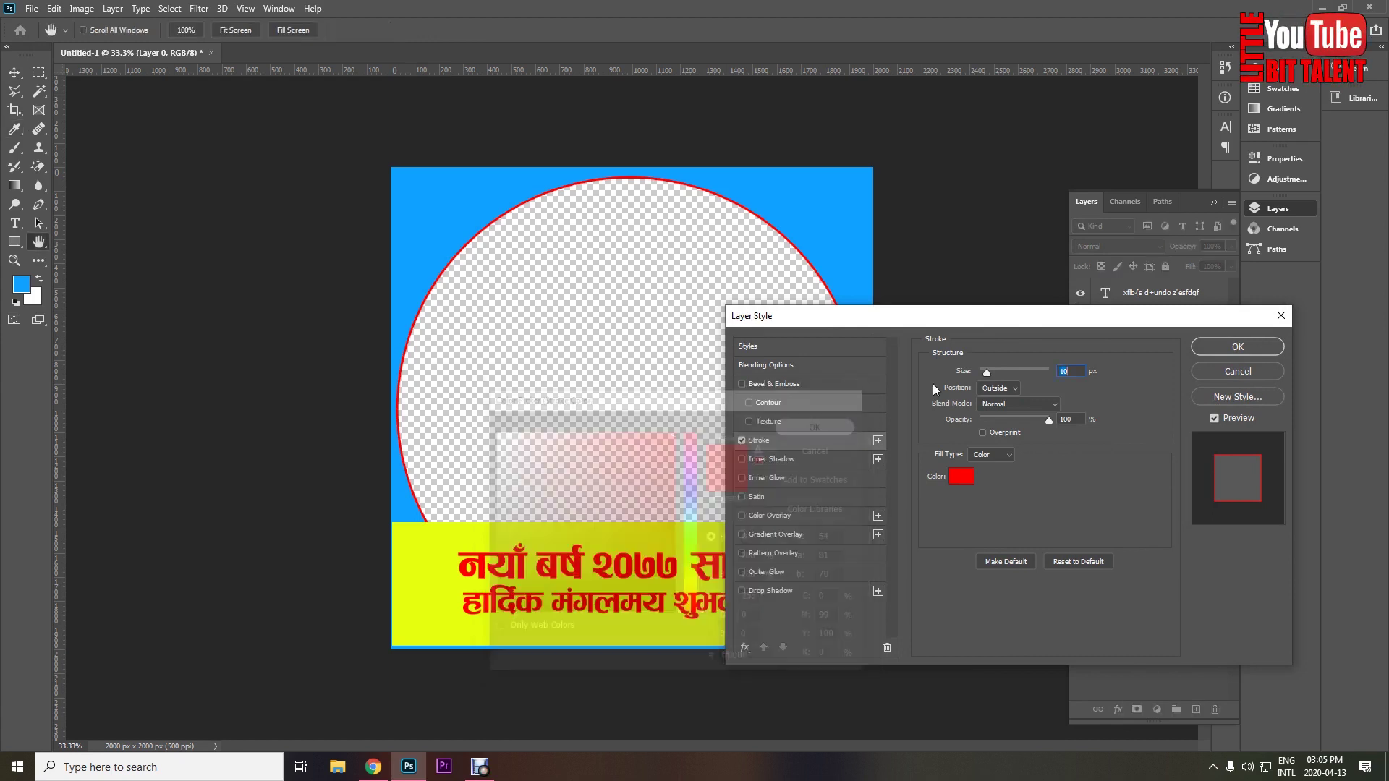
{"action": "left_click_drag", "start_coordinate": [995, 372], "coordinate": [992, 369]}
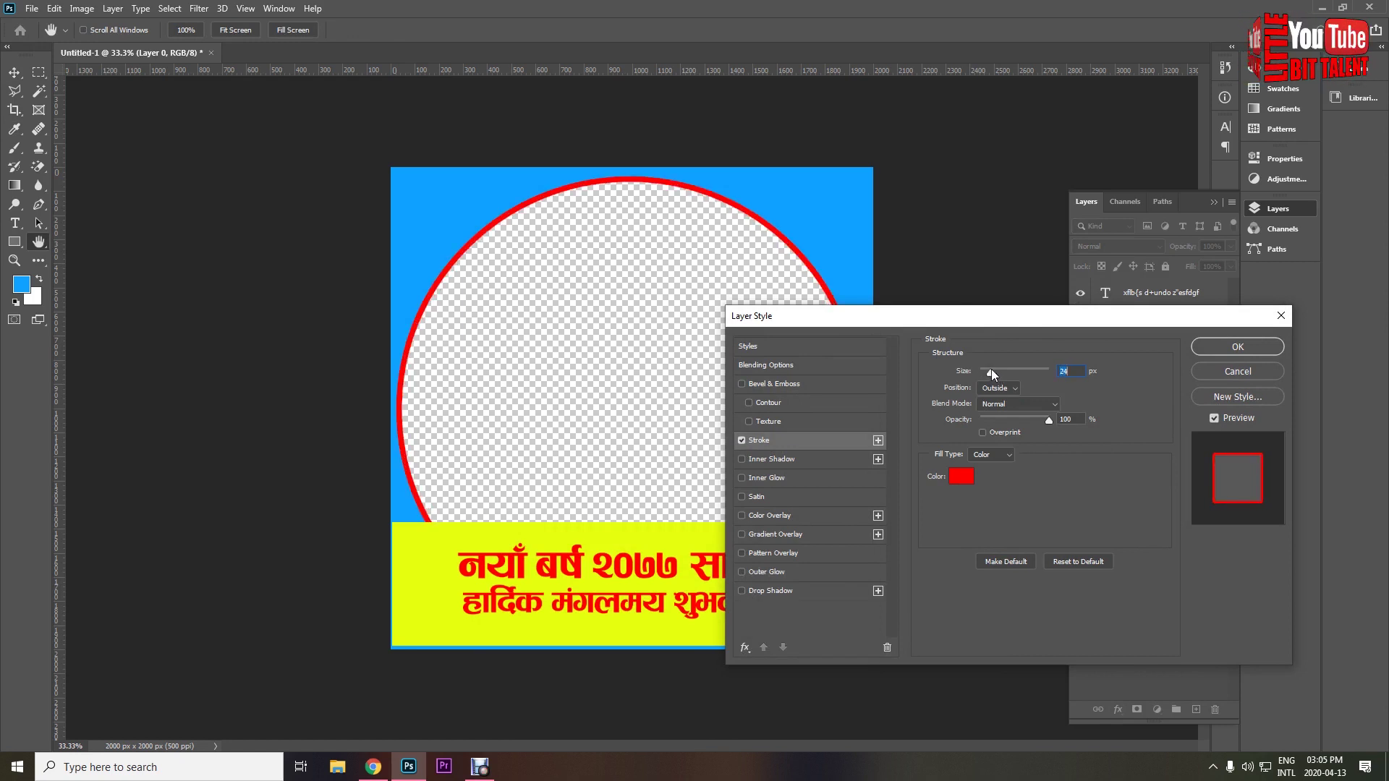
{"action": "left_click", "coordinate": [1213, 346]}
Nudge both greeting lines upward within the yellow band, bringing the second line closer beneath the first.
{"action": "mouse_move", "coordinate": [694, 525]}
{"action": "left_mouse_down"}
{"action": "mouse_move", "coordinate": [734, 521]}
{"action": "mouse_move", "coordinate": [681, 527]}
{"action": "mouse_move", "coordinate": [719, 552]}
{"action": "mouse_move", "coordinate": [688, 513]}
{"action": "left_mouse_up"}
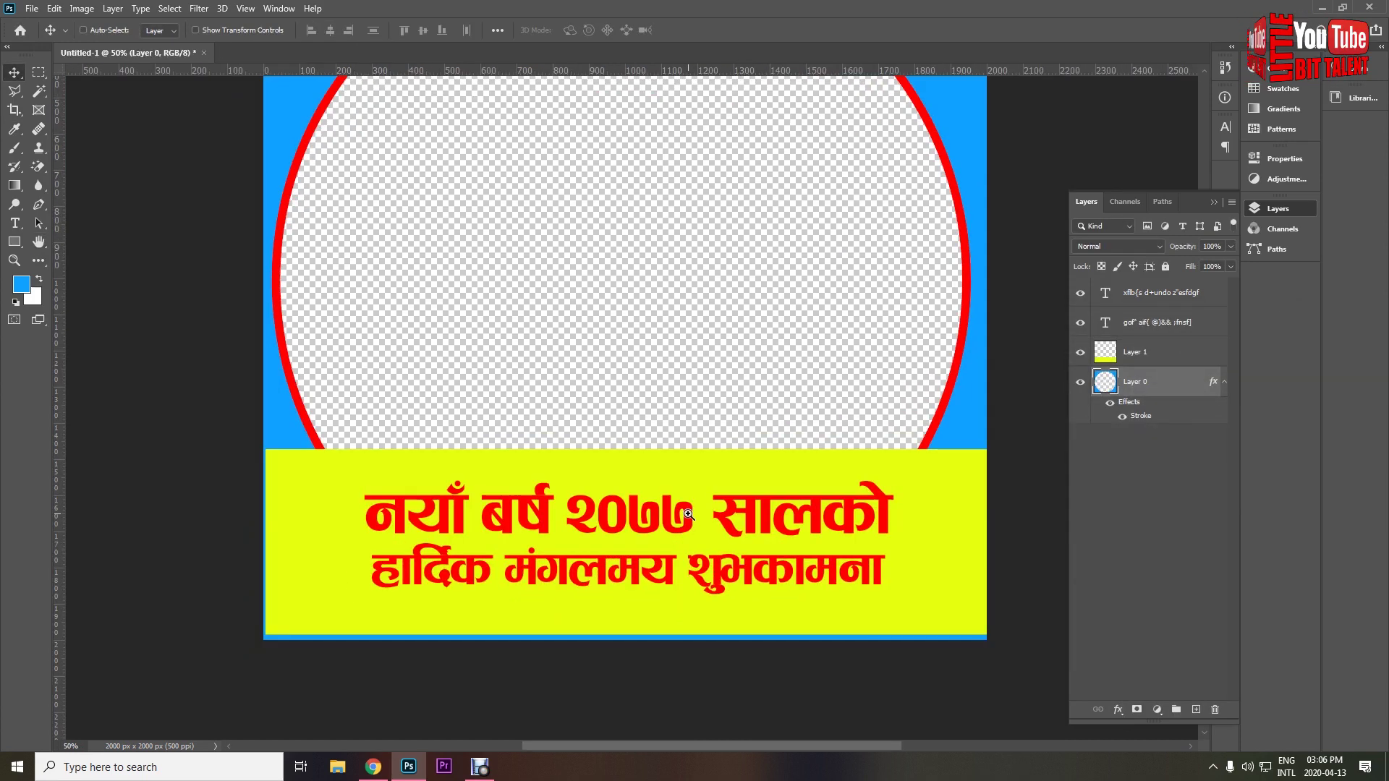
{"action": "key", "text": "ctrl+minus"}
{"action": "left_click", "coordinate": [666, 577]}
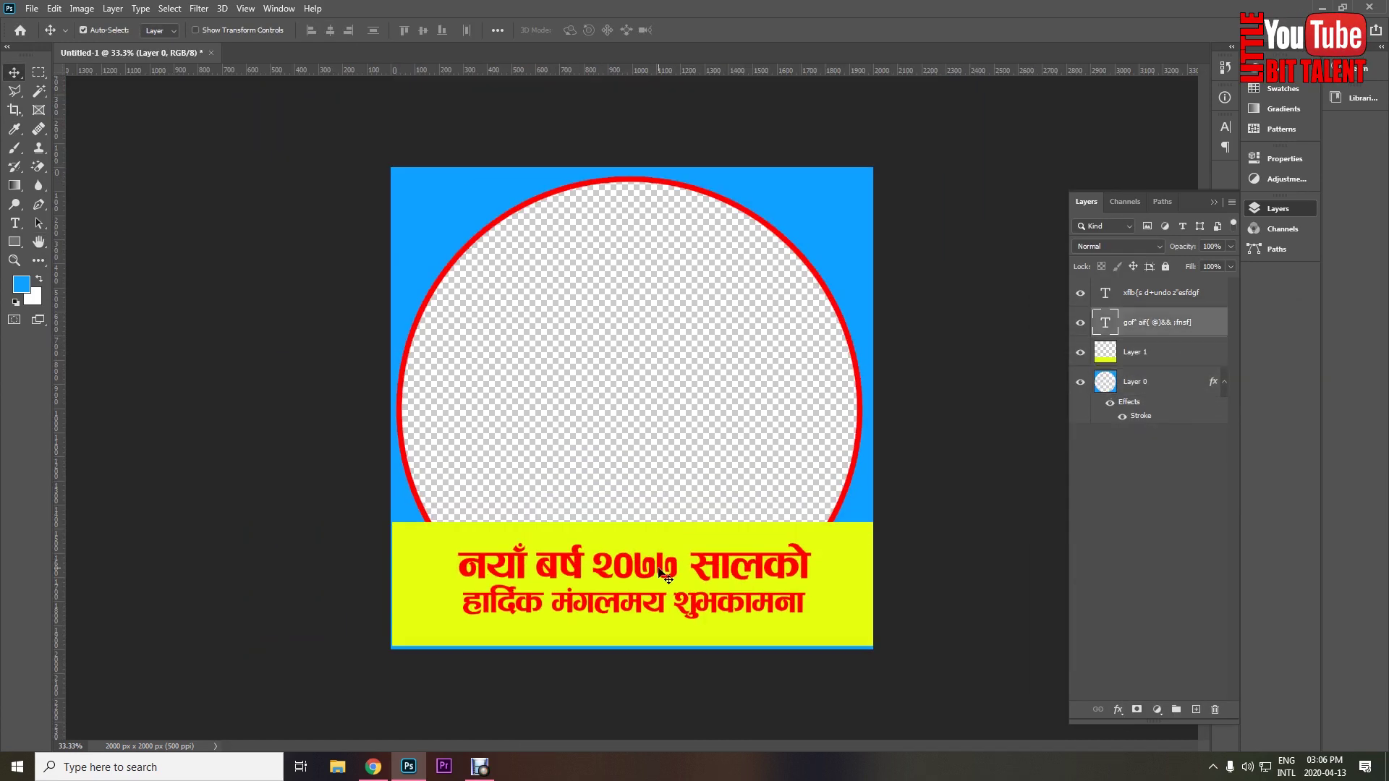
{"action": "key", "text": "shift+Up"}
{"action": "key", "text": "shift+Up"}
{"action": "key", "text": "shift+Up"}
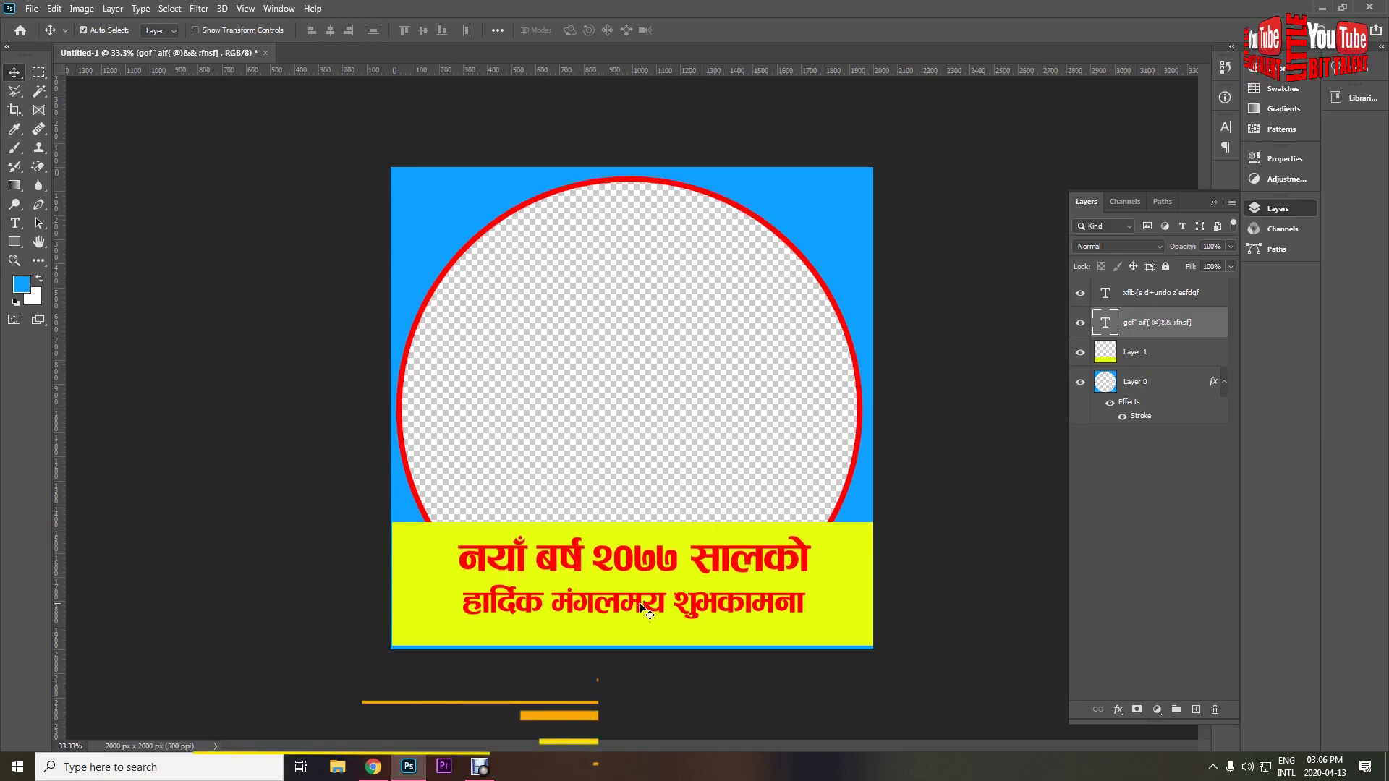
{"action": "left_click", "coordinate": [640, 606]}
{"action": "key", "text": "shift+Up"}
{"action": "key", "text": "shift+Up"}
{"action": "key", "text": "shift+Up"}
{"action": "key", "text": "shift+Up"}
{"action": "key", "text": "shift+Up"}
Add a stroke to the first greeting line and set its colour to white ffffff.
{"action": "left_click", "coordinate": [803, 554]}
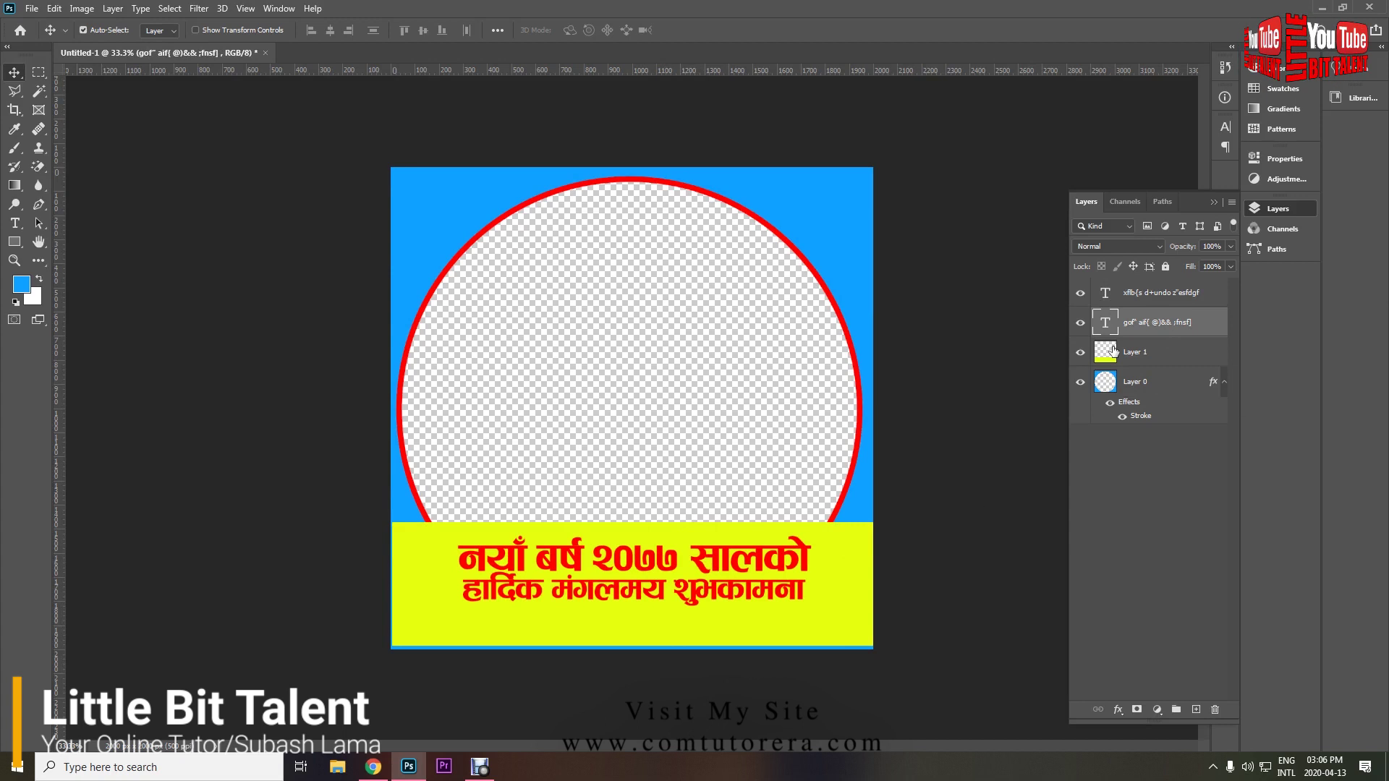
{"action": "left_click", "coordinate": [1119, 712]}
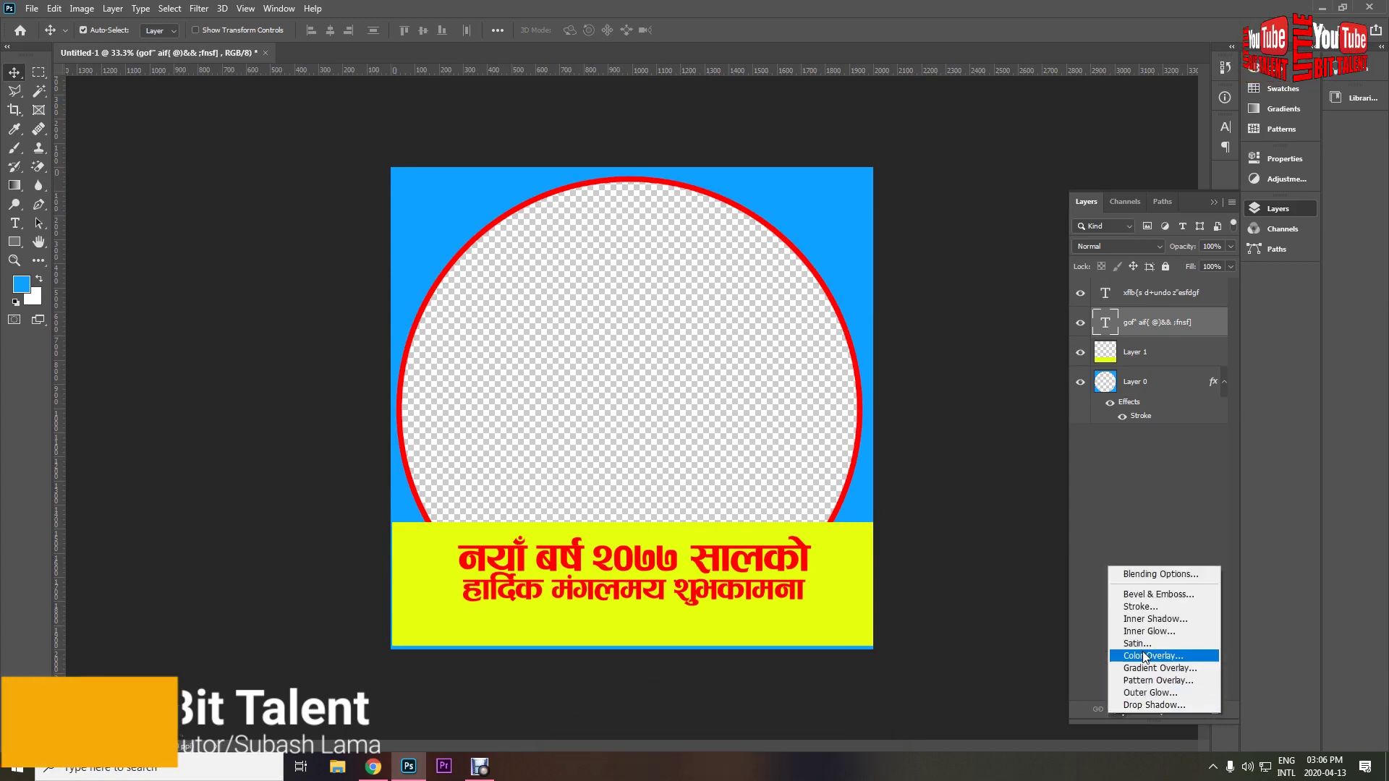
{"action": "left_click", "coordinate": [1161, 606]}
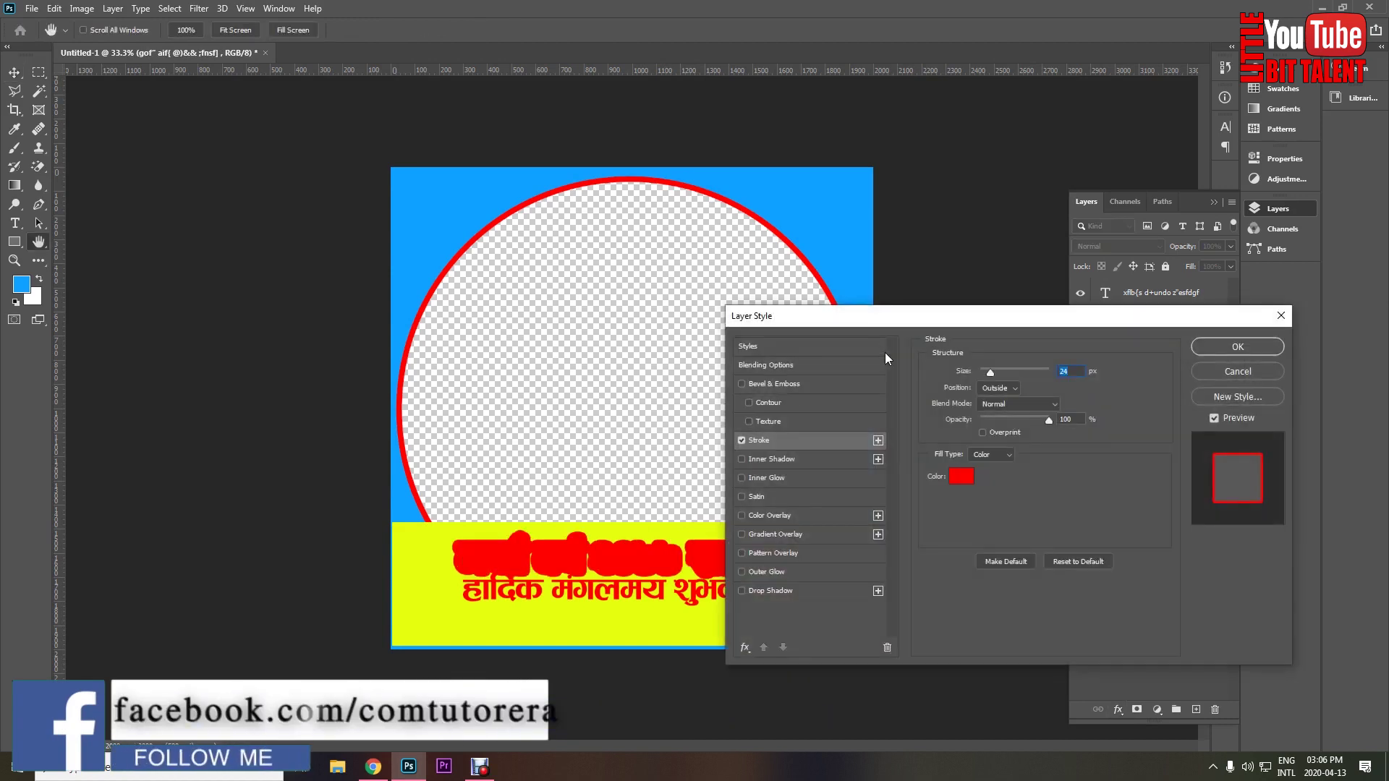
{"action": "left_click", "coordinate": [961, 475]}
{"action": "type", "text": "ffffff"}
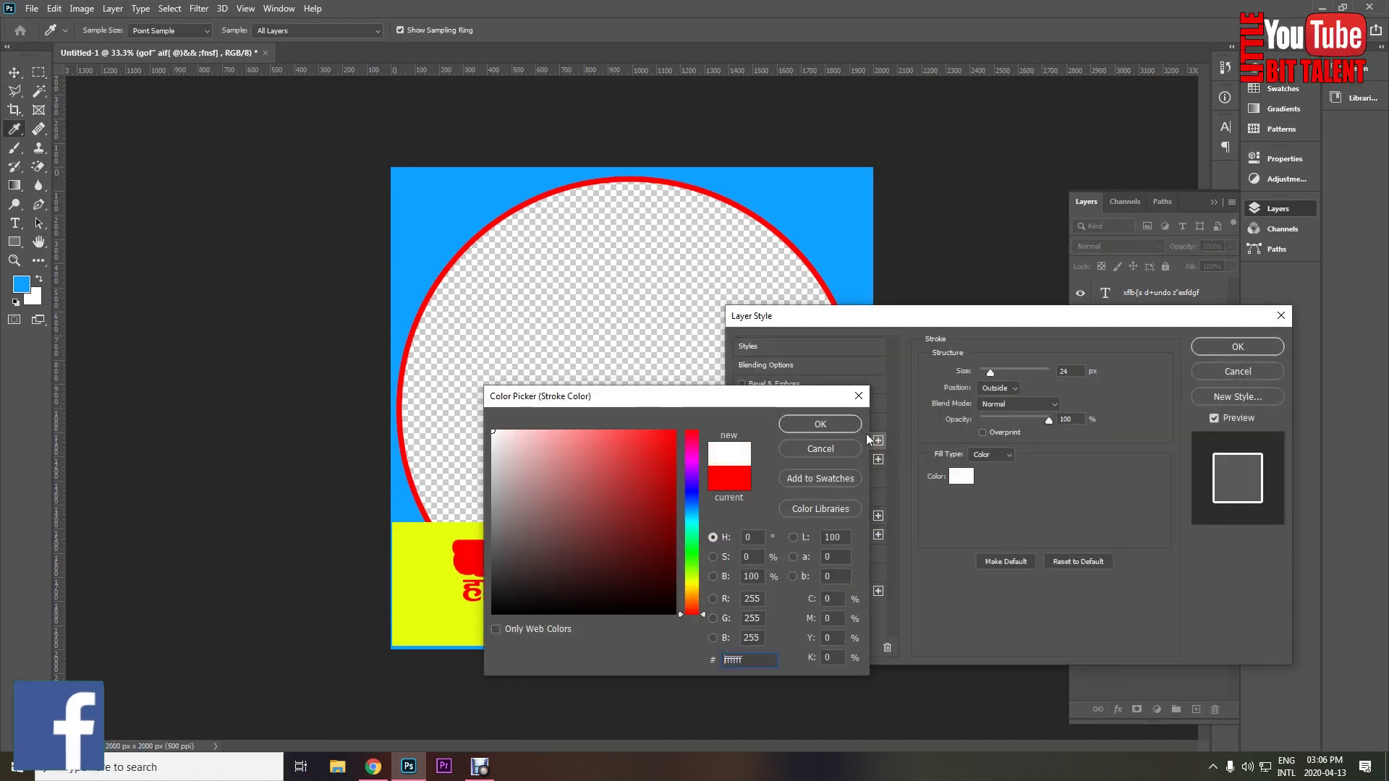
{"action": "left_click", "coordinate": [820, 424]}
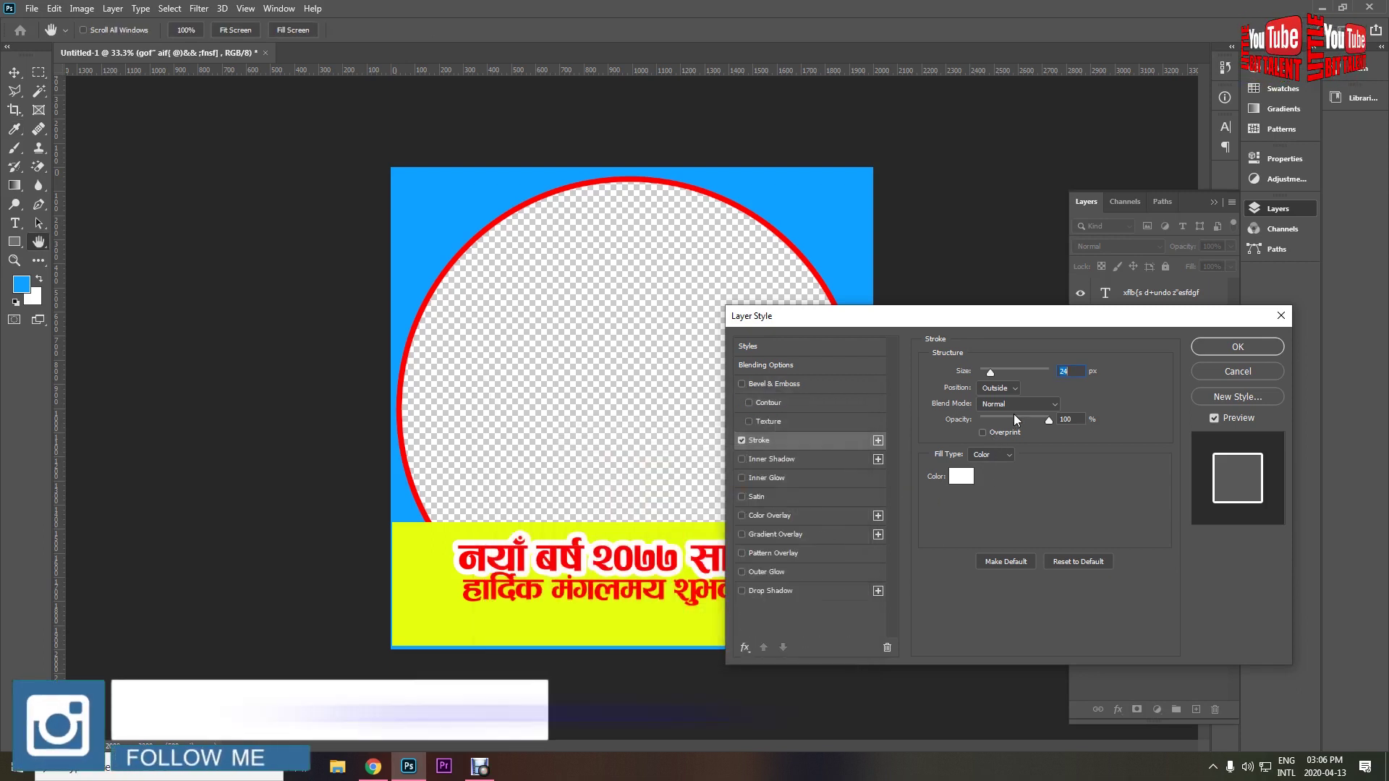
Set the first greeting line's stroke size to 12 px and apply the layer style.
{"action": "left_click_drag", "start_coordinate": [991, 372], "coordinate": [992, 369]}
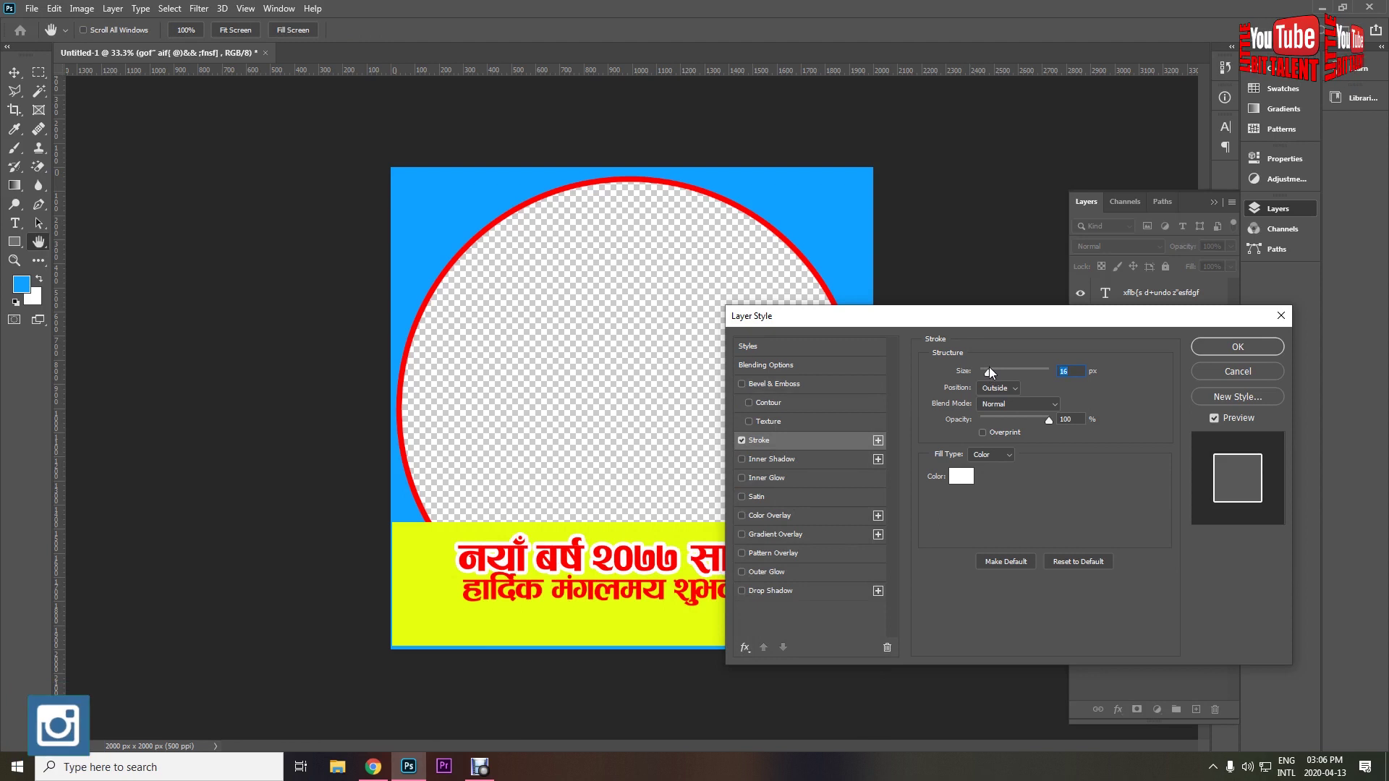
{"action": "type", "text": "110"}
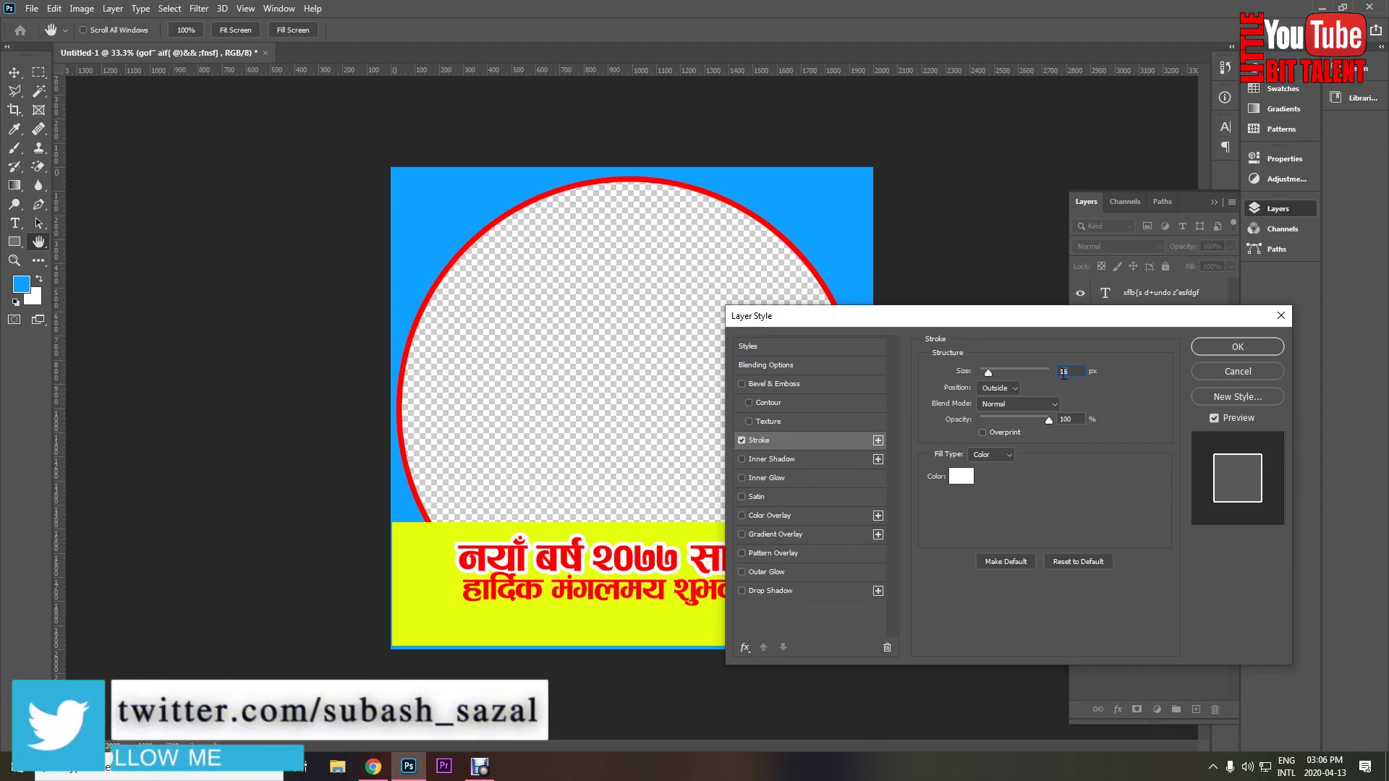
{"action": "key", "text": "BackSpace"}
{"action": "key", "text": "BackSpace"}
{"action": "key", "text": "BackSpace"}
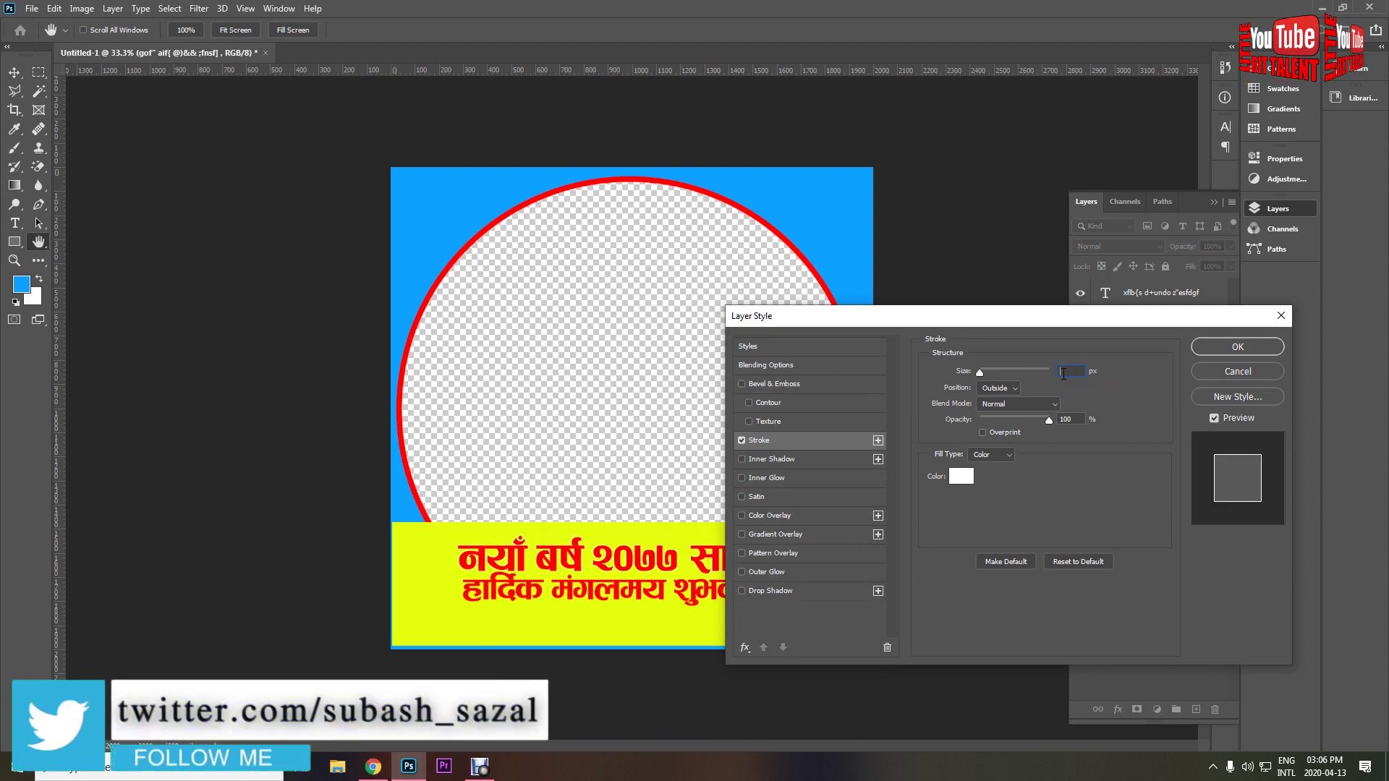
{"action": "type", "text": "10"}
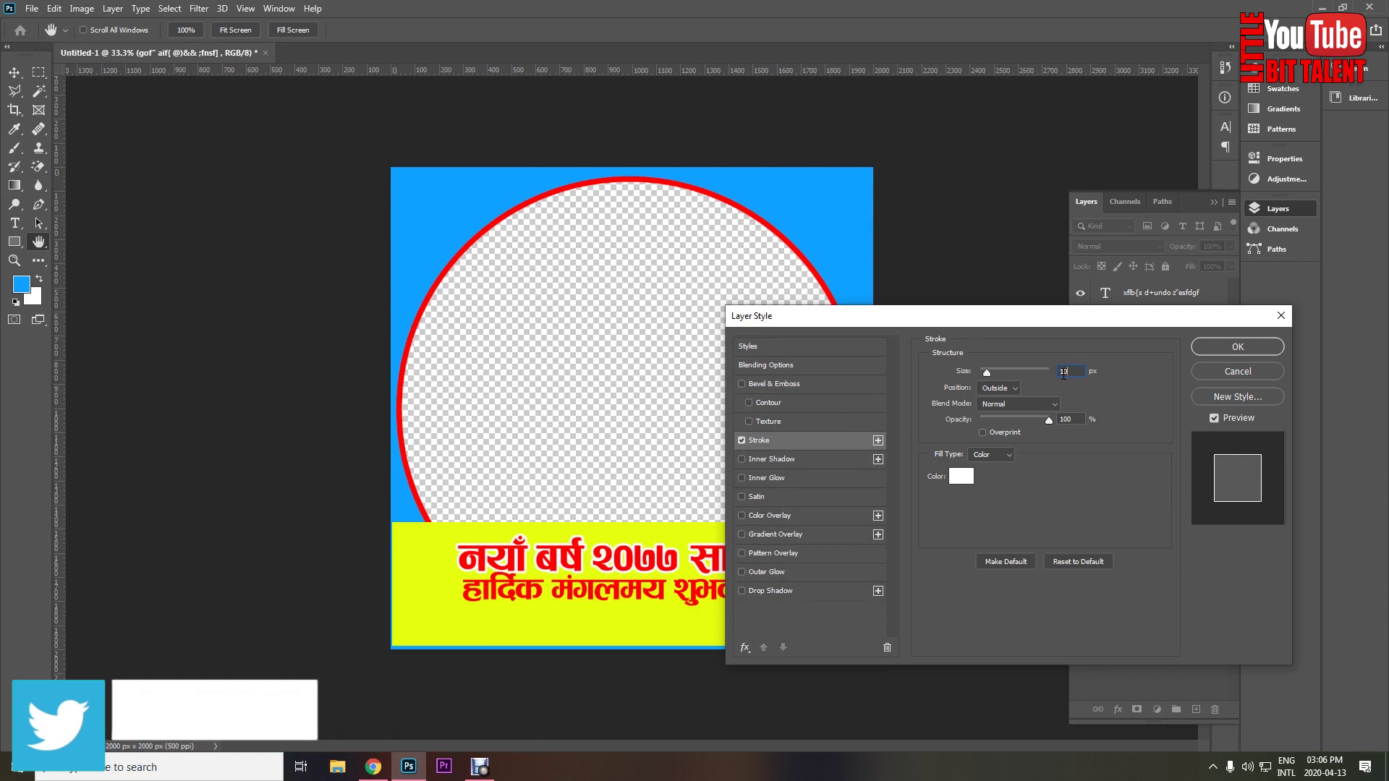
{"action": "key", "text": "BackSpace"}
{"action": "type", "text": "2"}
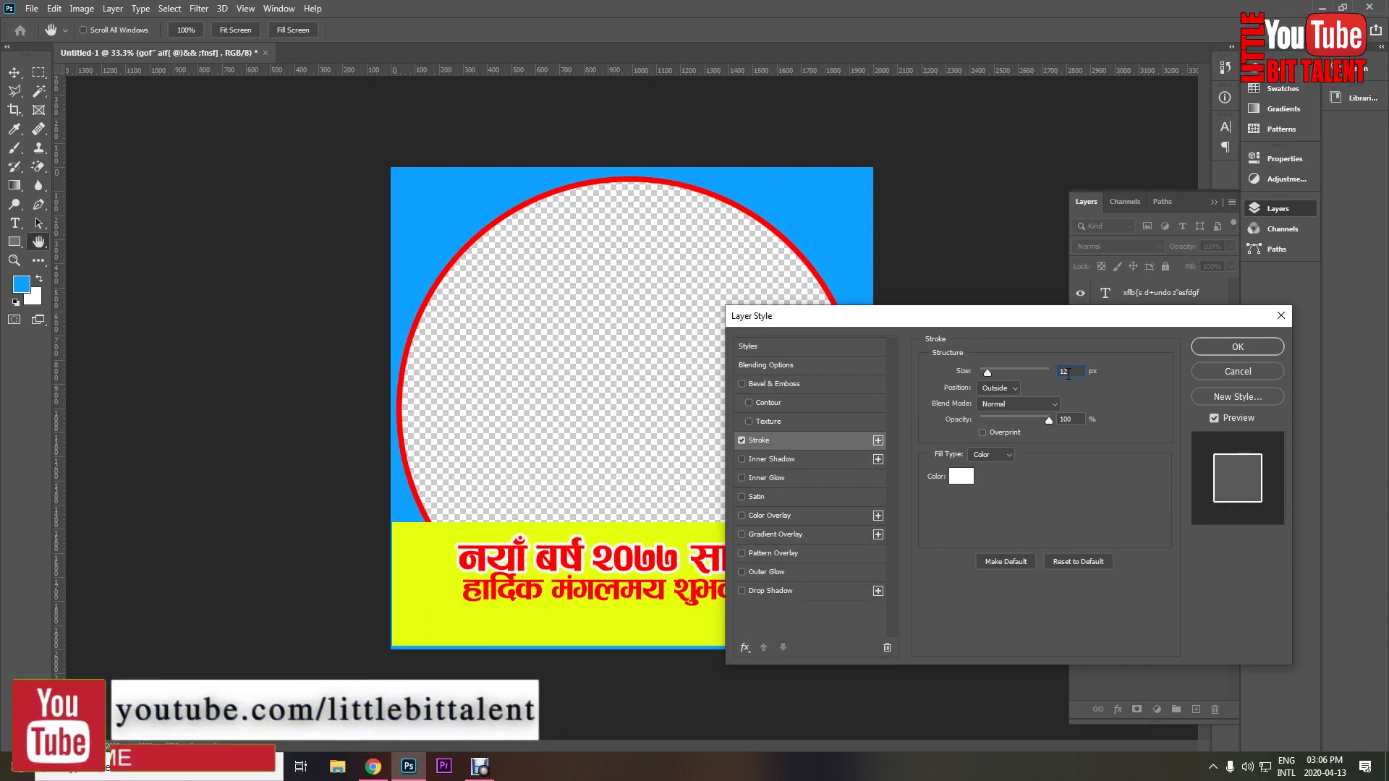
{"action": "left_click", "coordinate": [1232, 346]}
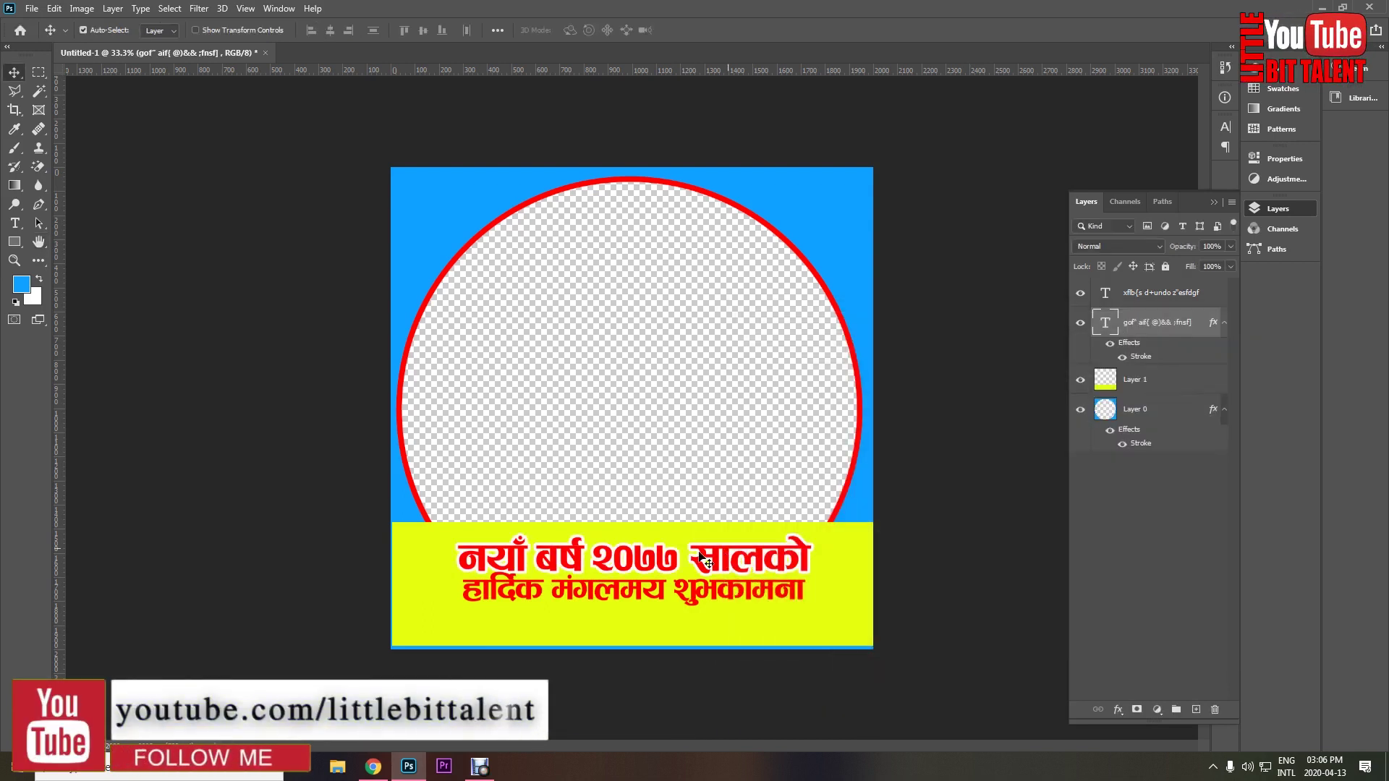
Add a white 12 px outside stroke to the second greeting line and apply the layer style.
{"action": "left_click", "coordinate": [704, 591]}
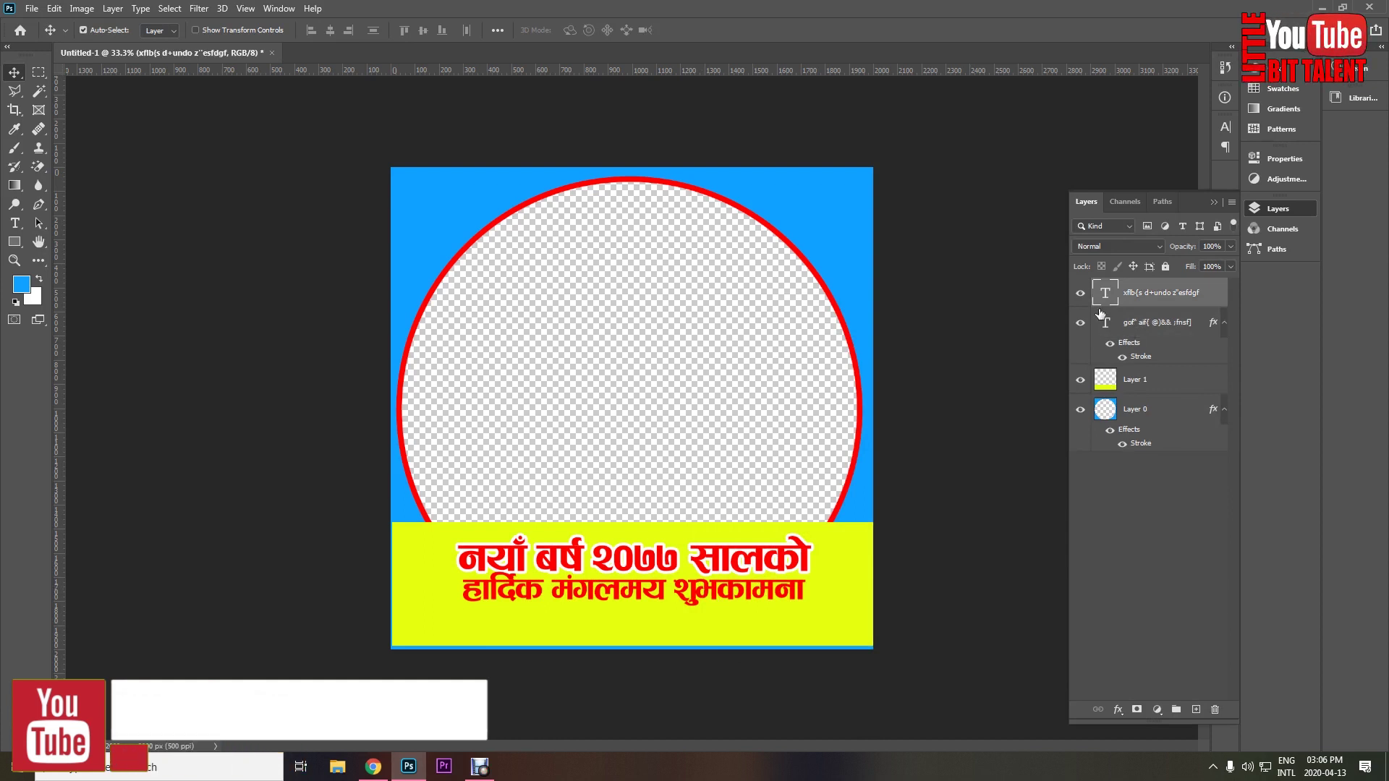
{"action": "left_click", "coordinate": [1119, 710]}
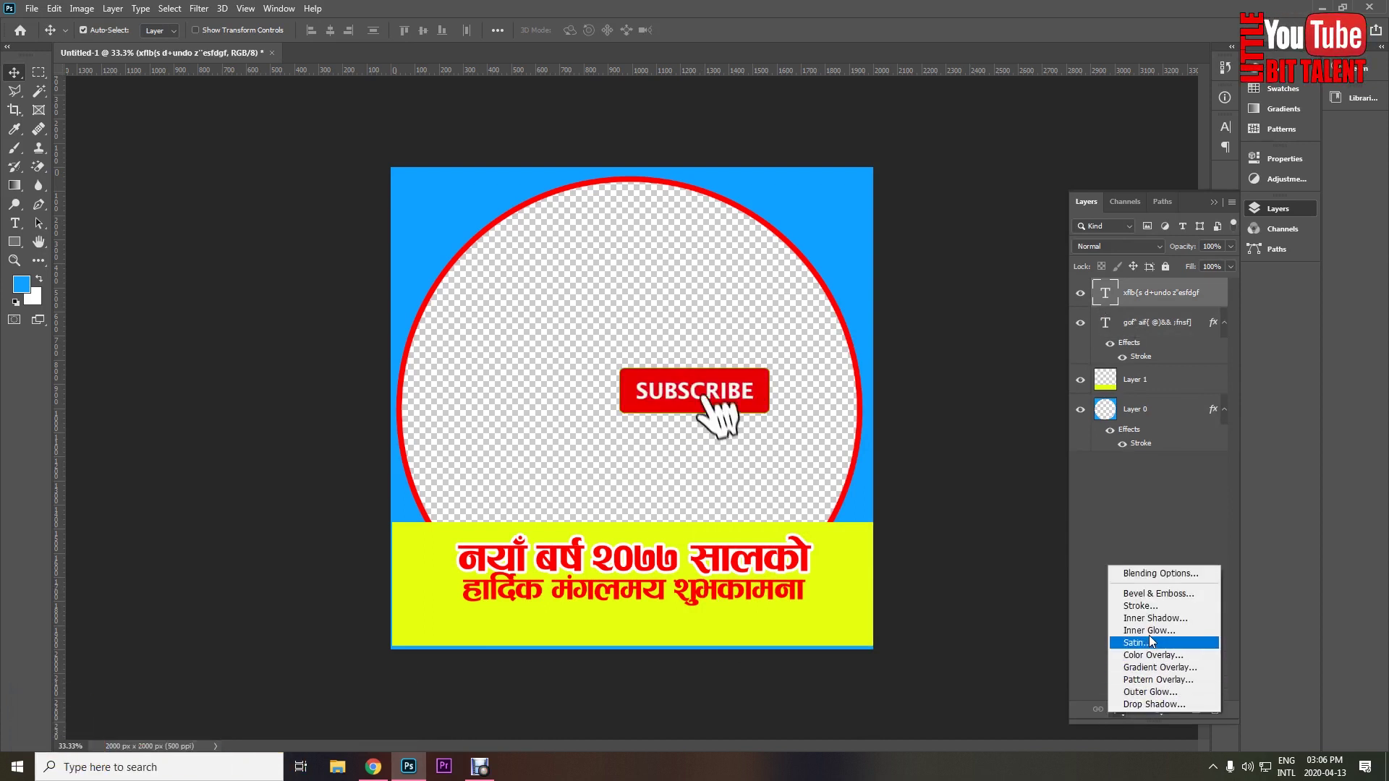
{"action": "left_click", "coordinate": [1158, 608]}
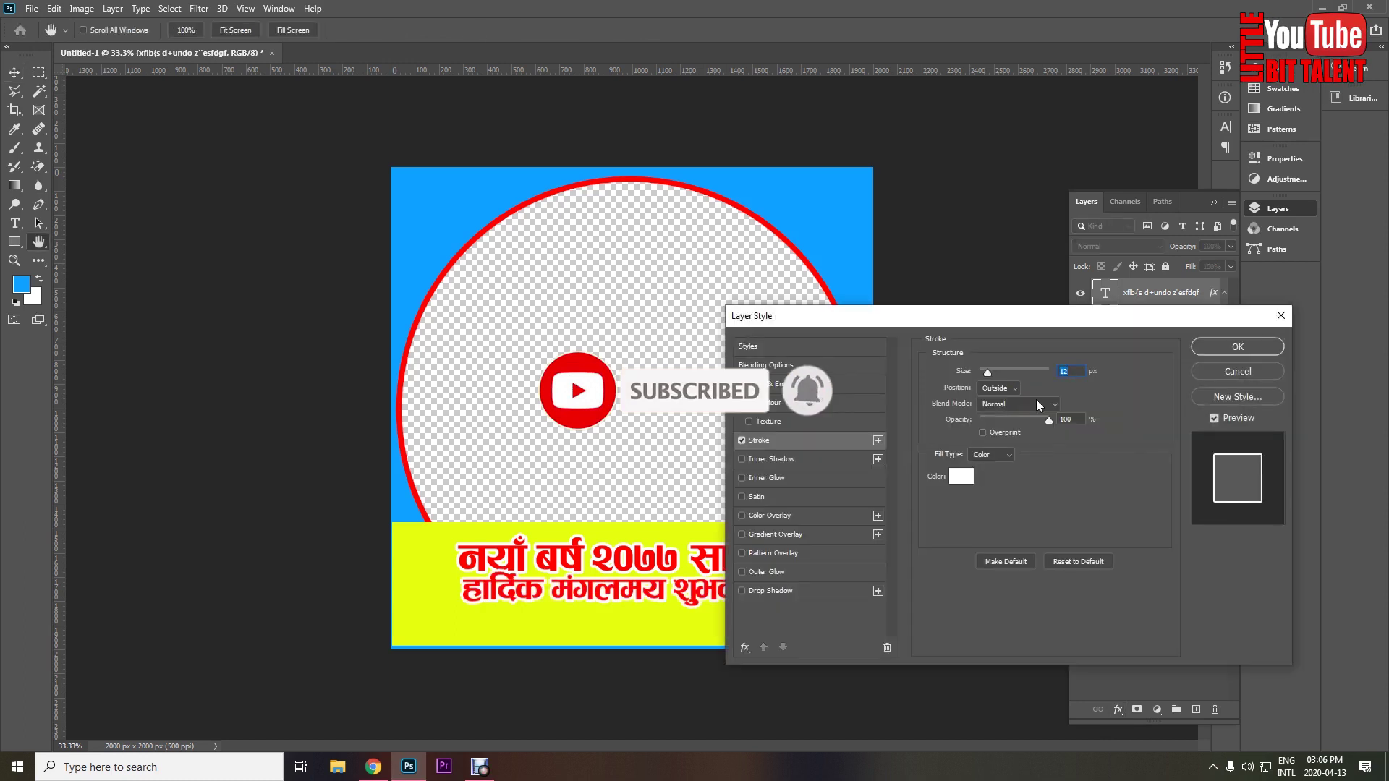
{"action": "left_click", "coordinate": [1216, 348]}
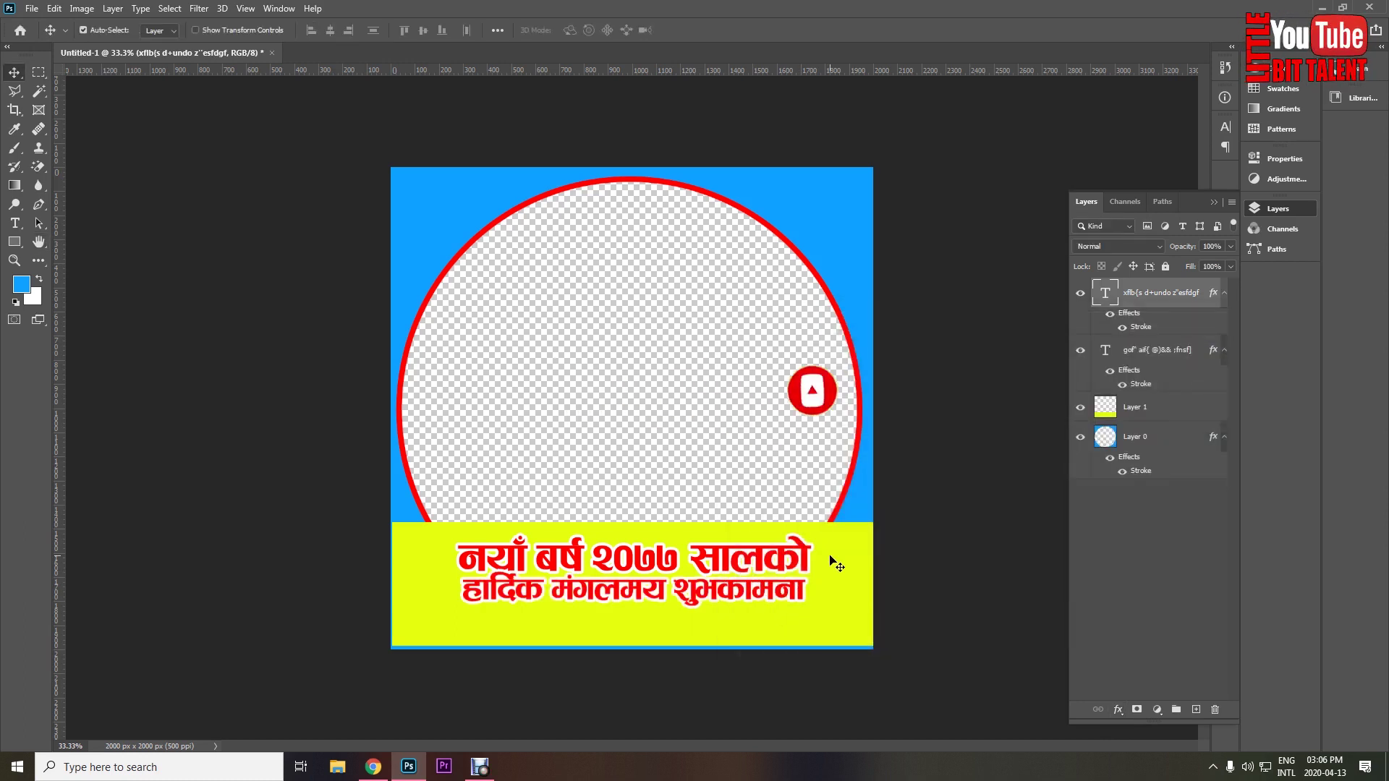
{"action": "key", "text": "ctrl+plus"}
{"action": "key", "text": "ctrl+minus"}
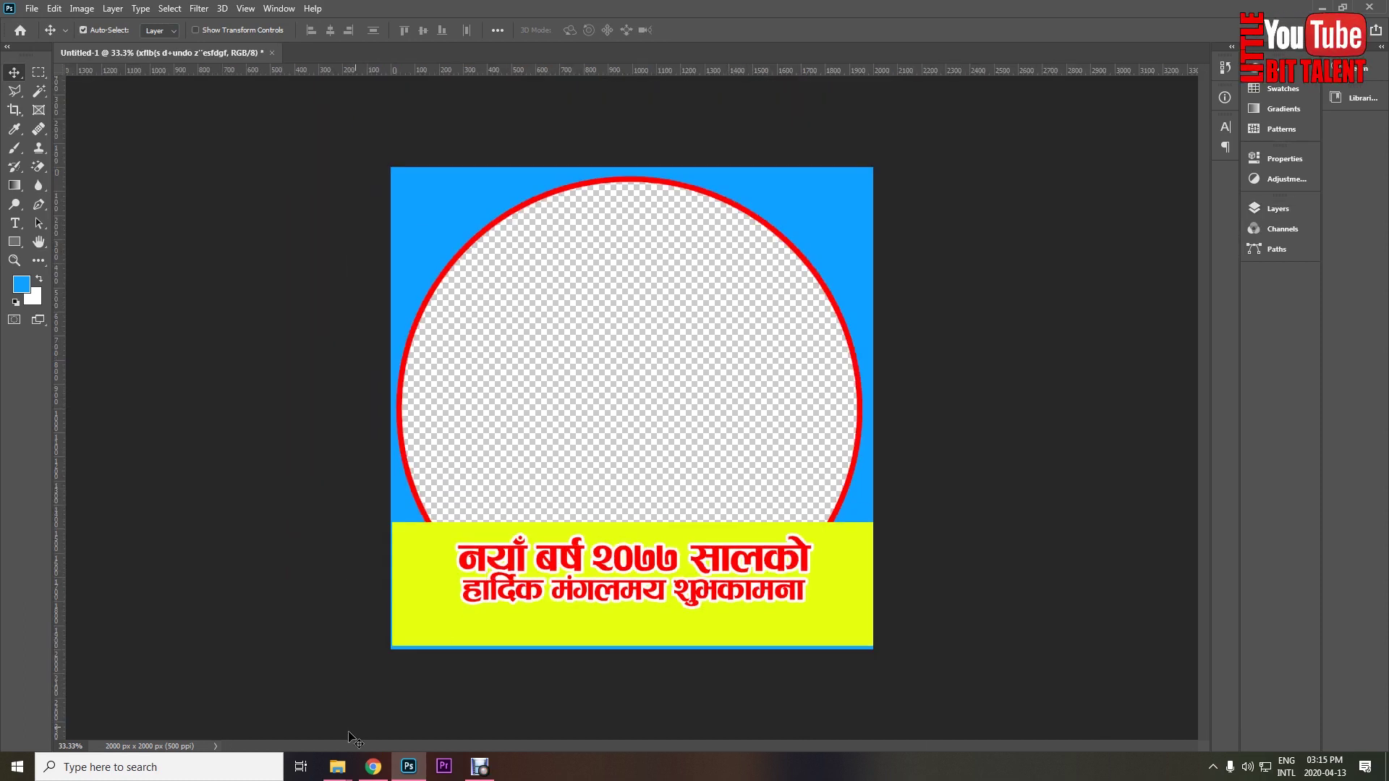
Place the people-of-nepal image from the Fb video folder into the frame design.
{"action": "left_click", "coordinate": [338, 767]}
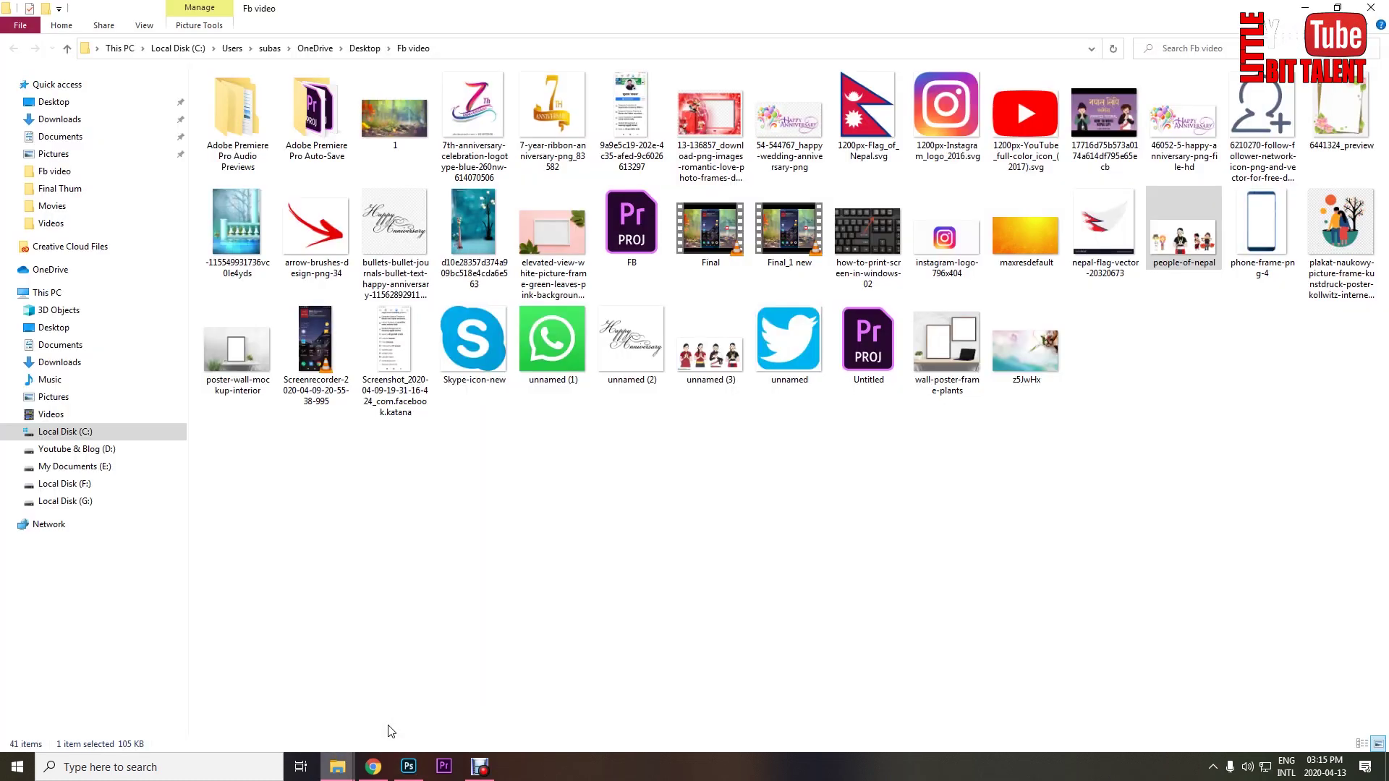
{"action": "left_click", "coordinate": [1097, 385]}
{"action": "left_click_drag", "start_coordinate": [1184, 231], "coordinate": [599, 497]}
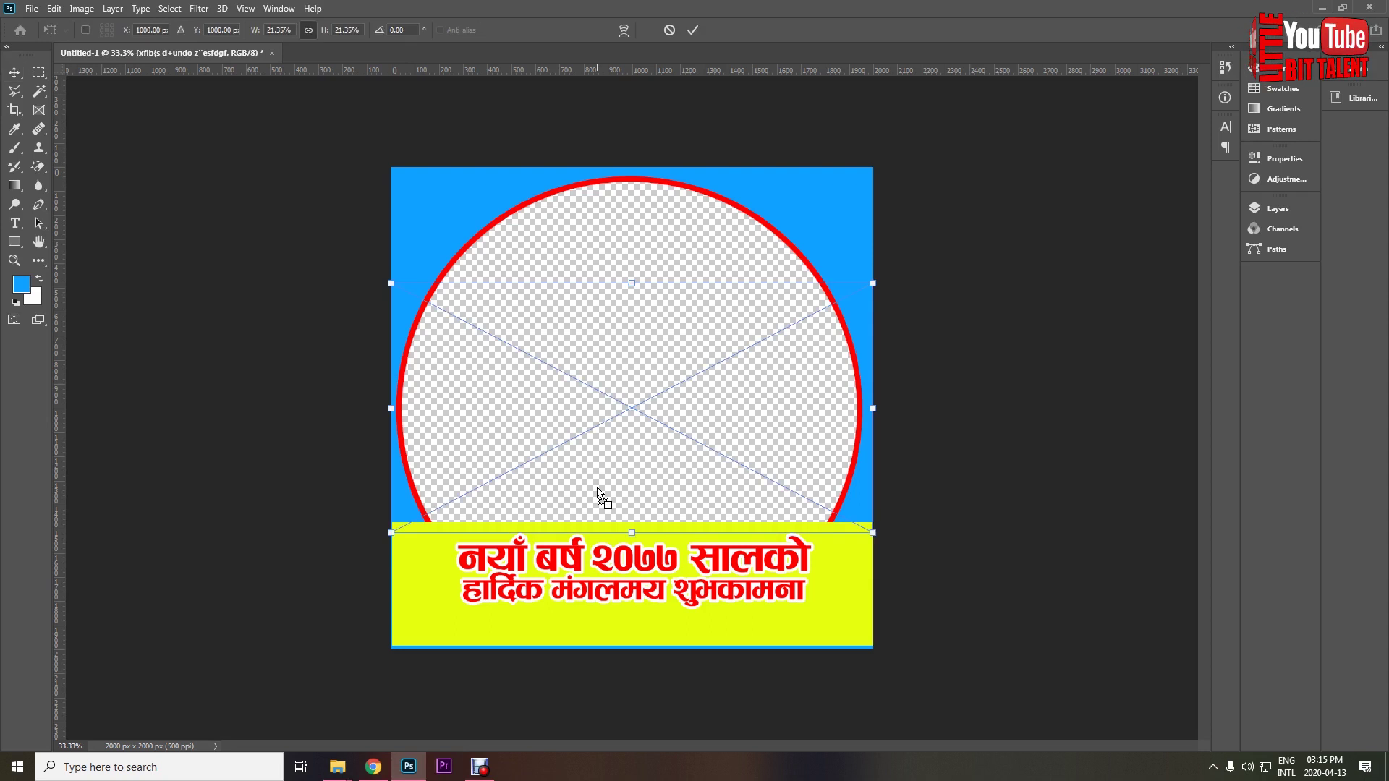
{"action": "key", "text": "Return"}
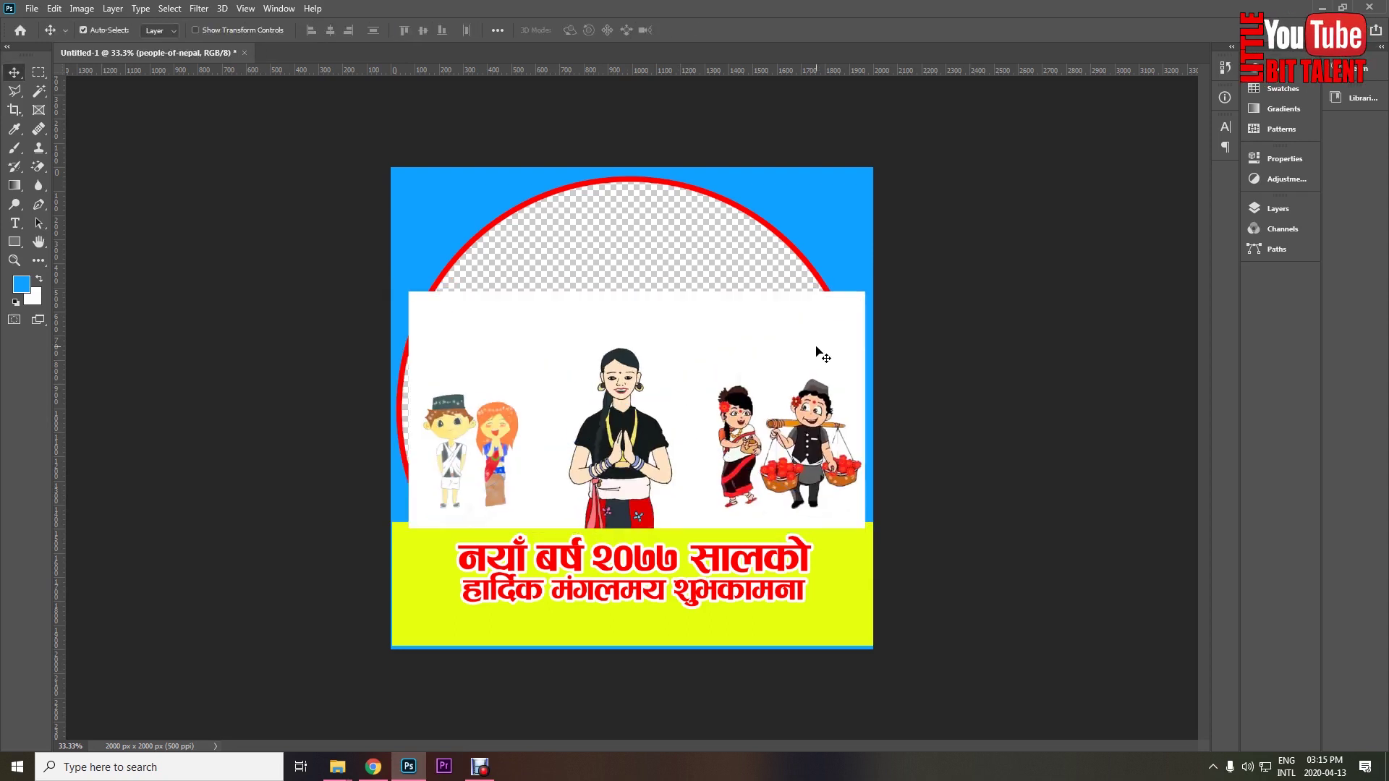
Rasterize the people-of-nepal layer.
{"action": "left_click", "coordinate": [1278, 210]}
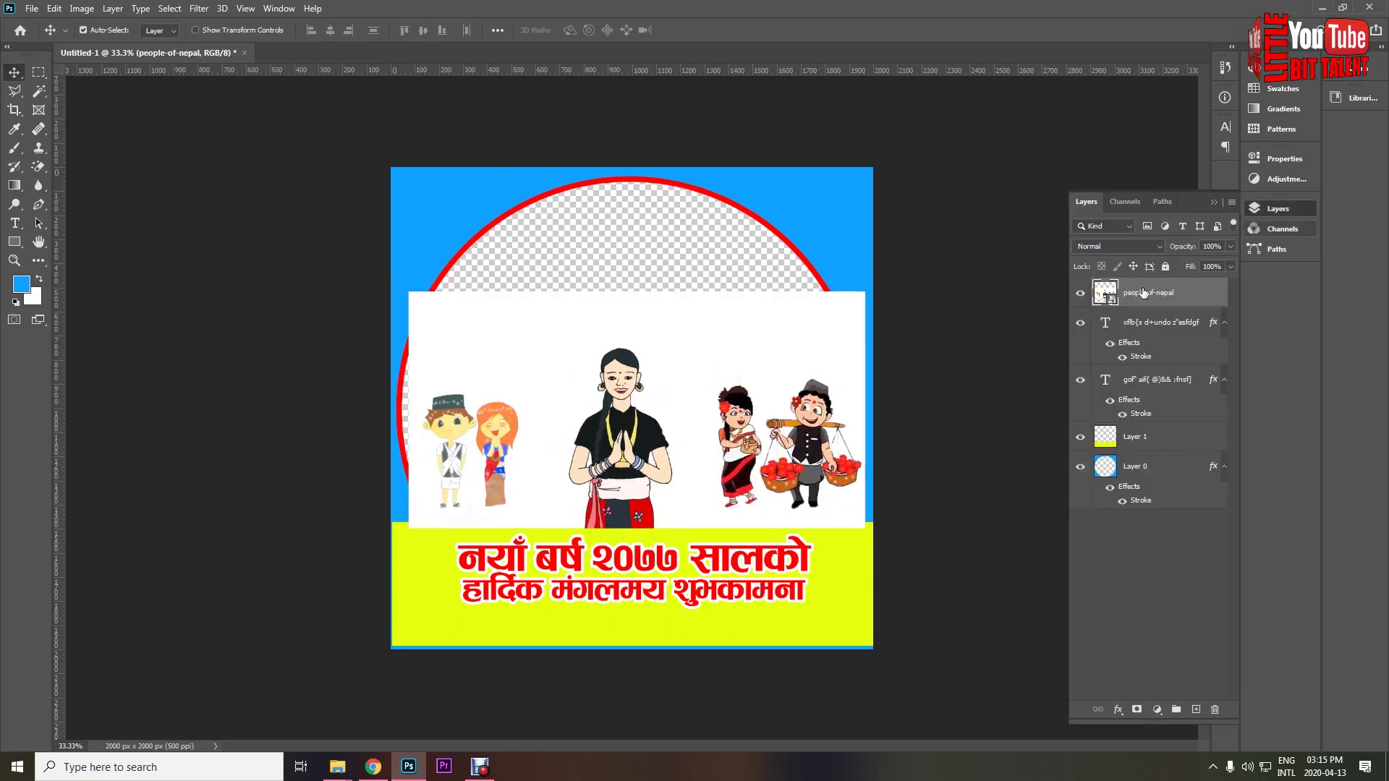
{"action": "right_click", "coordinate": [1157, 295]}
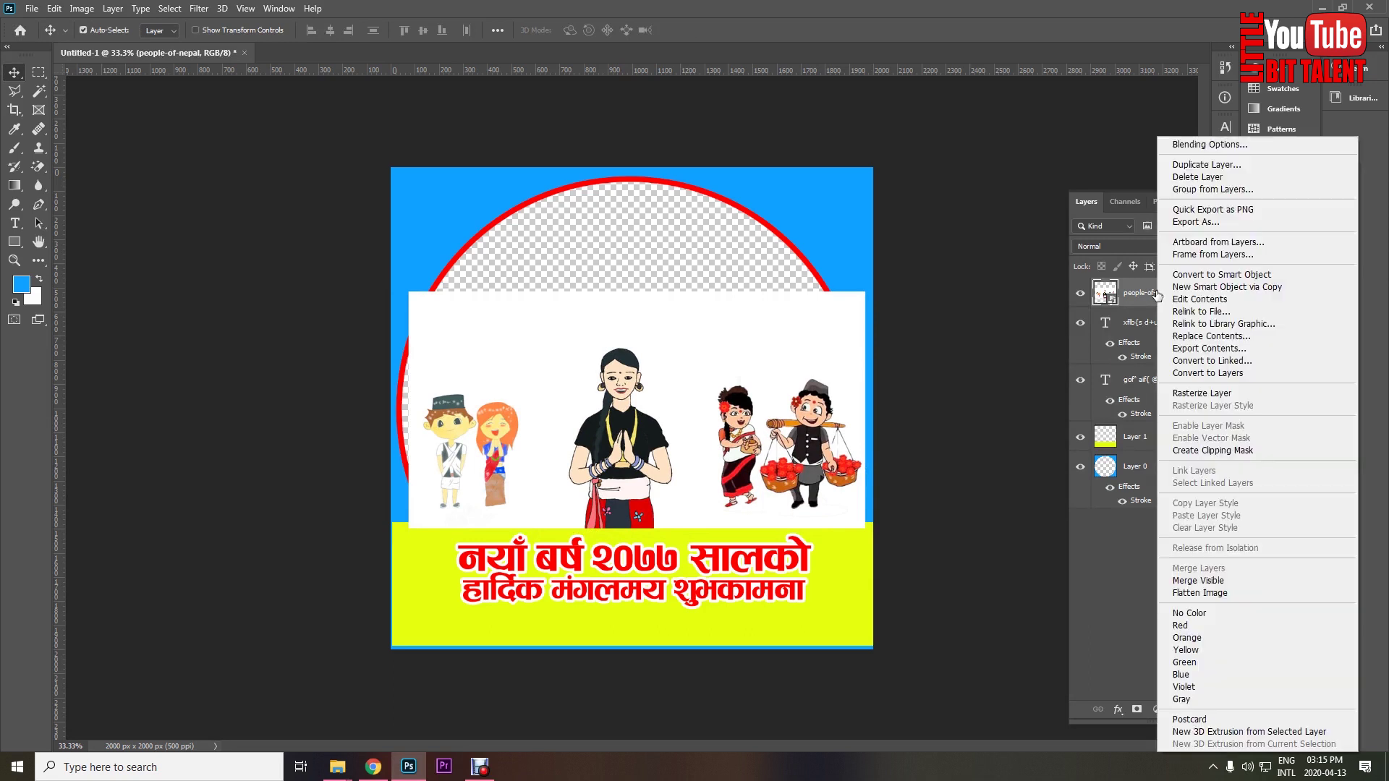
{"action": "left_click", "coordinate": [1219, 394]}
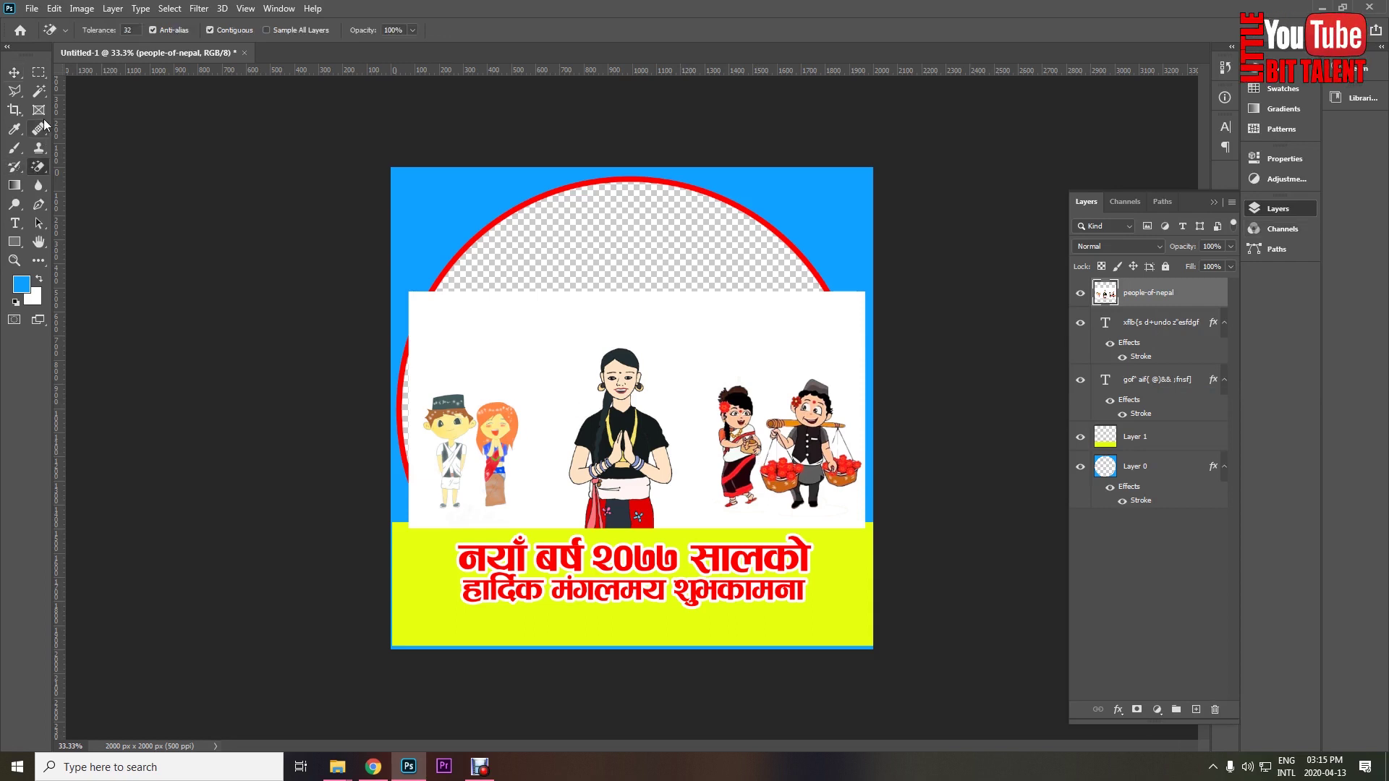
Delete the couples on both sides of the people-of-nepal image with rectangular selections, keeping only the woman in the middle.
{"action": "left_click", "coordinate": [38, 80]}
{"action": "left_click_drag", "start_coordinate": [676, 276], "coordinate": [876, 594]}
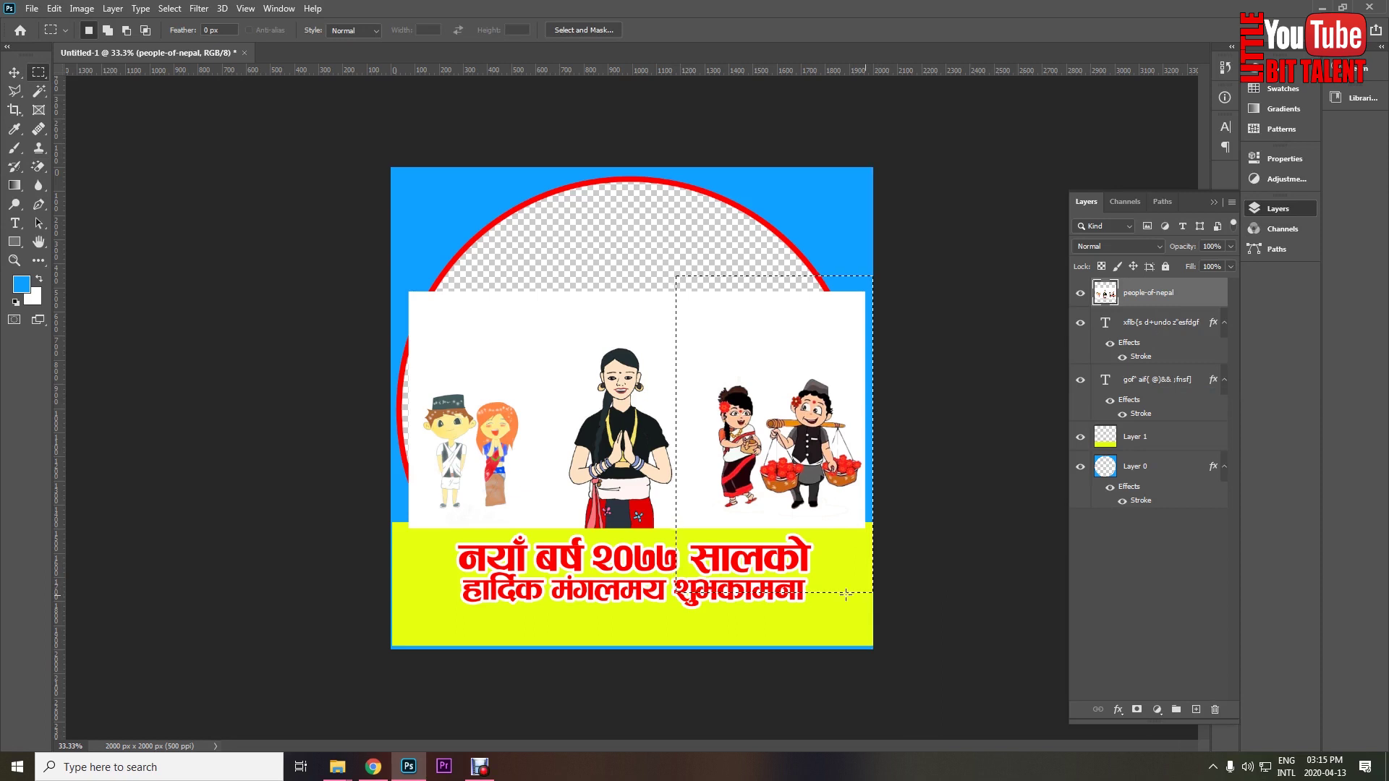
{"action": "key", "text": "Delete"}
{"action": "left_click_drag", "start_coordinate": [484, 396], "coordinate": [515, 440]}
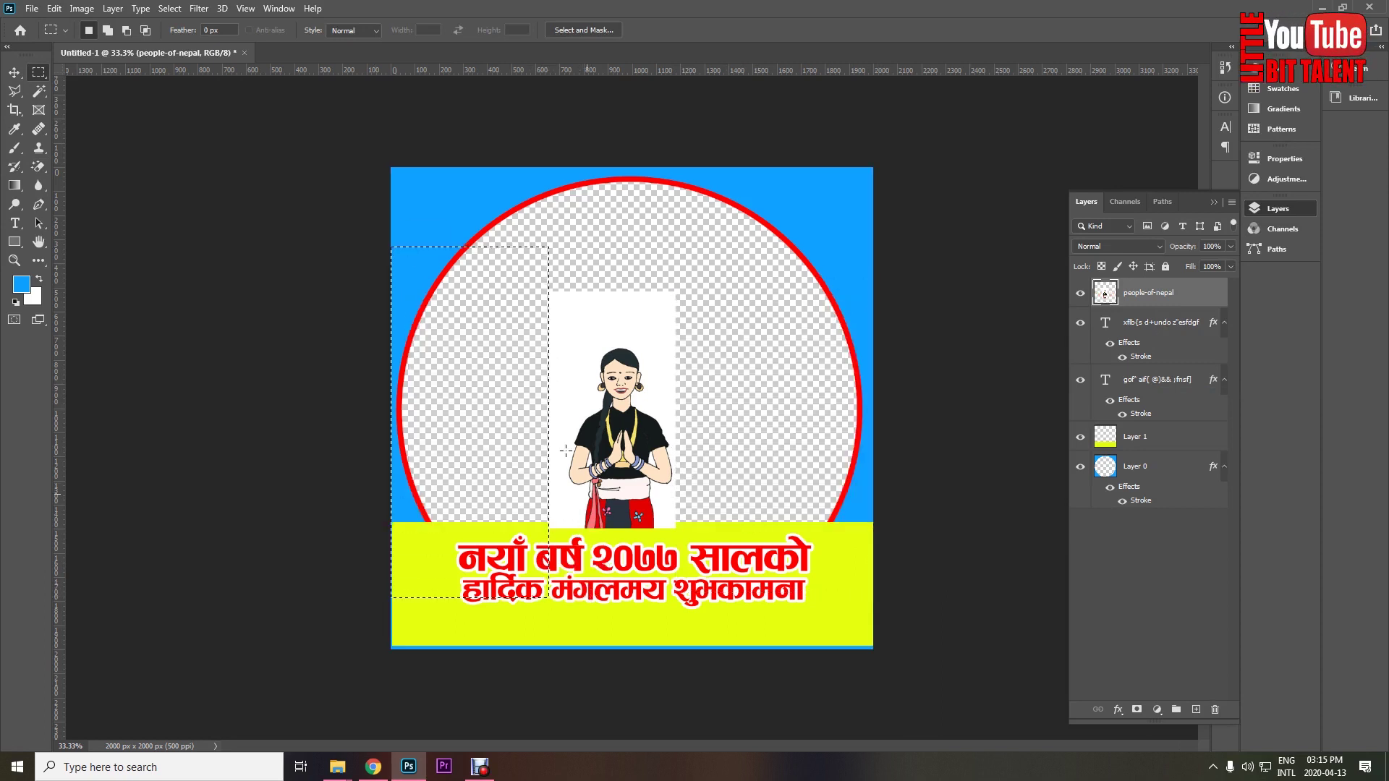
Erase the white background around the woman with the Magic Eraser and move her to the lower-left corner of the frame.
{"action": "left_click", "coordinate": [21, 88]}
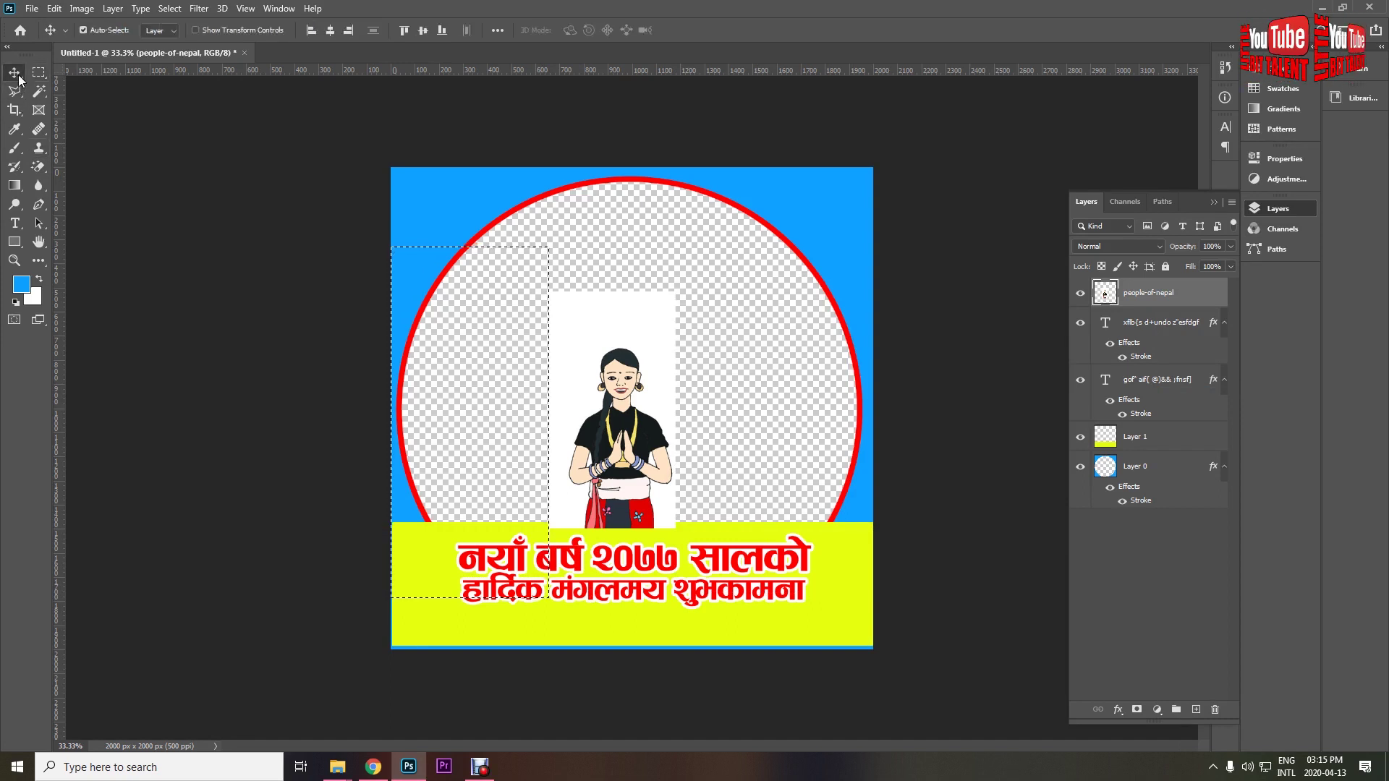
{"action": "left_click", "coordinate": [35, 75]}
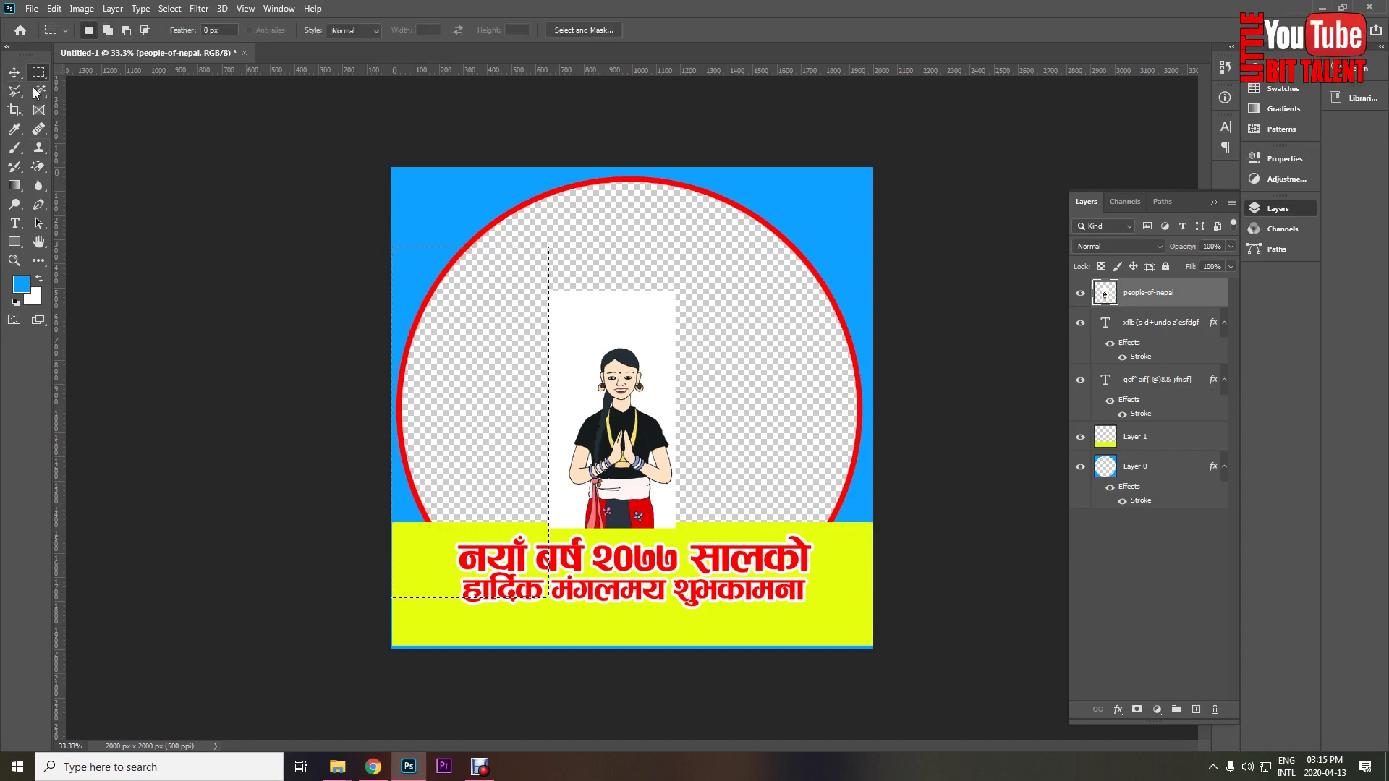
{"action": "left_click", "coordinate": [37, 172]}
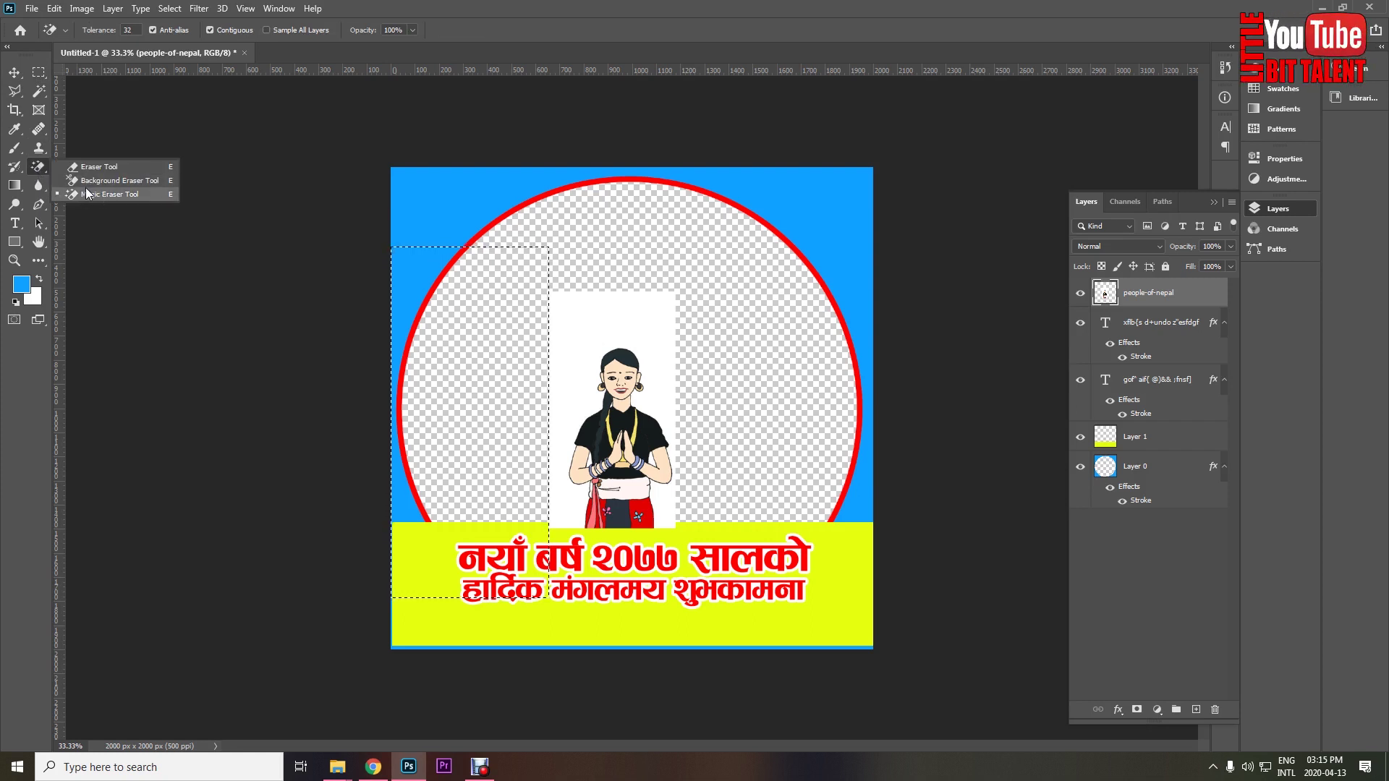
{"action": "left_click", "coordinate": [105, 193]}
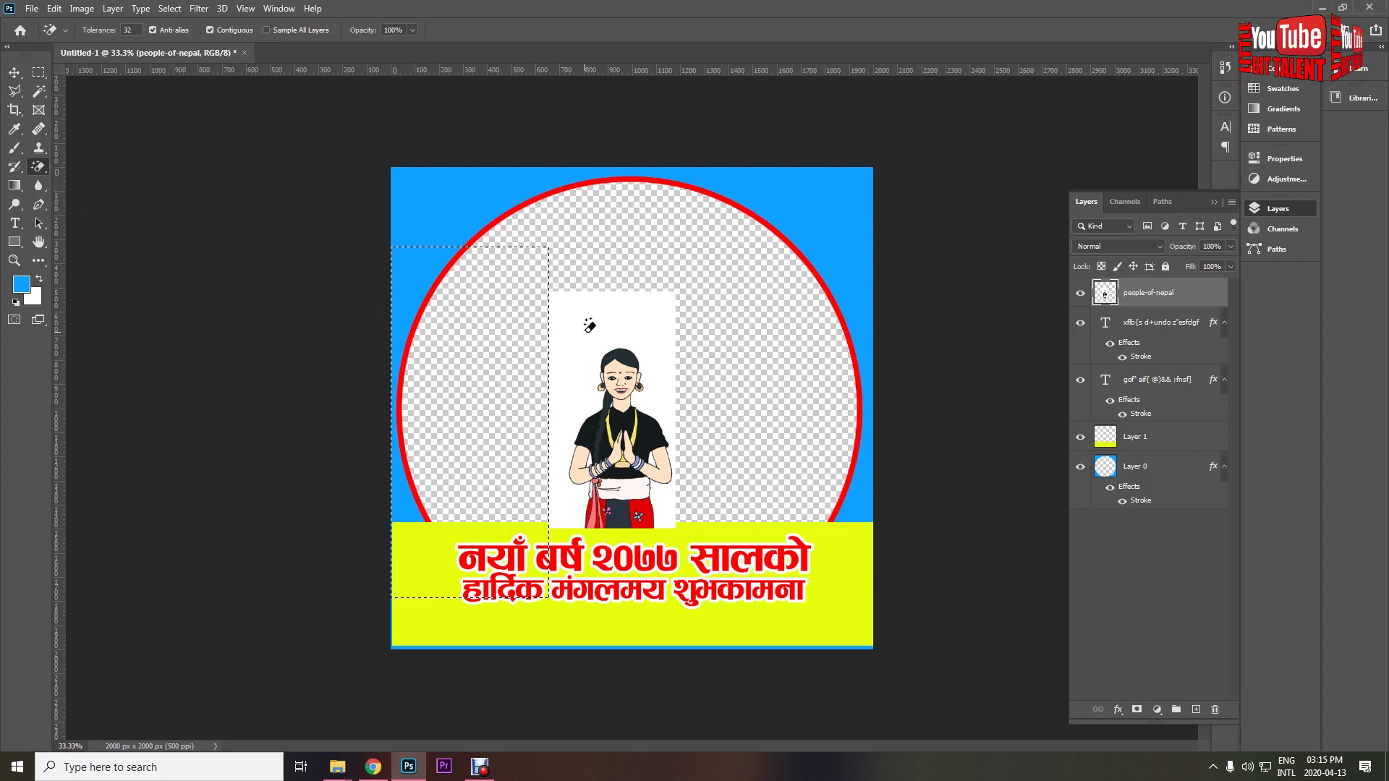
{"action": "left_click", "coordinate": [595, 320]}
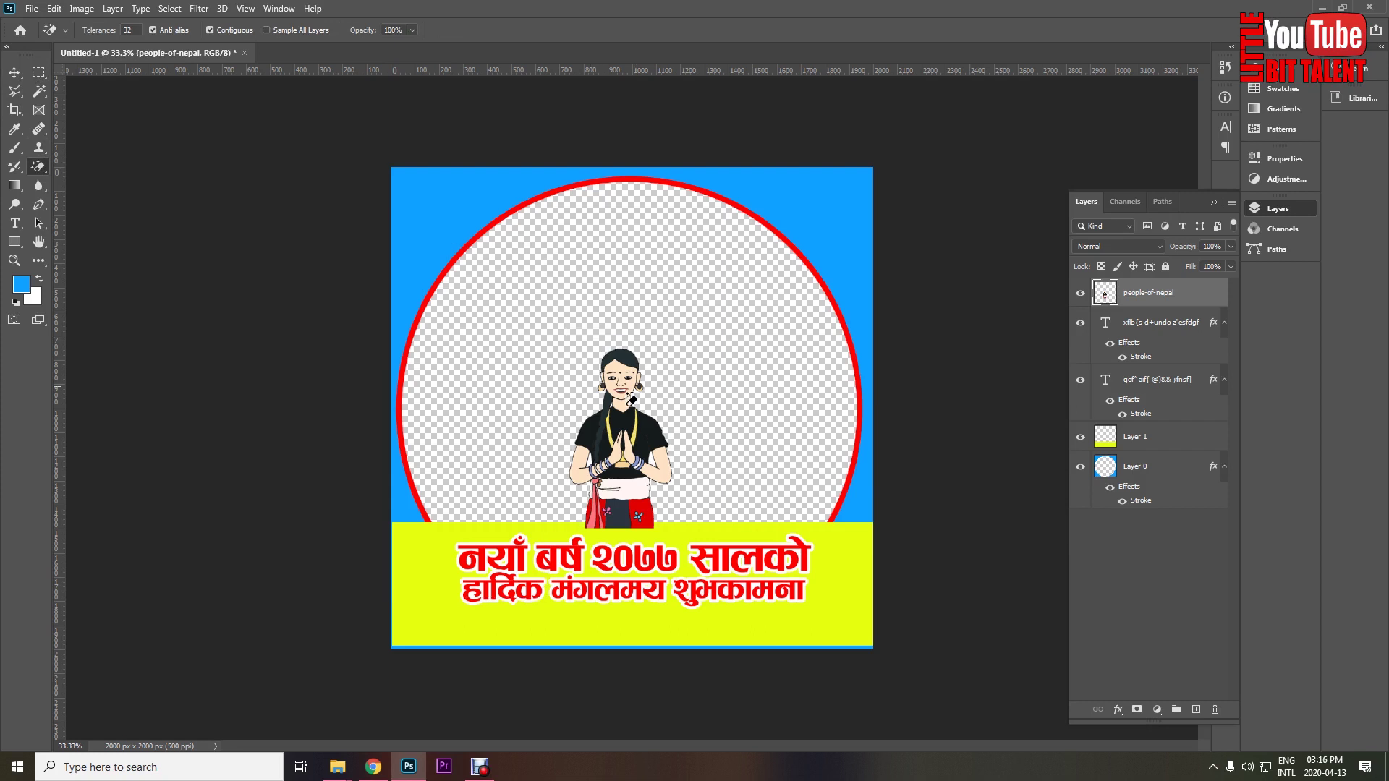
{"action": "left_click", "coordinate": [14, 73]}
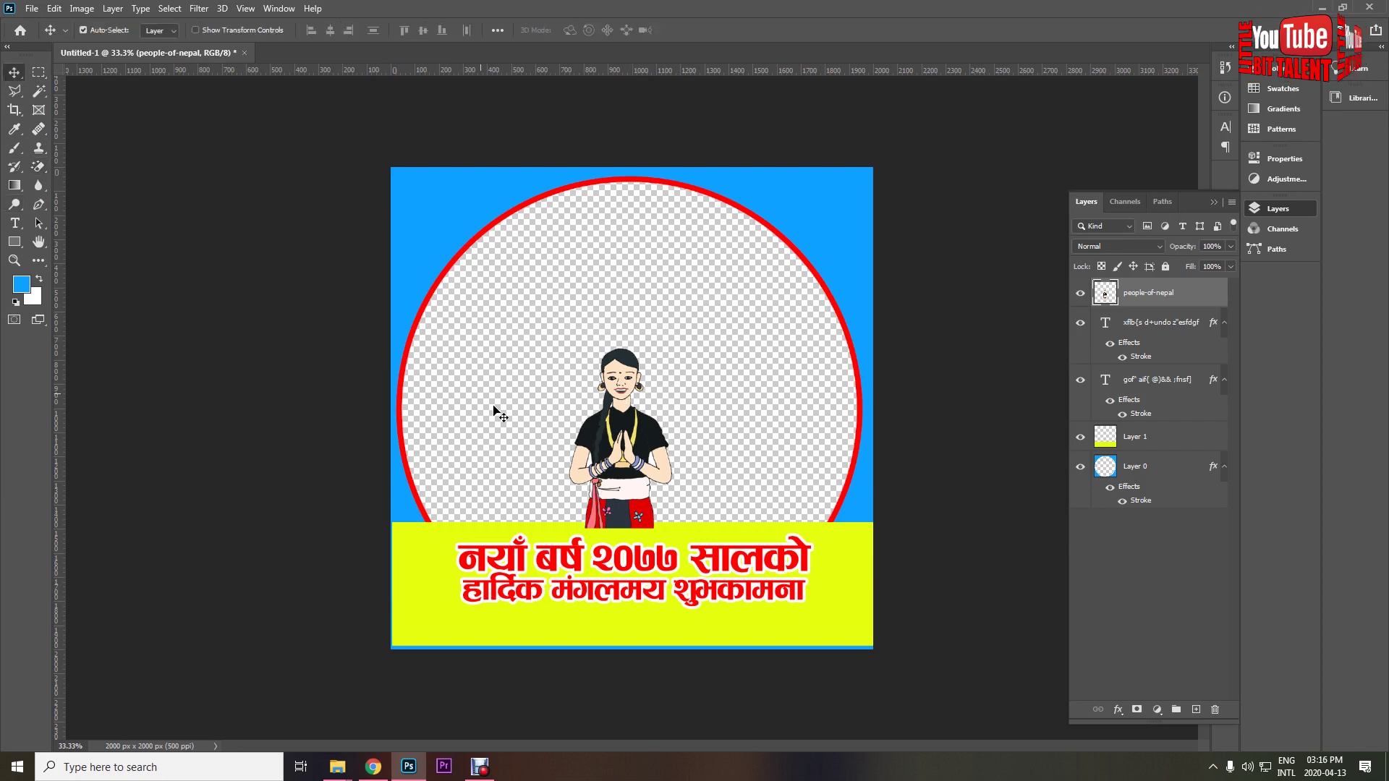
{"action": "left_click_drag", "start_coordinate": [635, 469], "coordinate": [446, 559]}
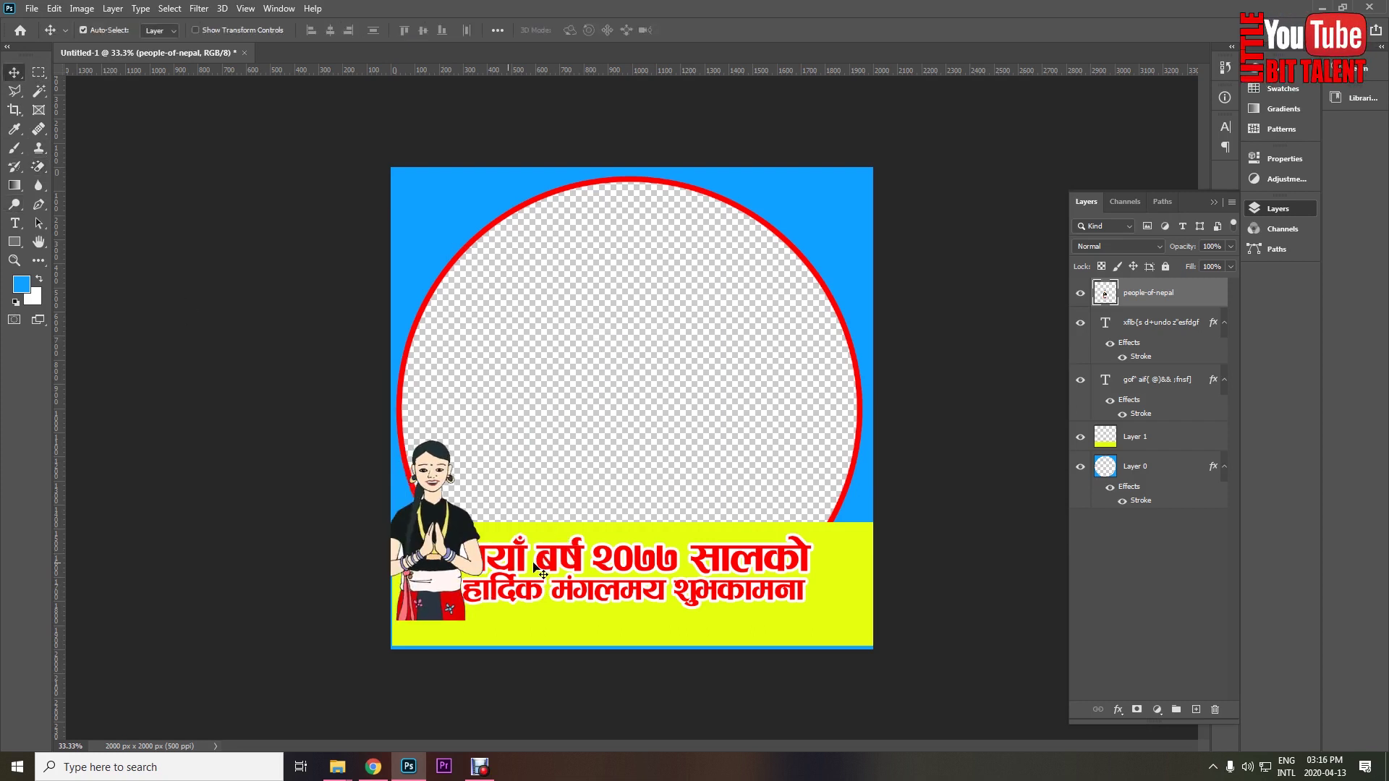
Place the purple Nepal Lipi tutorial image from the Fb video folder into the design, scaled down slightly.
{"action": "key", "text": "alt+Tab"}
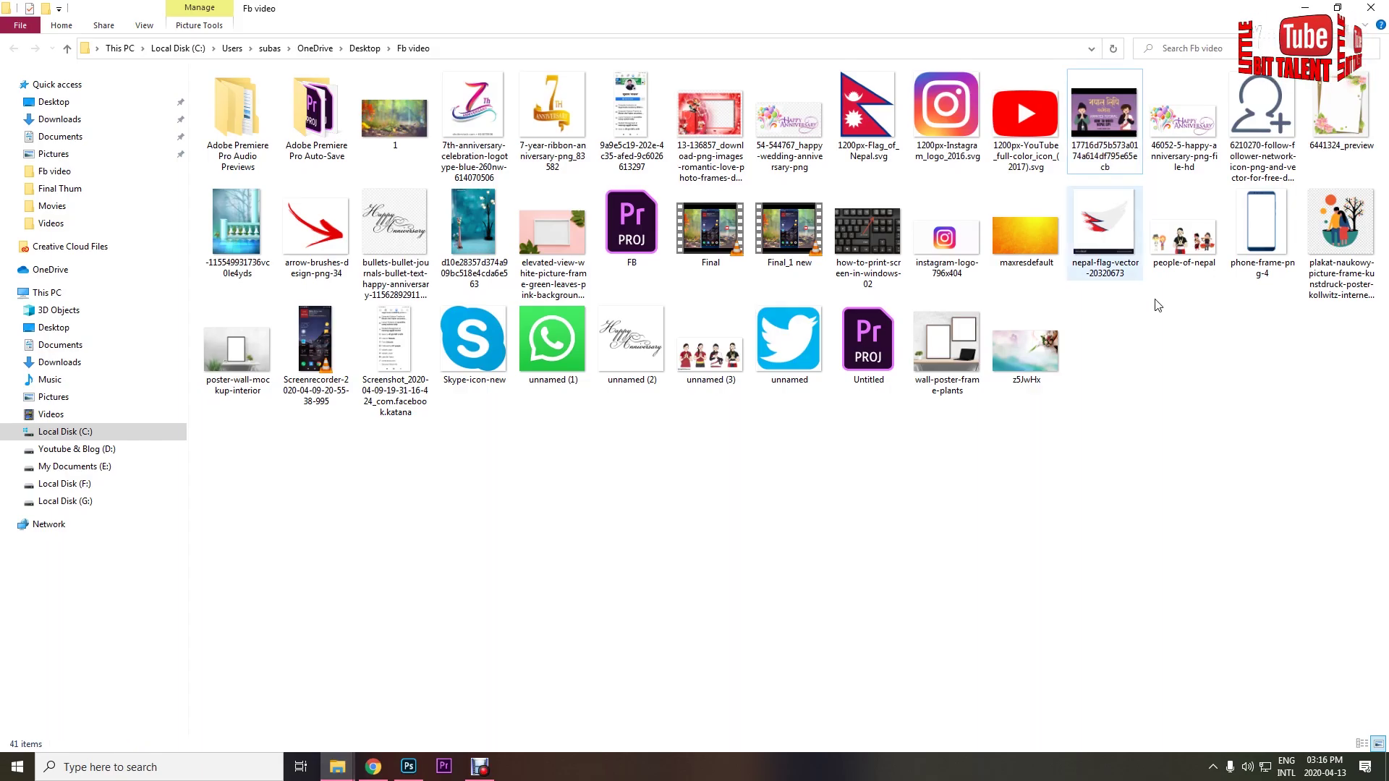
{"action": "left_click_drag", "start_coordinate": [1096, 129], "coordinate": [682, 440]}
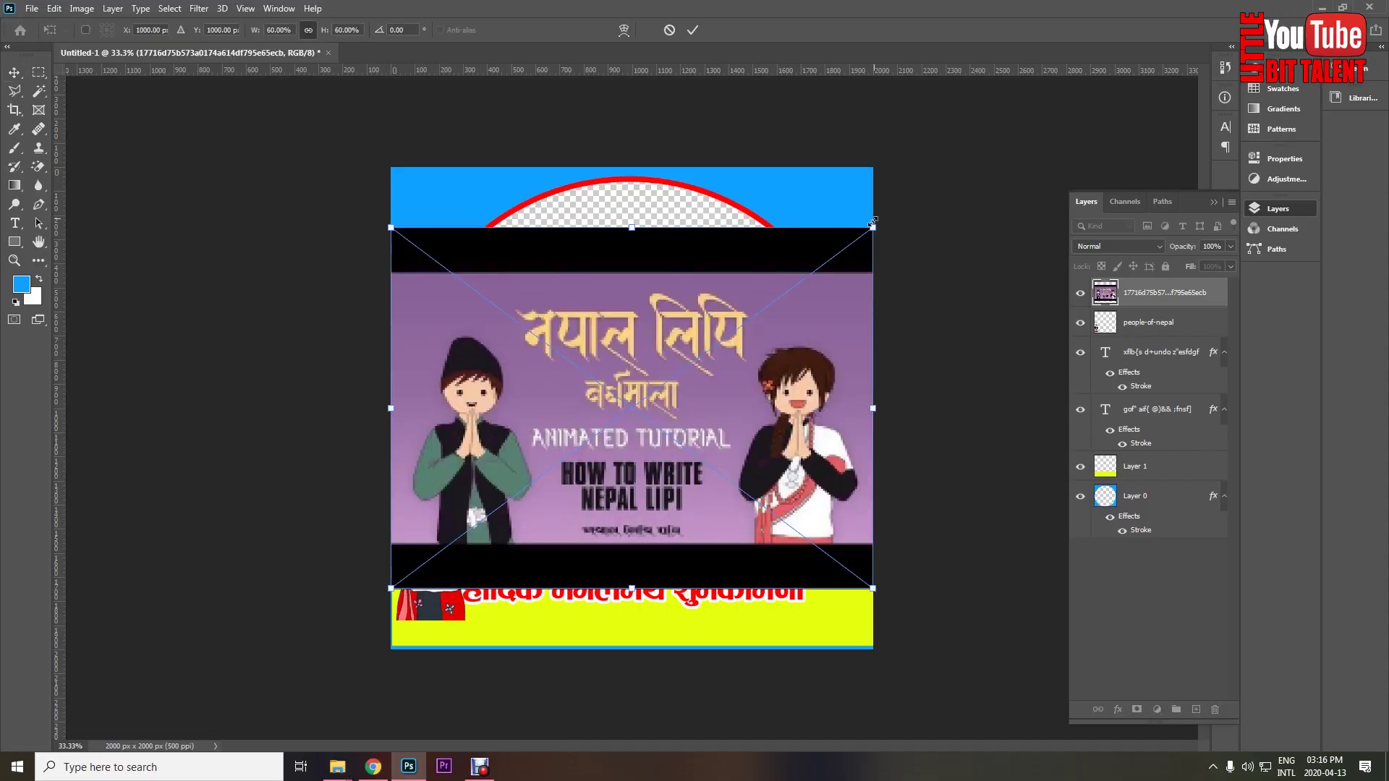
{"action": "left_click_drag", "start_coordinate": [873, 218], "coordinate": [828, 264]}
{"action": "left_click_drag", "start_coordinate": [743, 422], "coordinate": [766, 381]}
{"action": "key", "text": "Return"}
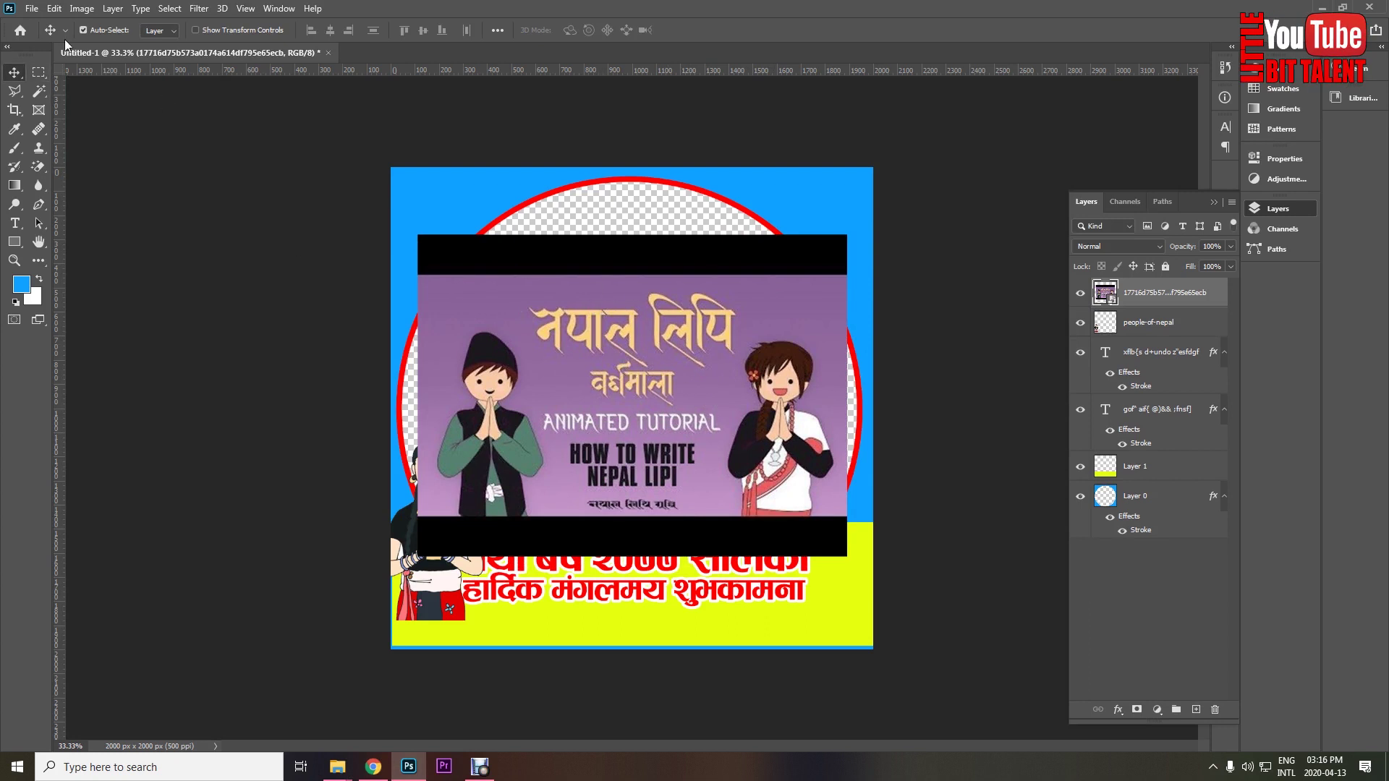
Try to delete the right part of the placed tutorial image with a rectangular selection and clear the selection.
{"action": "left_click", "coordinate": [42, 72]}
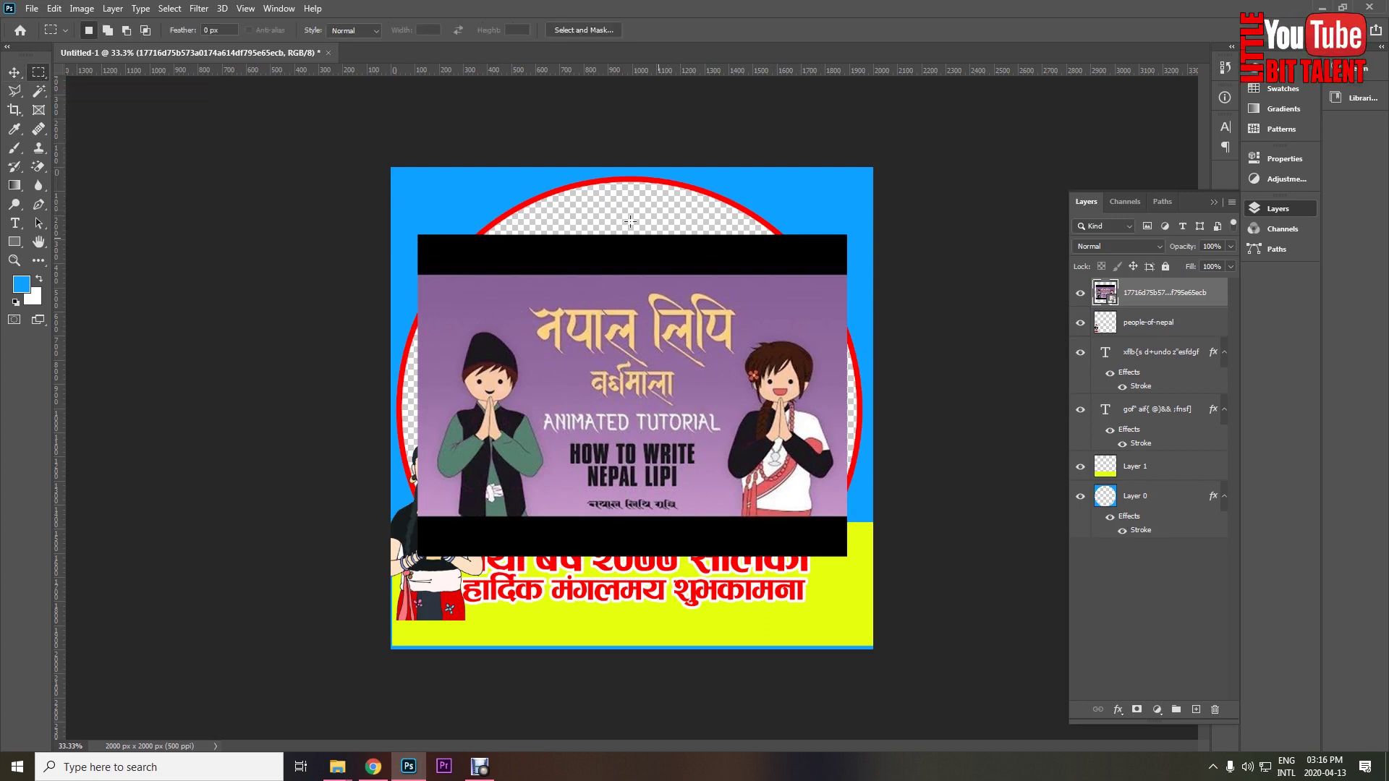
{"action": "left_click_drag", "start_coordinate": [586, 188], "coordinate": [897, 616]}
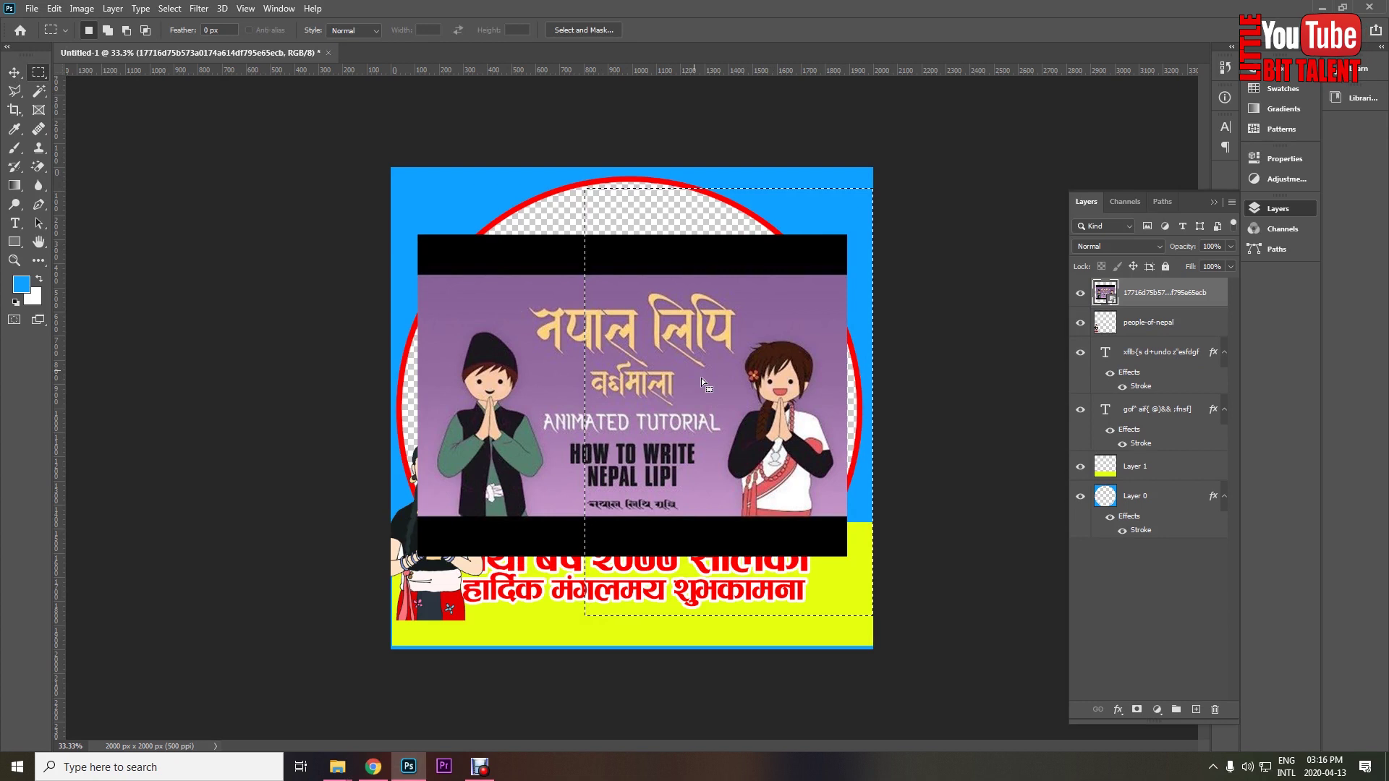
{"action": "key", "text": "Delete"}
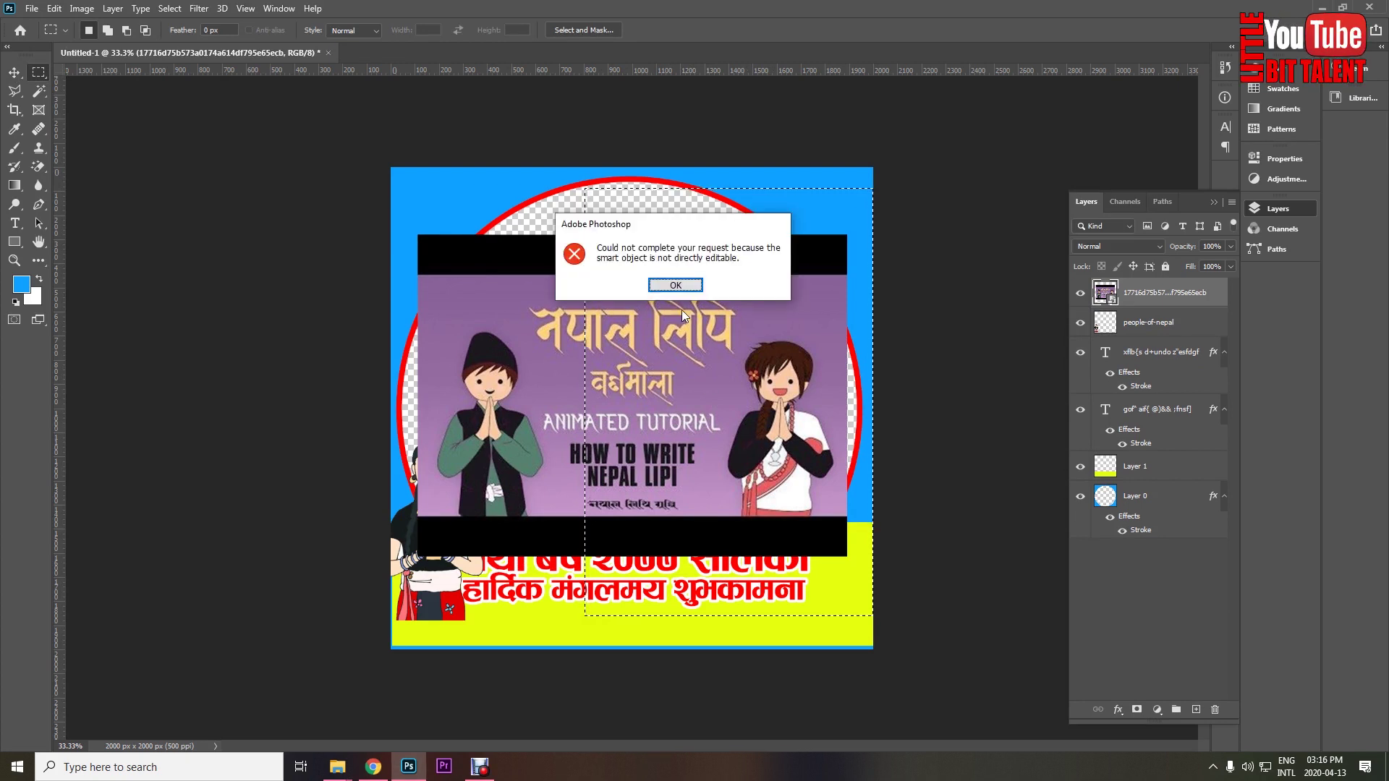
{"action": "left_click", "coordinate": [674, 287]}
{"action": "key", "text": "Delete"}
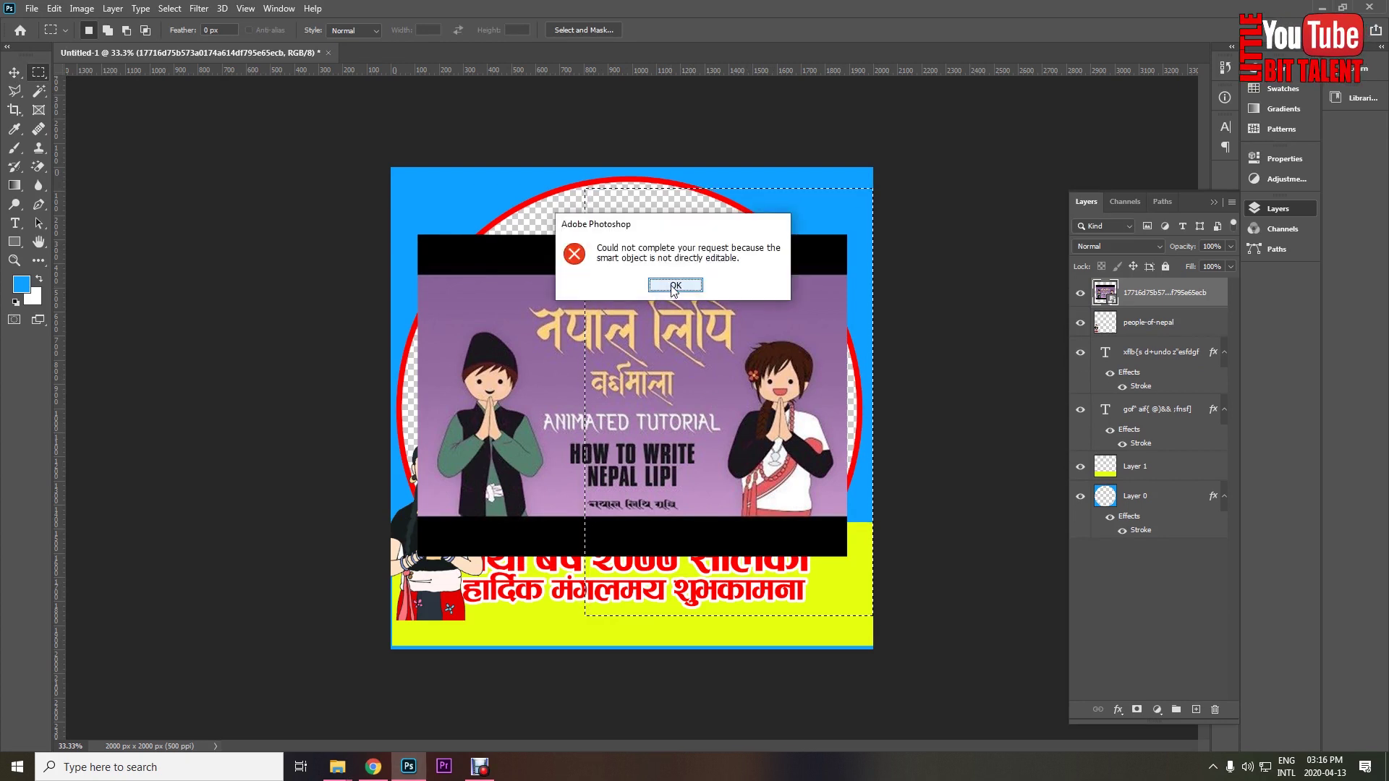
{"action": "left_click", "coordinate": [674, 286]}
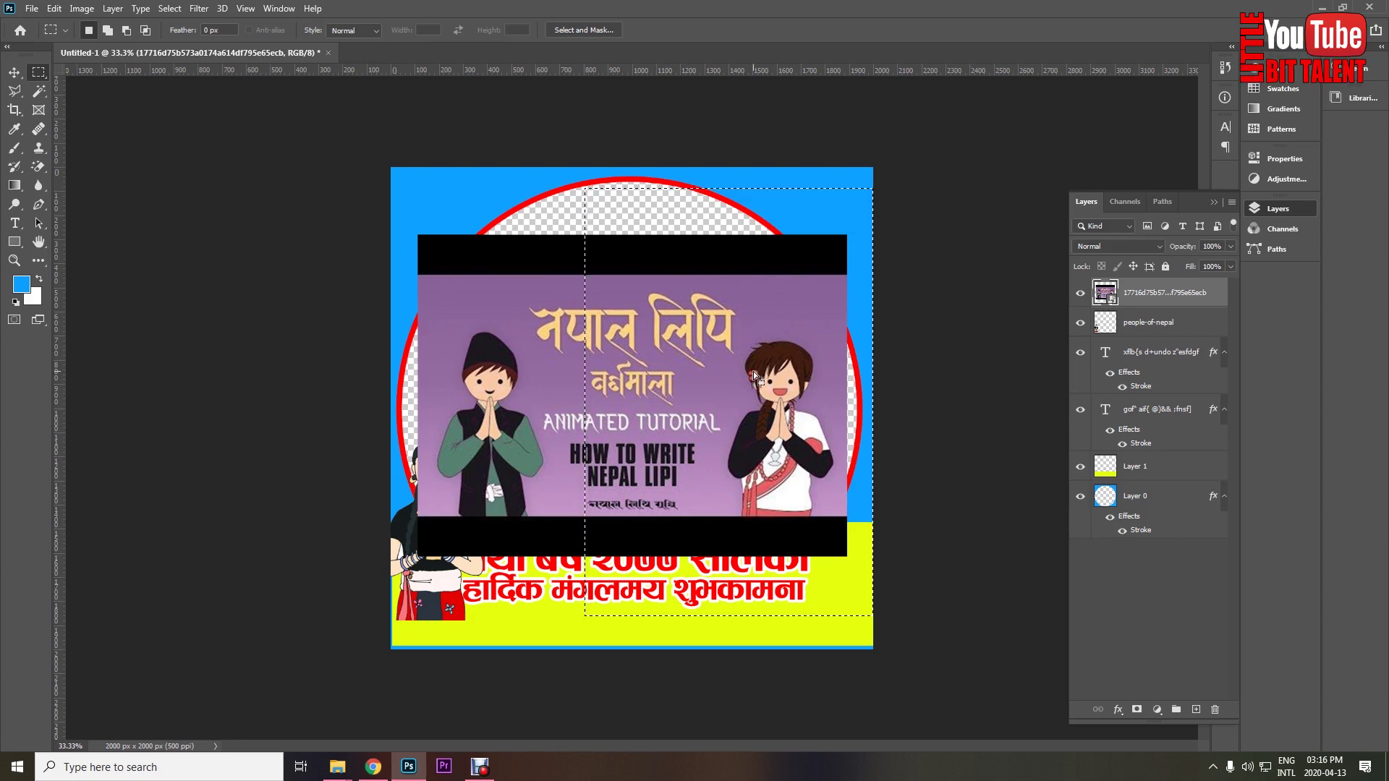
{"action": "key", "text": "ctrl+d"}
Rasterize the placed tutorial image's smart object by applying the Eraser tool to it.
{"action": "key", "text": "e"}
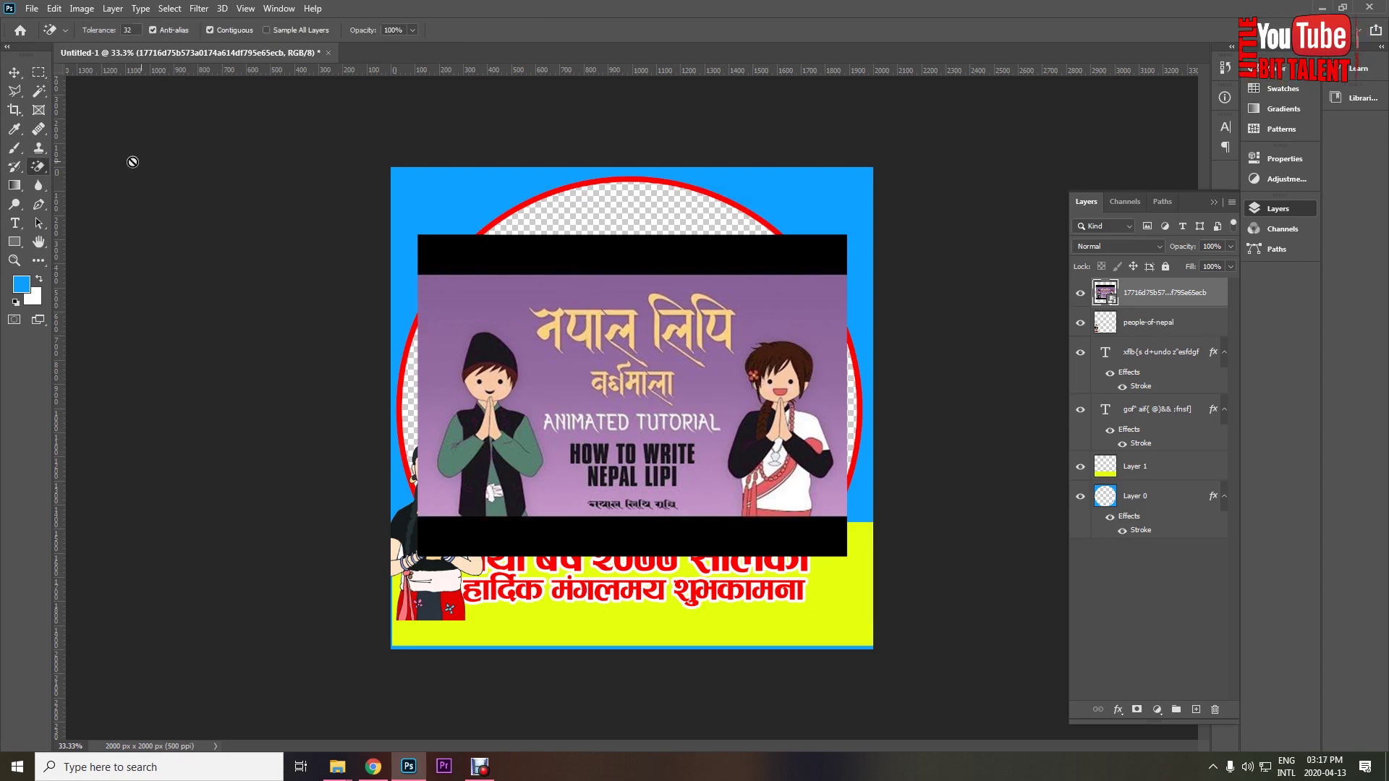
{"action": "right_click", "coordinate": [40, 171]}
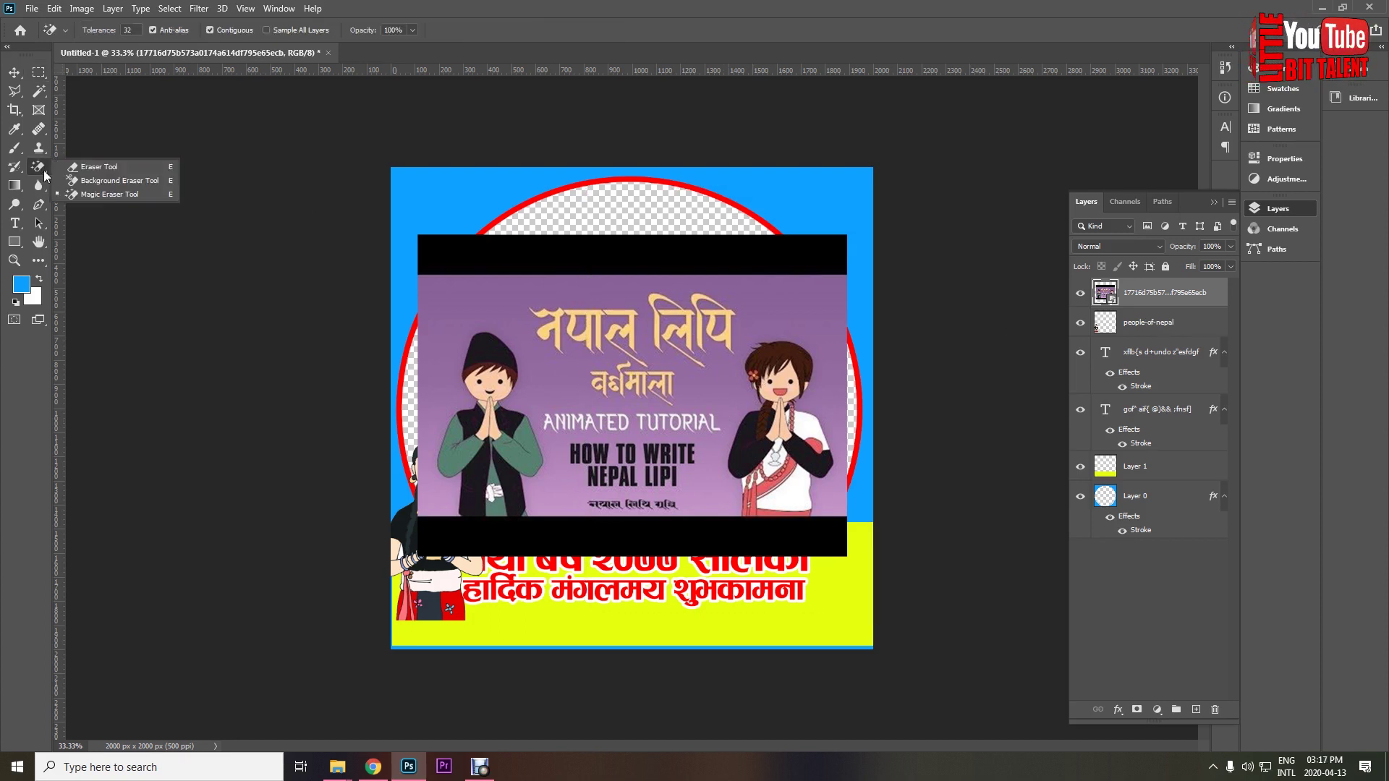
{"action": "left_click", "coordinate": [110, 167]}
{"action": "left_click", "coordinate": [657, 316]}
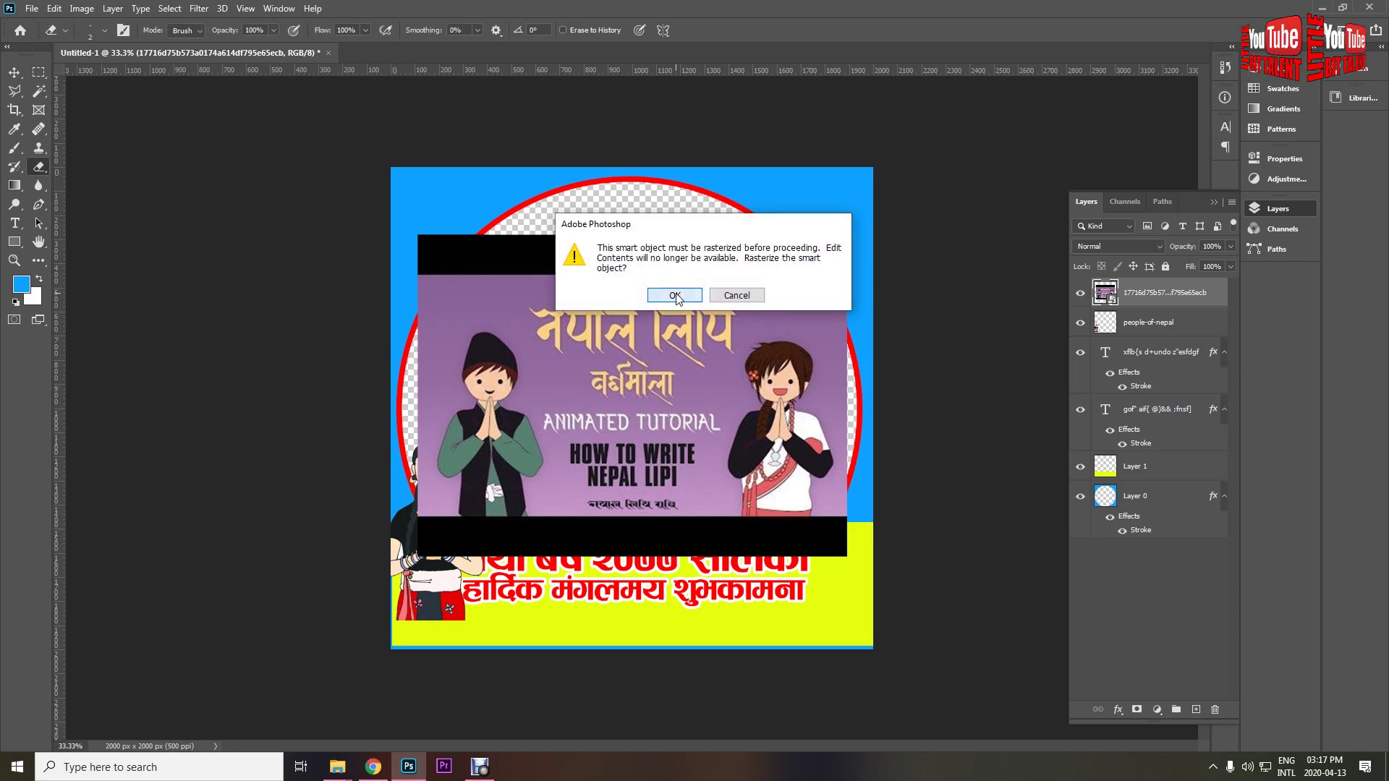
{"action": "left_click", "coordinate": [674, 295]}
{"action": "right_click", "coordinate": [1148, 293]}
{"action": "left_click", "coordinate": [1133, 309]}
{"action": "right_click", "coordinate": [1133, 308]}
{"action": "left_click", "coordinate": [131, 165]}
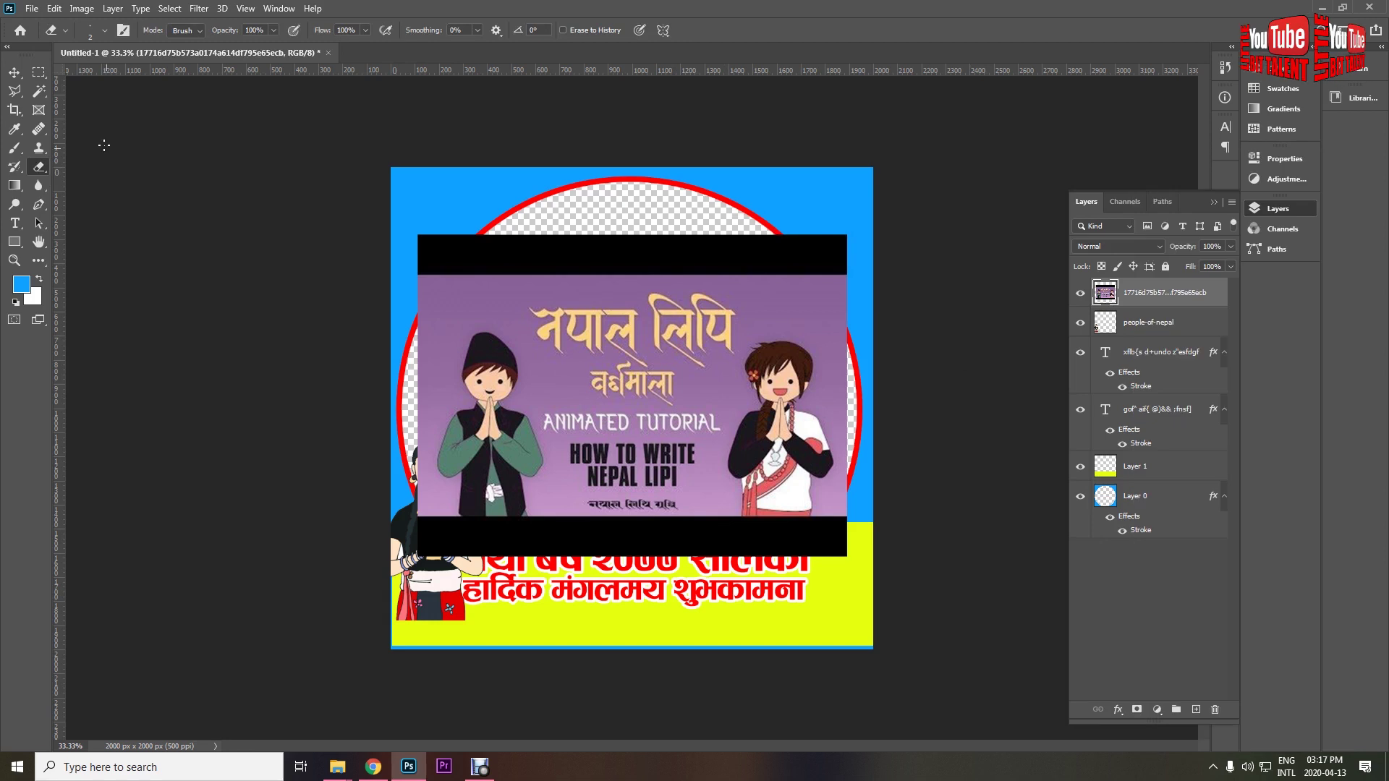
Cut the tutorial image down to the greeting man using rectangular selections and erase his purple background with the Magic Eraser.
{"action": "left_click", "coordinate": [39, 73]}
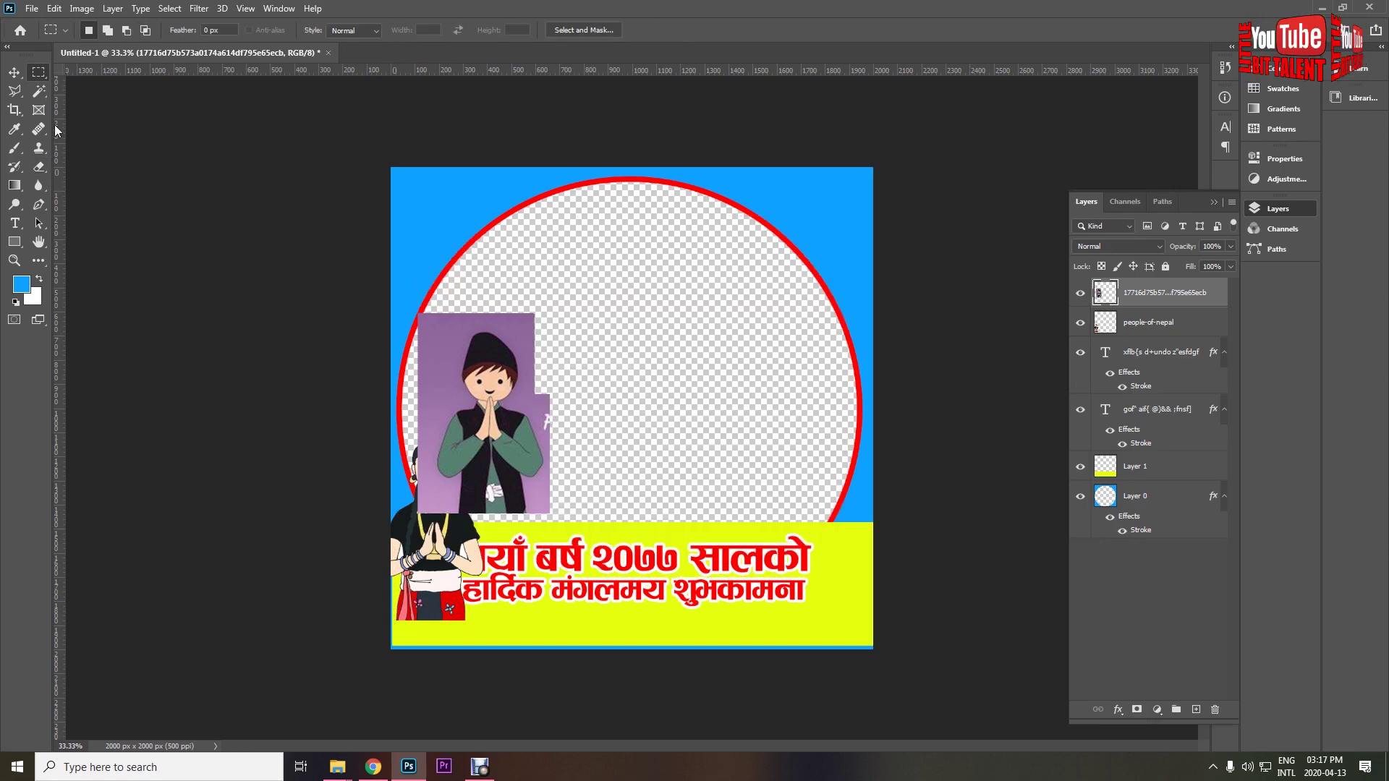
{"action": "right_click", "coordinate": [40, 165]}
{"action": "left_click", "coordinate": [106, 194]}
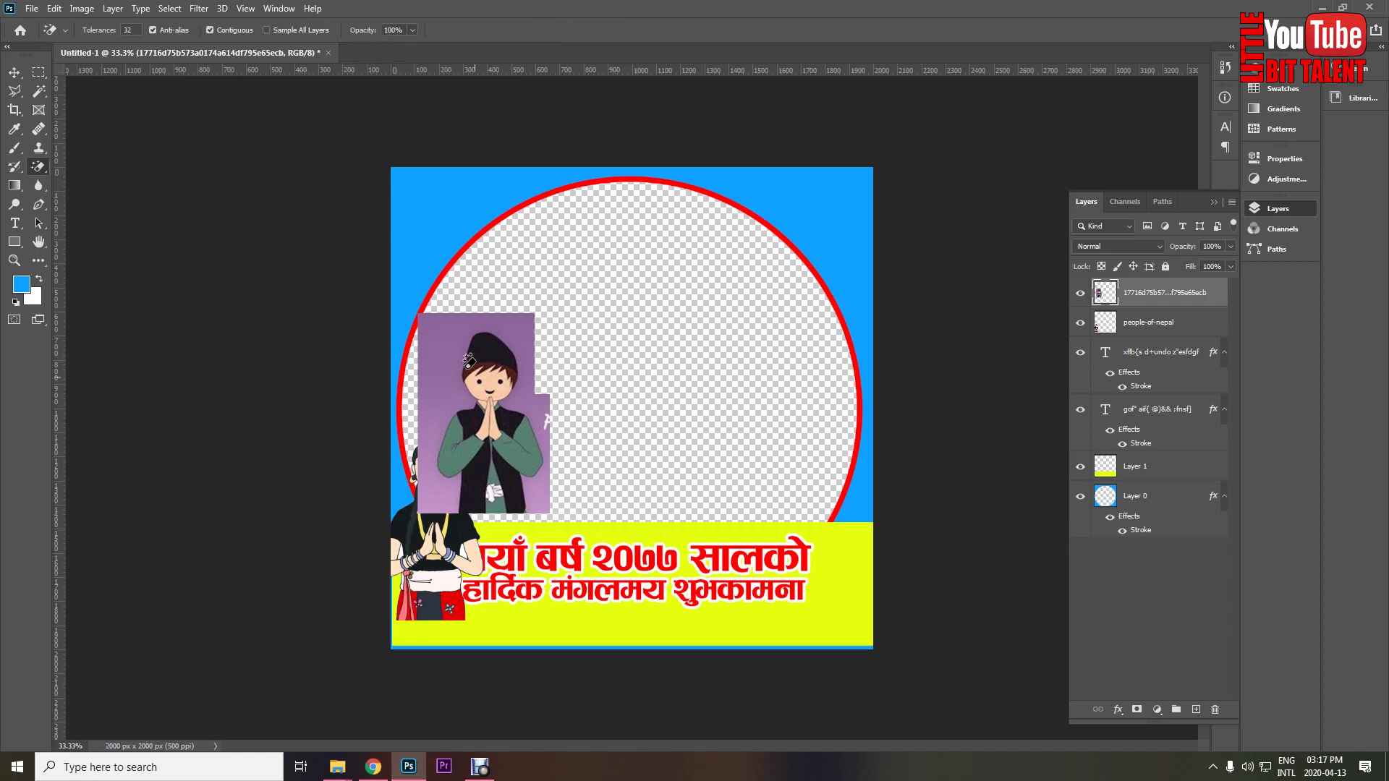
{"action": "left_click", "coordinate": [439, 335]}
{"action": "left_click", "coordinate": [547, 499]}
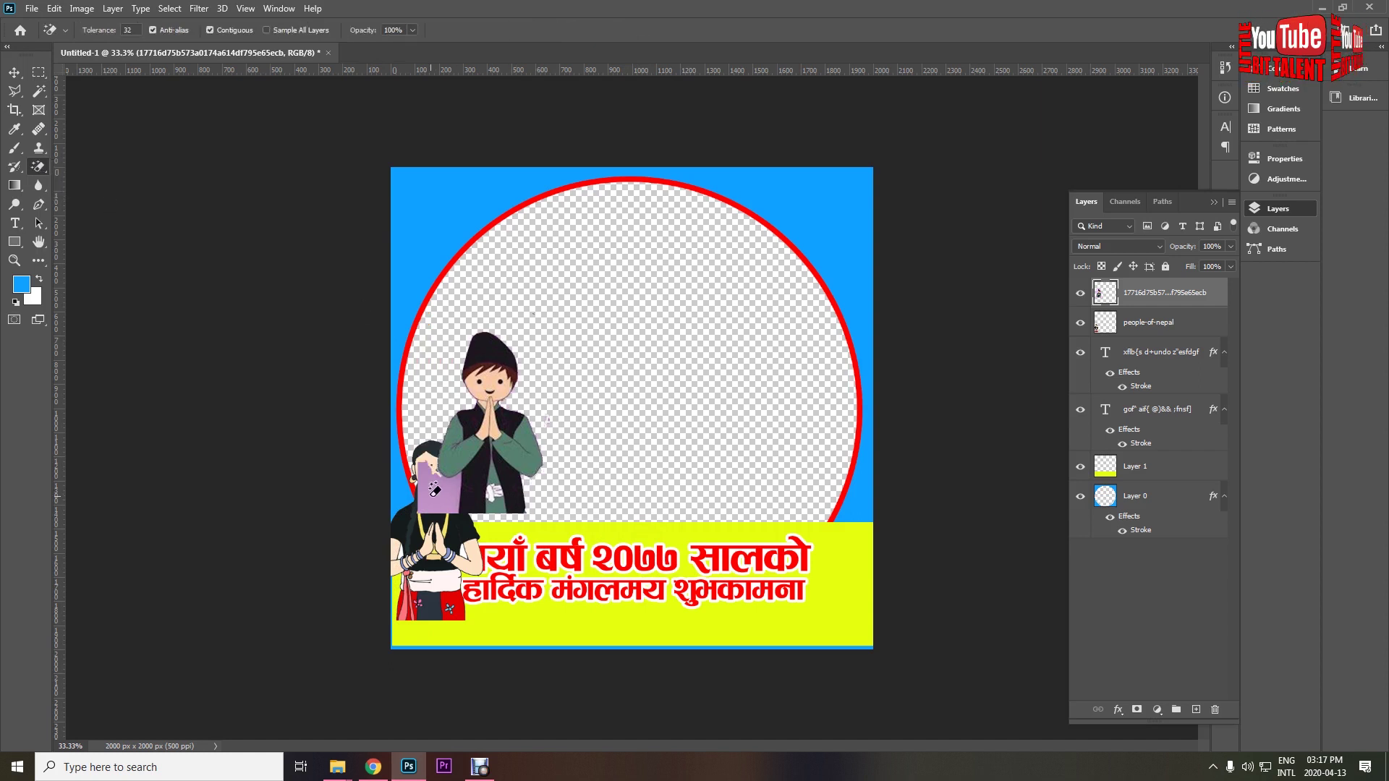
{"action": "left_click", "coordinate": [448, 496]}
Clear the leftover specks around the man with rectangular selections and remove the selection.
{"action": "key", "text": "m"}
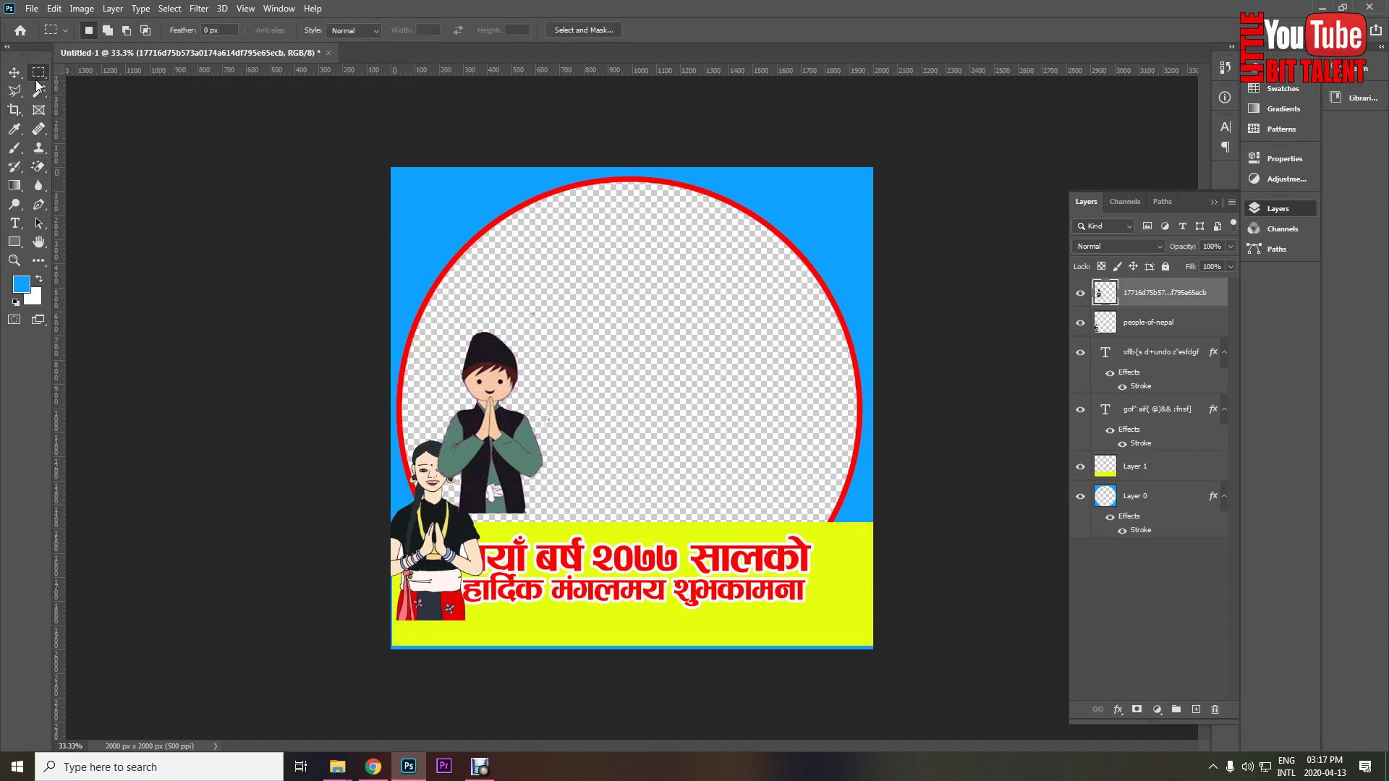
{"action": "left_click_drag", "start_coordinate": [539, 401], "coordinate": [641, 468]}
{"action": "left_click_drag", "start_coordinate": [487, 291], "coordinate": [575, 298]}
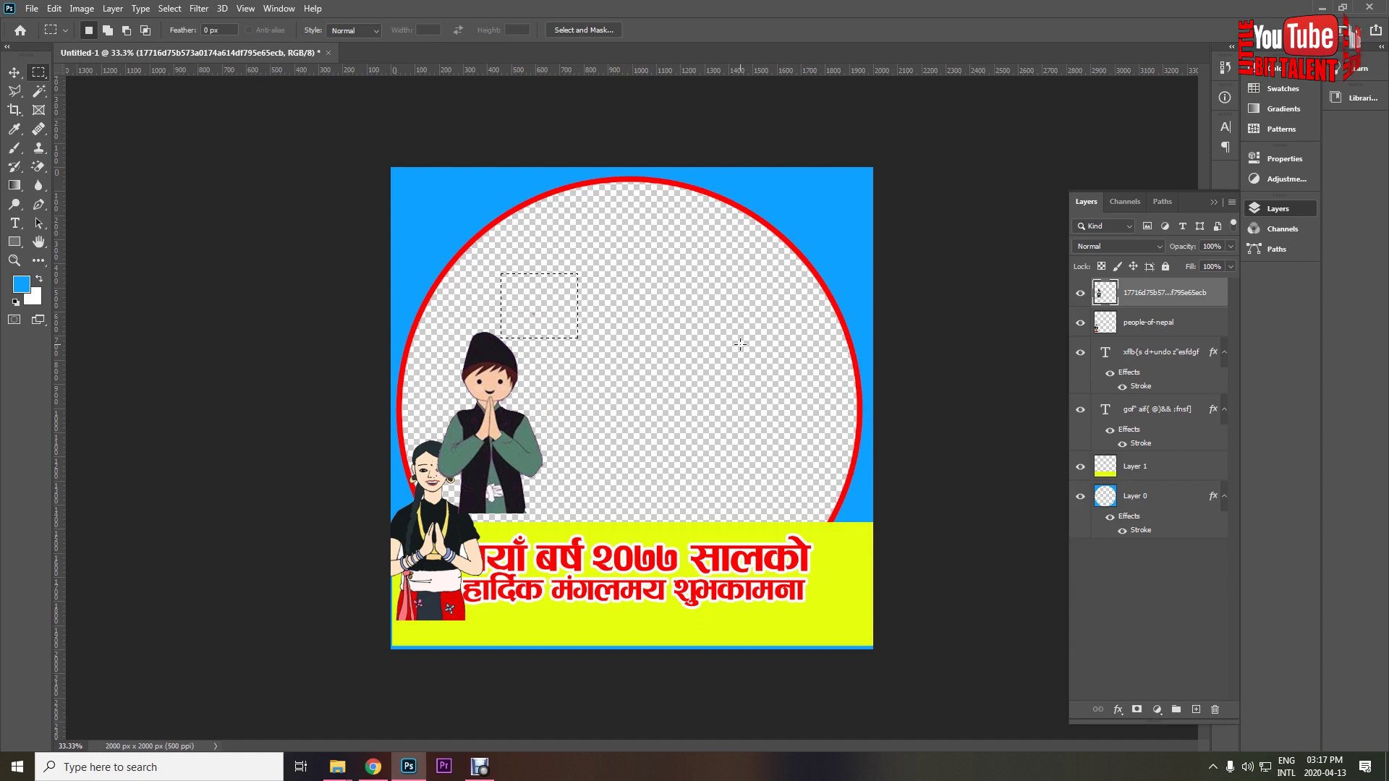
{"action": "key", "text": "v"}
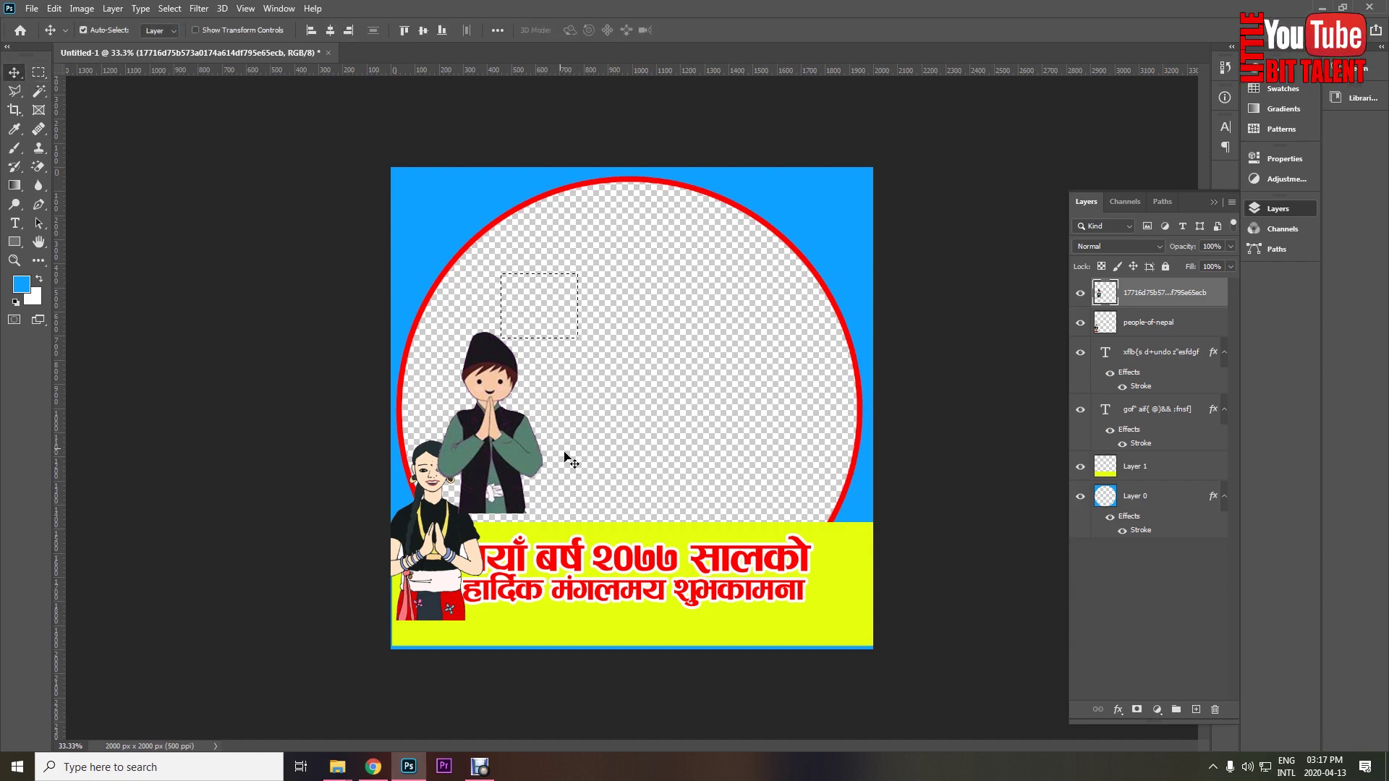
{"action": "key", "text": "ctrl+d"}
Move the man to the right side of the circle and the woman to the left side, both just above the banner.
{"action": "left_click_drag", "start_coordinate": [512, 441], "coordinate": [796, 427]}
{"action": "left_click", "coordinate": [427, 537]}
{"action": "left_click_drag", "start_coordinate": [467, 452], "coordinate": [510, 365]}
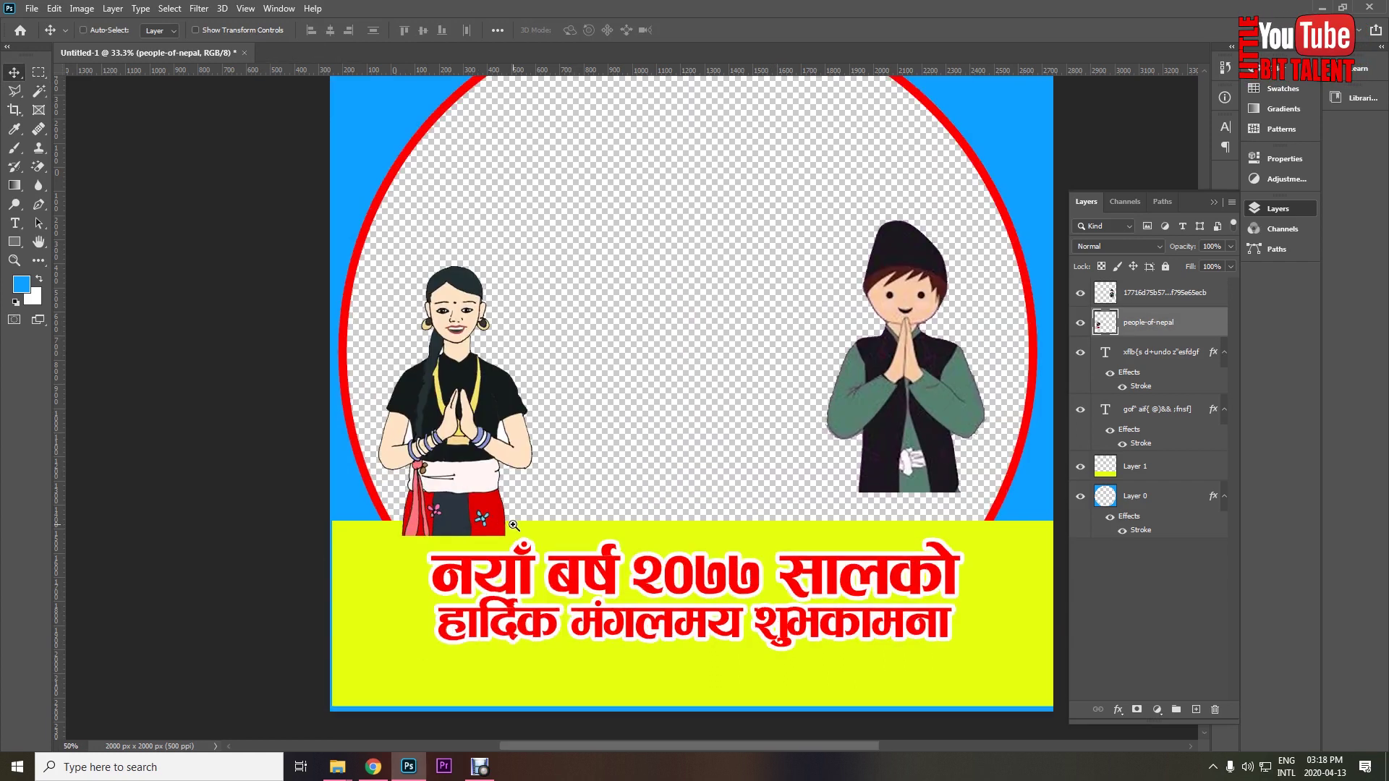
{"action": "left_click_drag", "start_coordinate": [494, 503], "coordinate": [494, 472]}
{"action": "scroll", "coordinate": [615, 594], "scroll_direction": "up", "scroll_amount": 1}
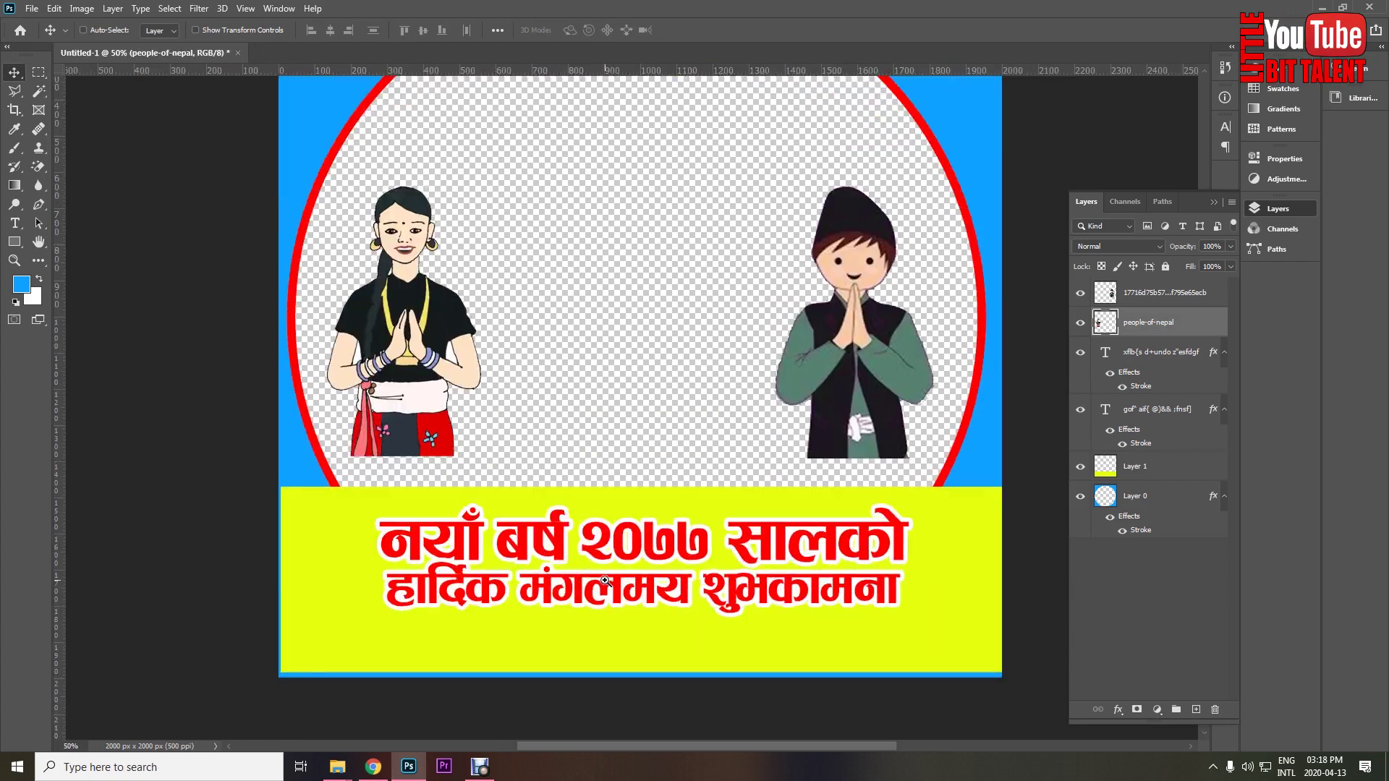
Scale down both greeting text lines and both figures so the text fits between the figures on the yellow banner.
{"action": "left_click", "coordinate": [576, 539]}
{"action": "key", "text": "t"}
{"action": "key", "text": "Escape"}
{"action": "key", "text": "v"}
{"action": "left_click", "coordinate": [608, 598]}
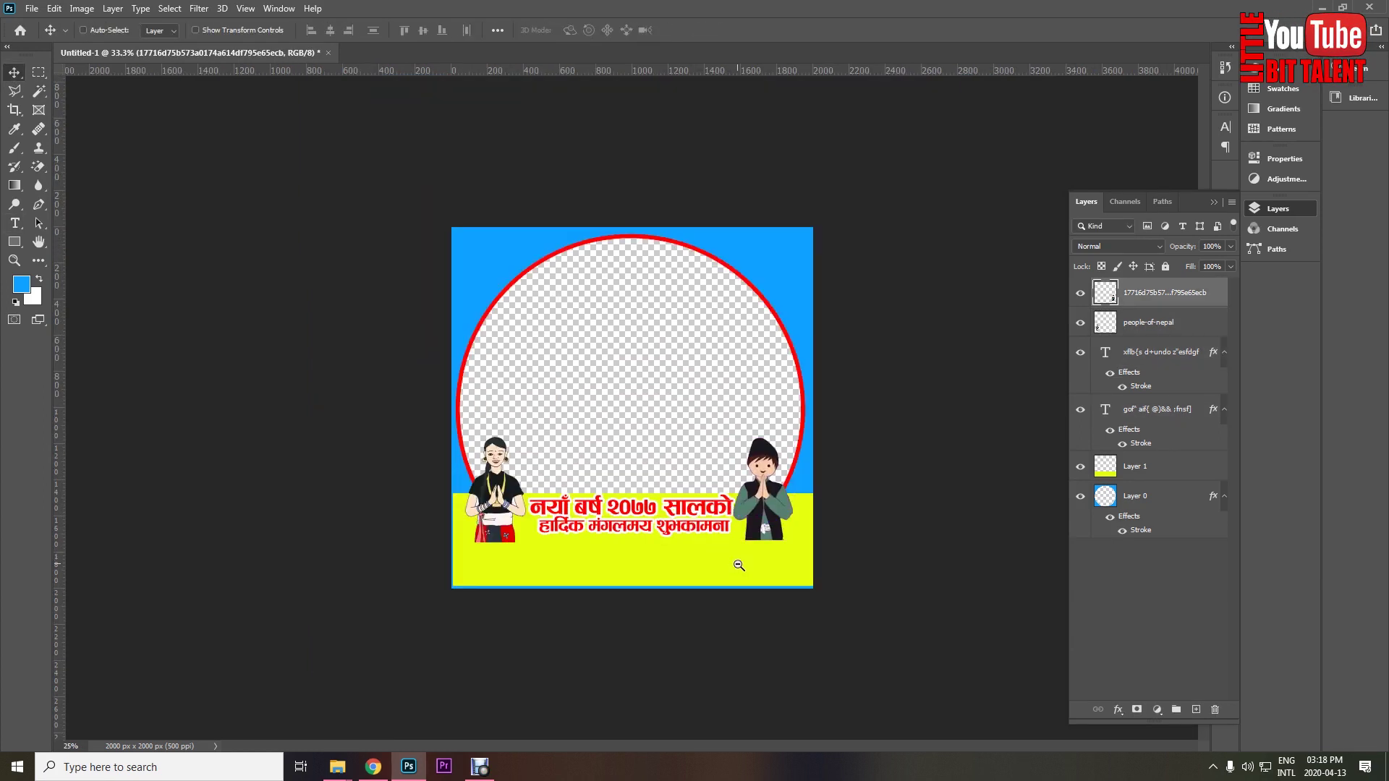
Lower both figures on the yellow banner and shift the second greeting line slightly down.
{"action": "key", "text": "ctrl+plus"}
{"action": "key", "text": "ctrl+plus"}
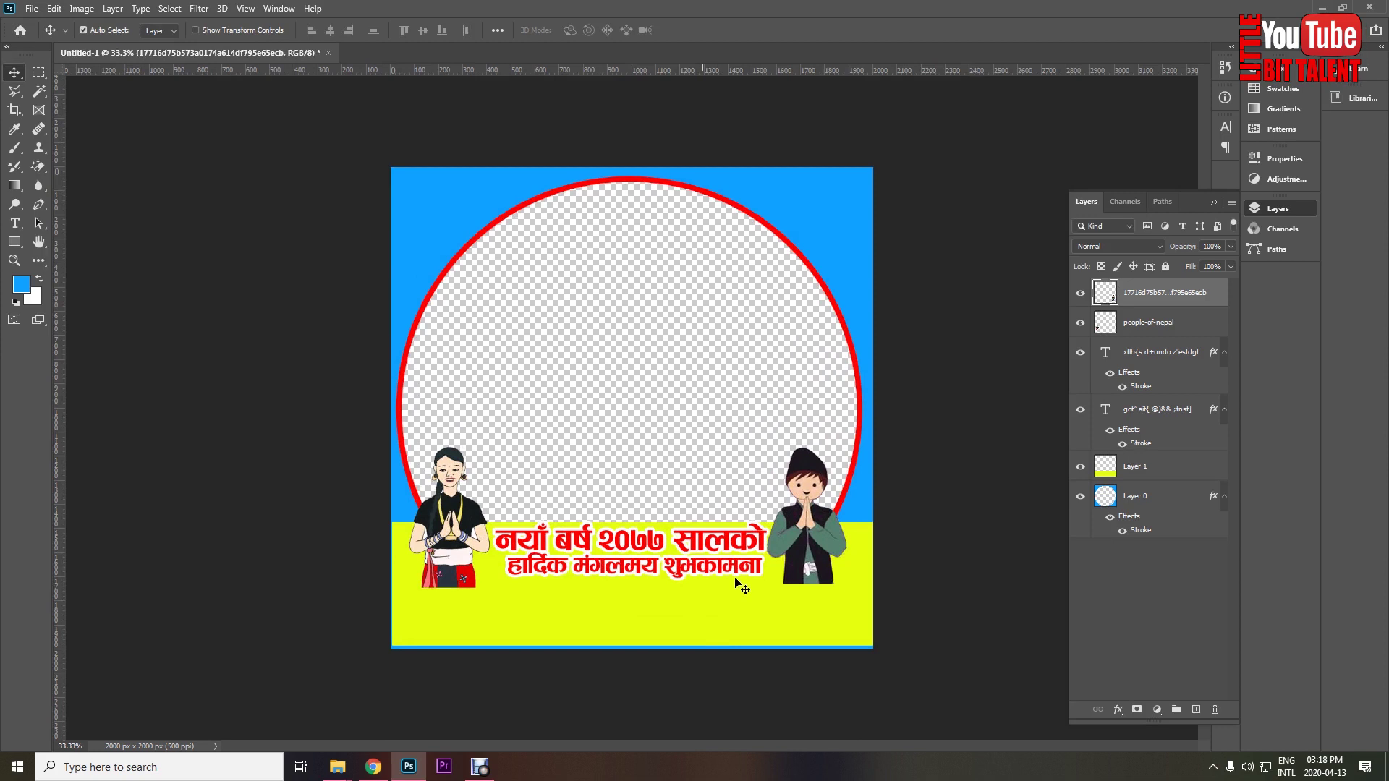
{"action": "left_click", "coordinate": [782, 600]}
{"action": "left_click", "coordinate": [820, 573]}
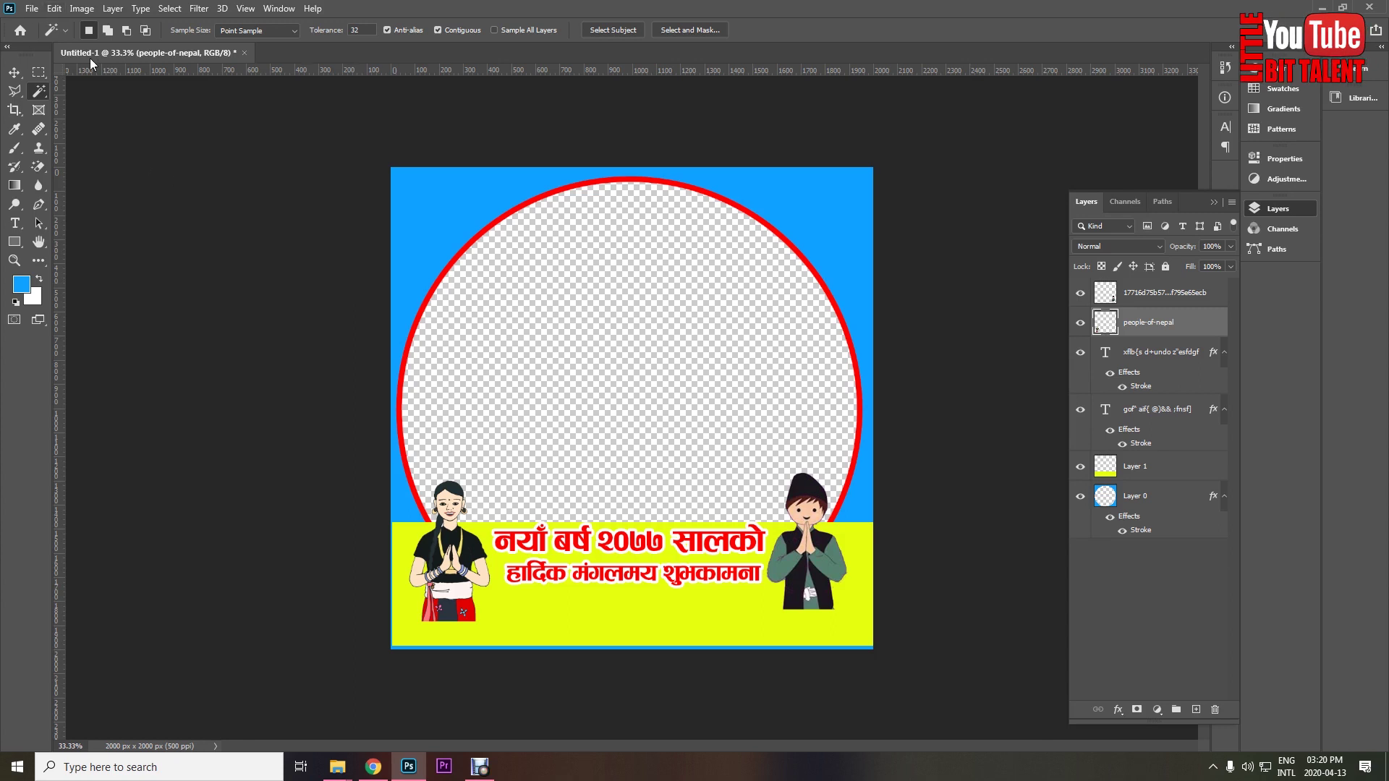
Save the finished frame to the Desktop as a PNG file named Happy new year.
{"action": "left_click", "coordinate": [31, 8]}
{"action": "left_click", "coordinate": [44, 172]}
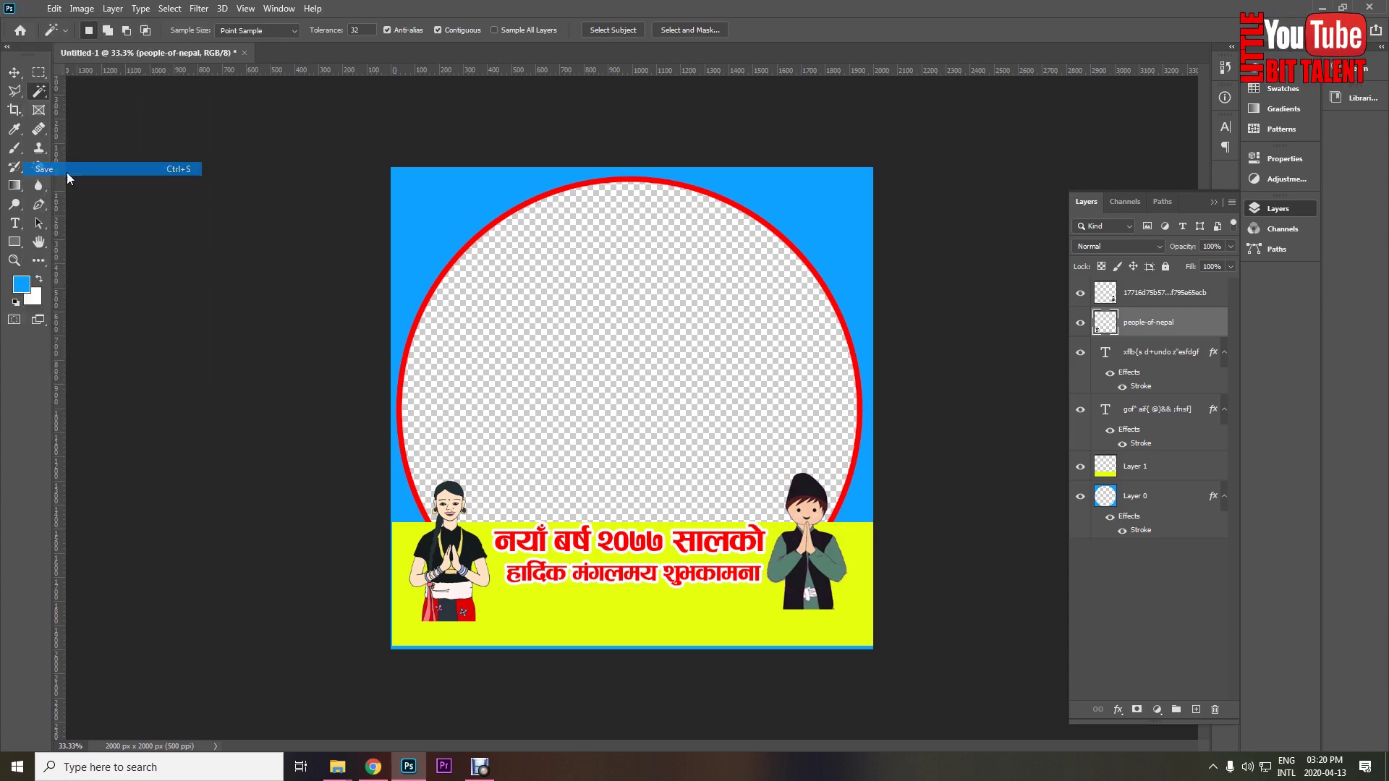
{"action": "left_click", "coordinate": [801, 513]}
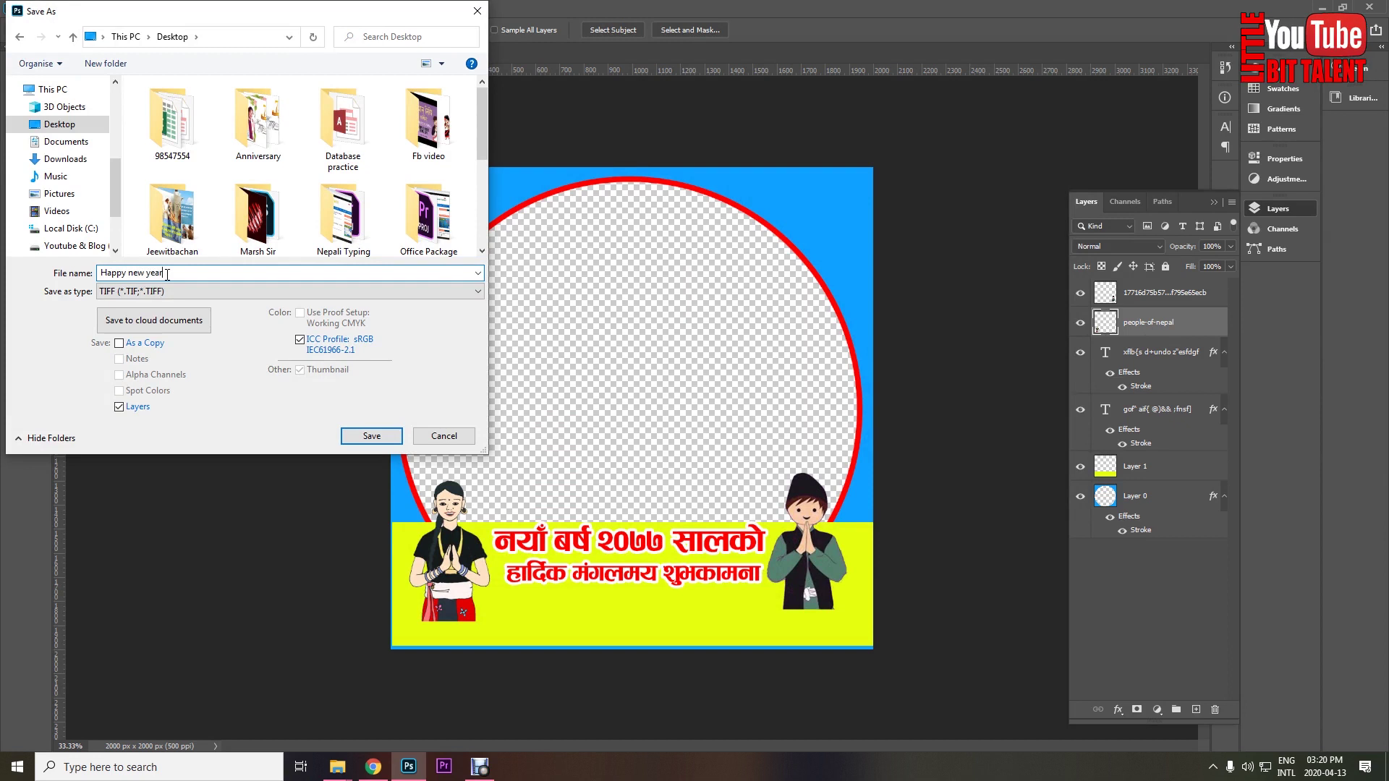
{"action": "left_click", "coordinate": [185, 292]}
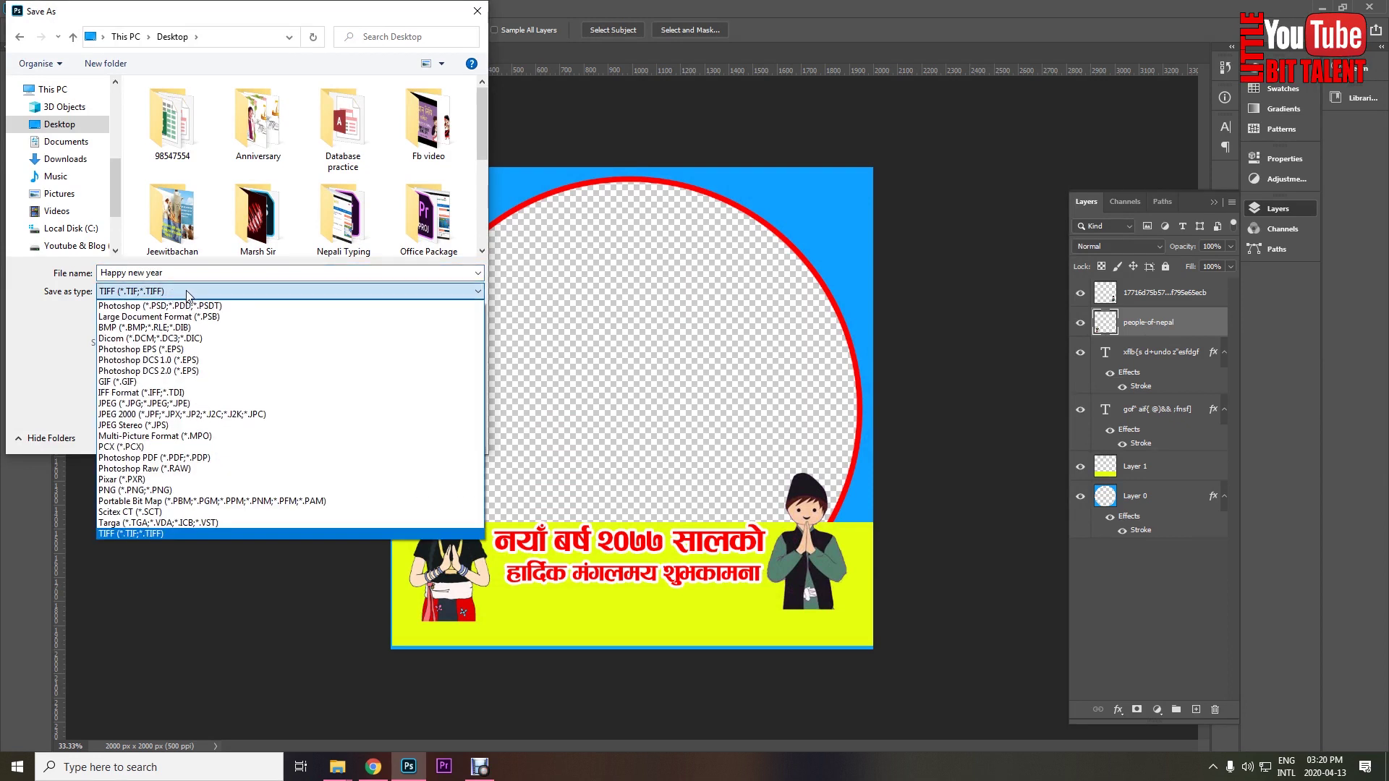
{"action": "left_click", "coordinate": [185, 295]}
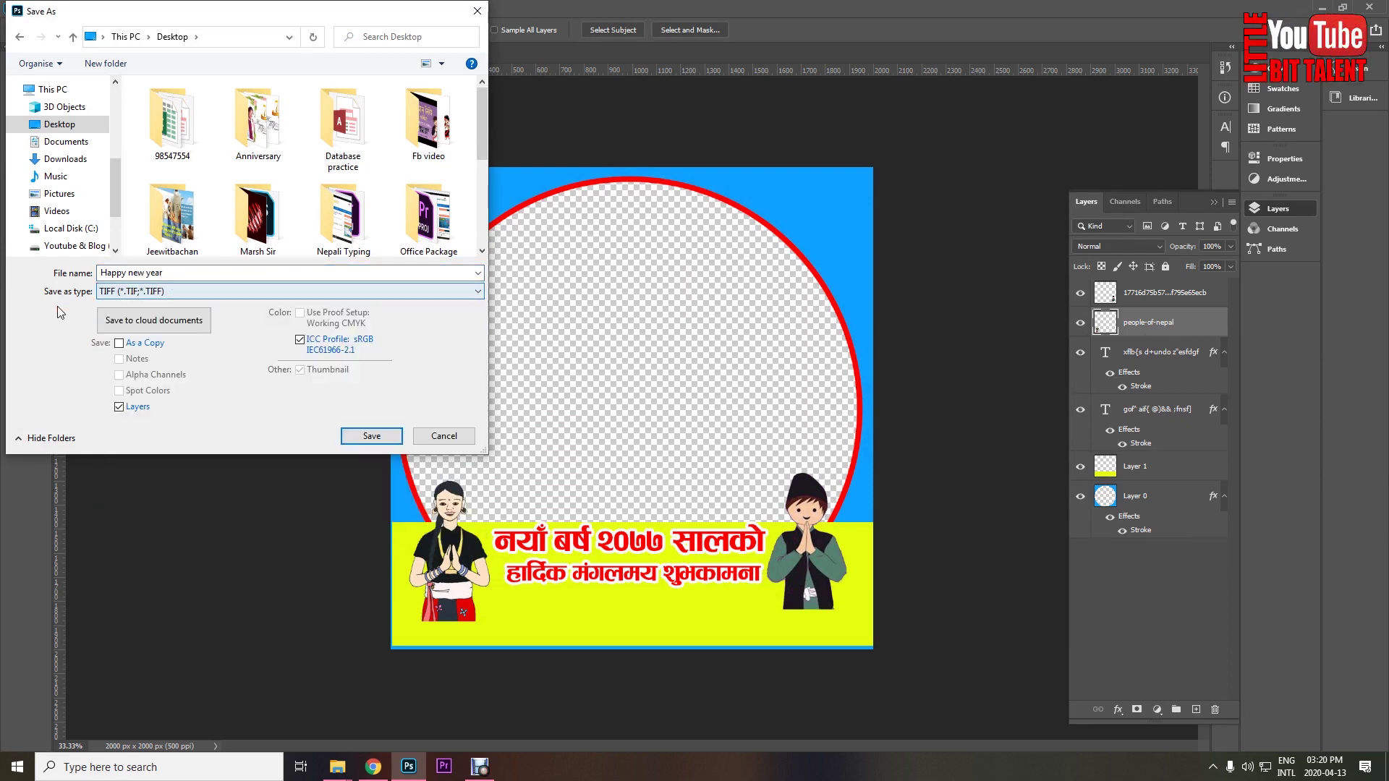
{"action": "left_click", "coordinate": [122, 293]}
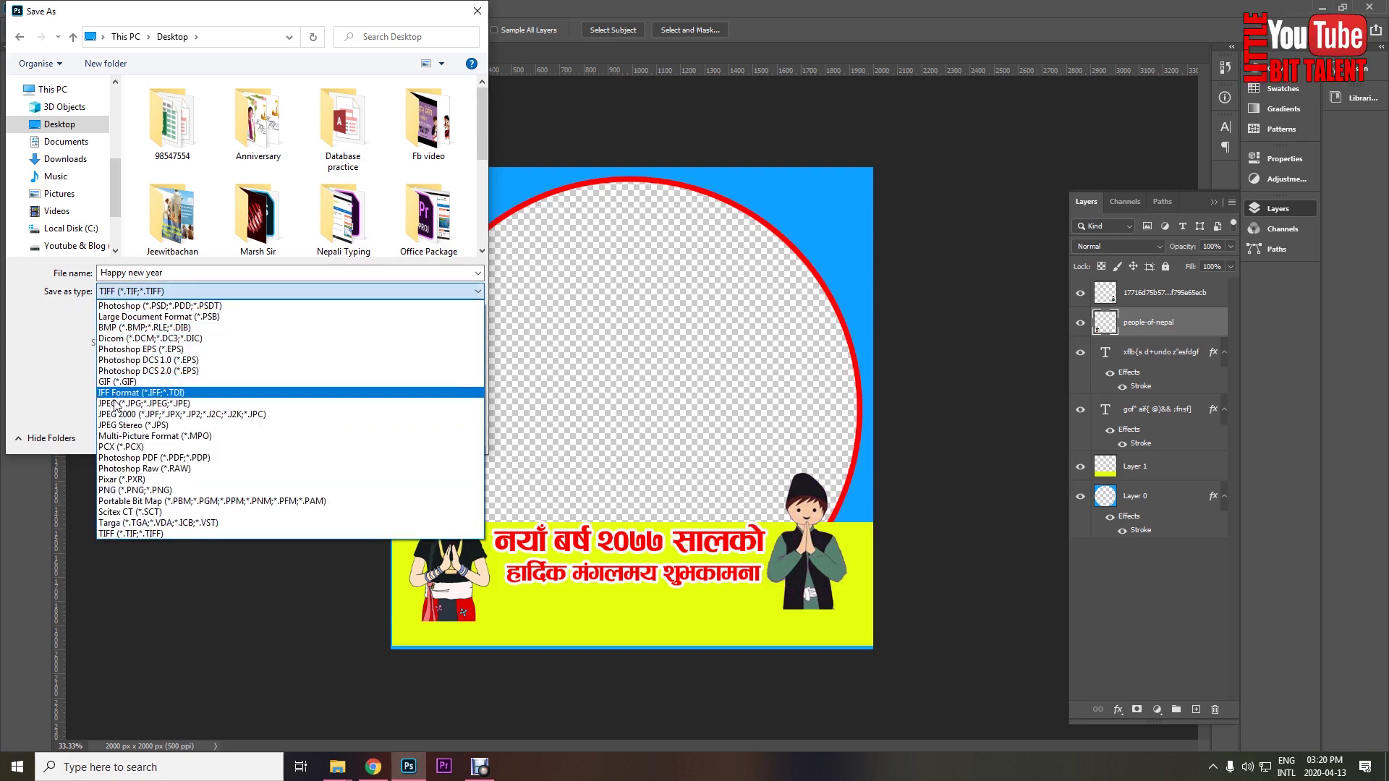
{"action": "left_click", "coordinate": [126, 491]}
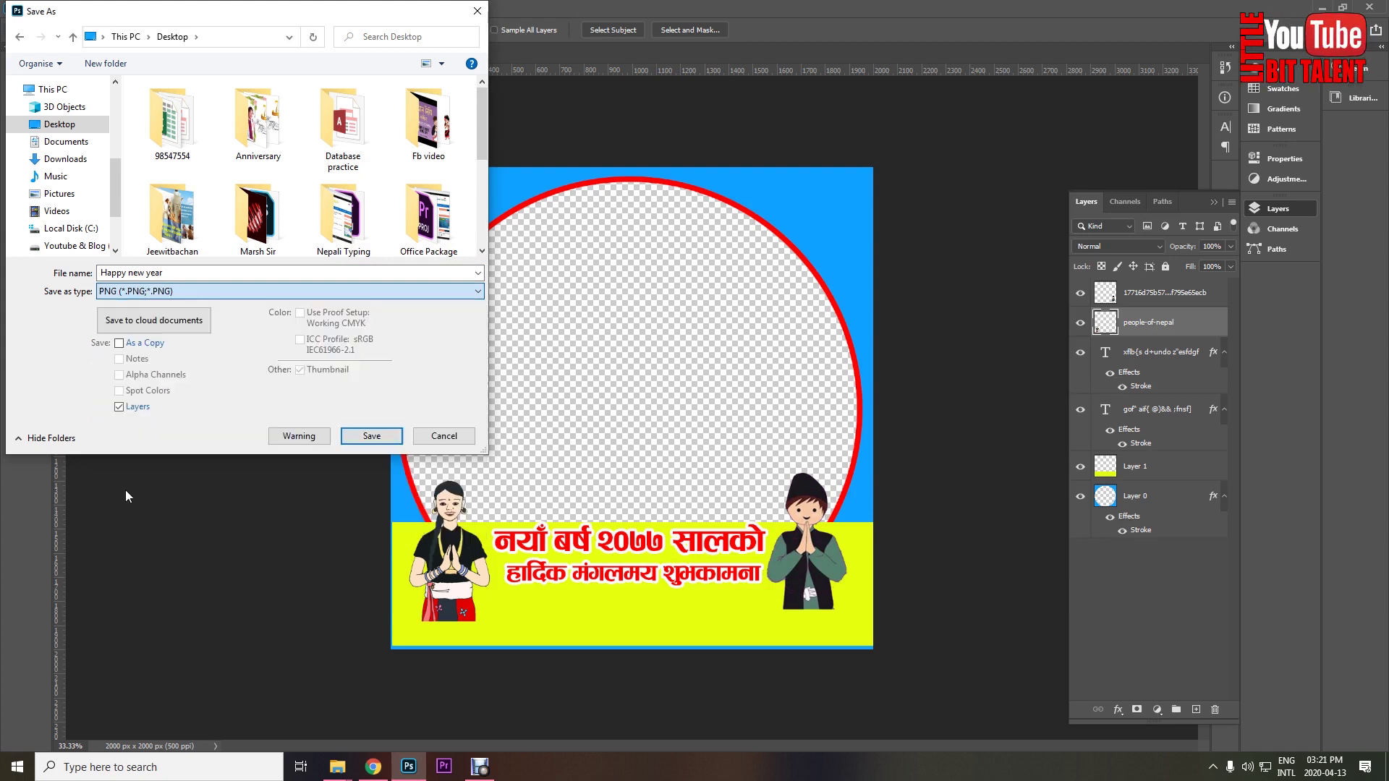
{"action": "left_click", "coordinate": [369, 440]}
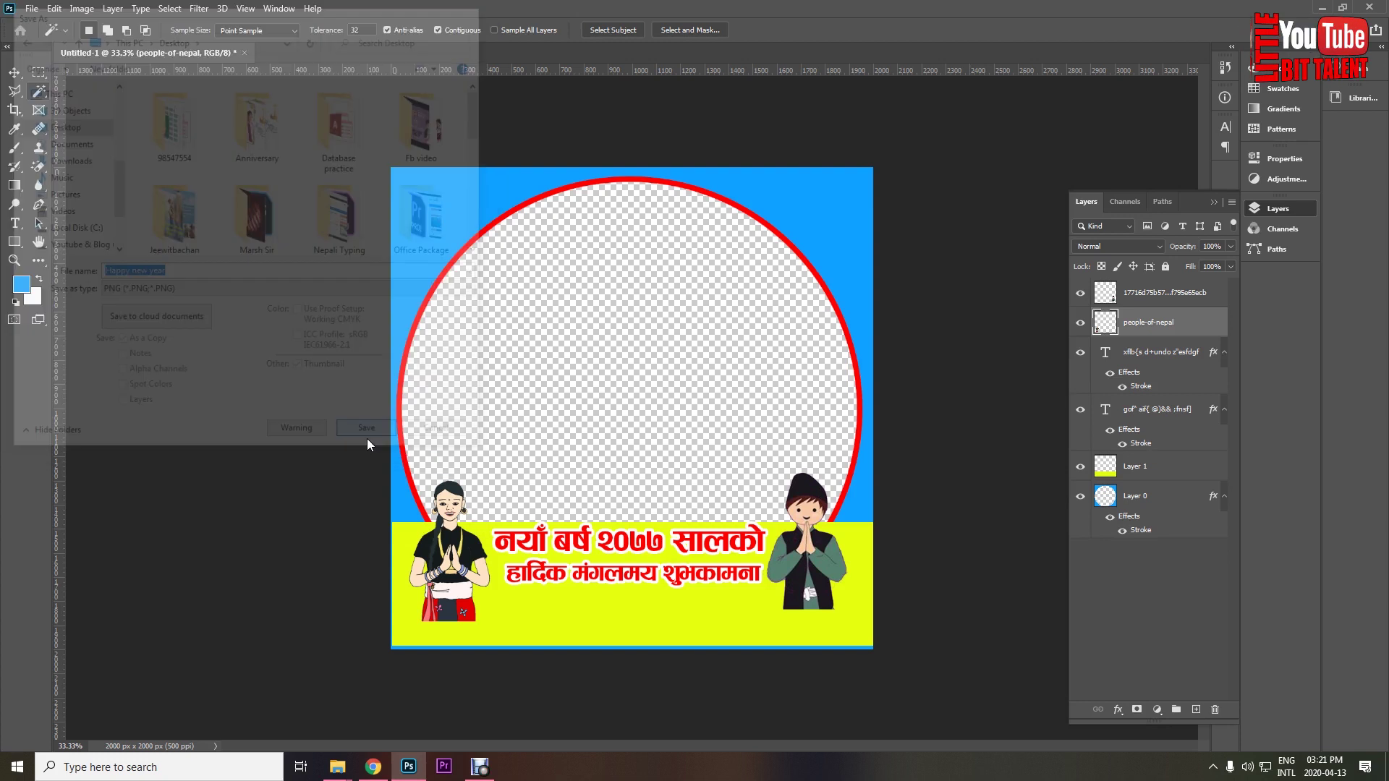
{"action": "left_click", "coordinate": [765, 231]}
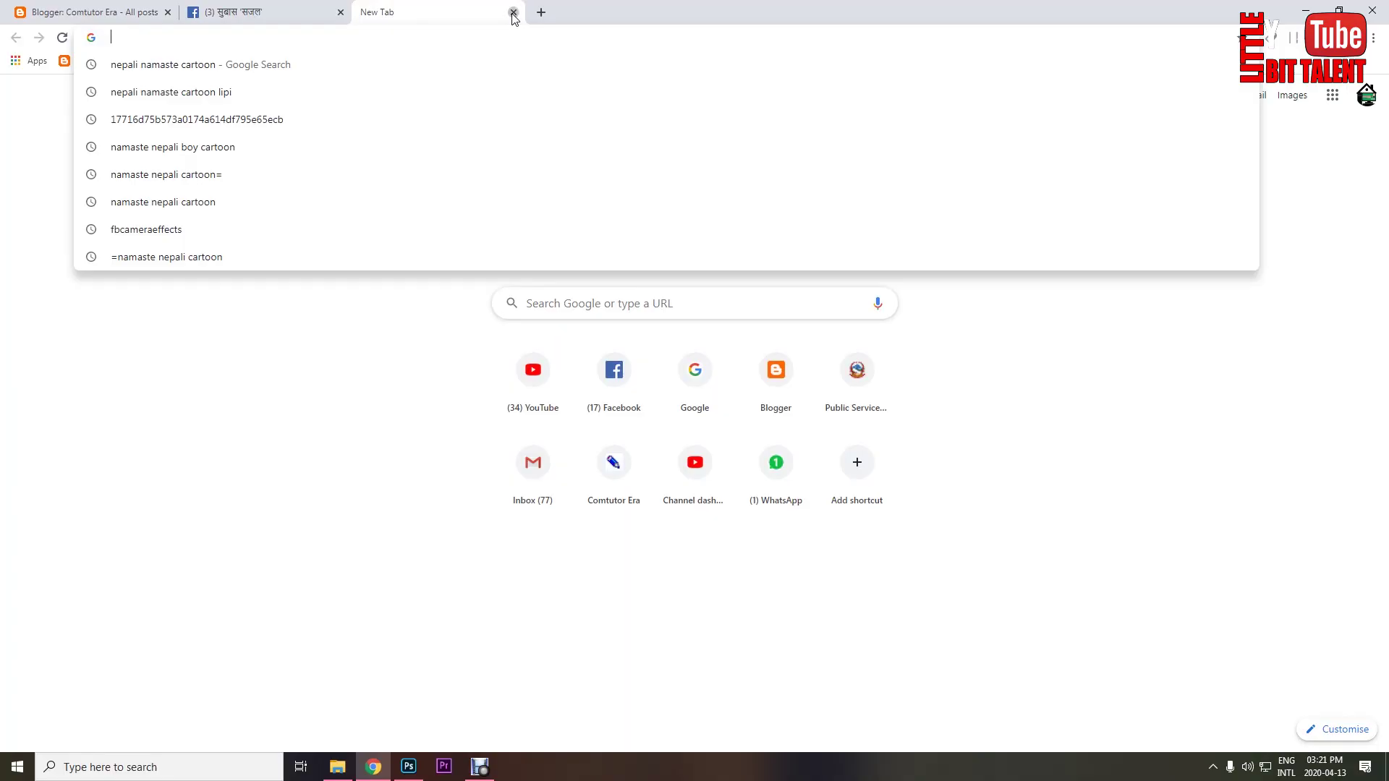
Search for fbcameraeffects in a new Chrome tab and open the Facebook Frame Studio developers page.
{"action": "left_click", "coordinate": [511, 12]}
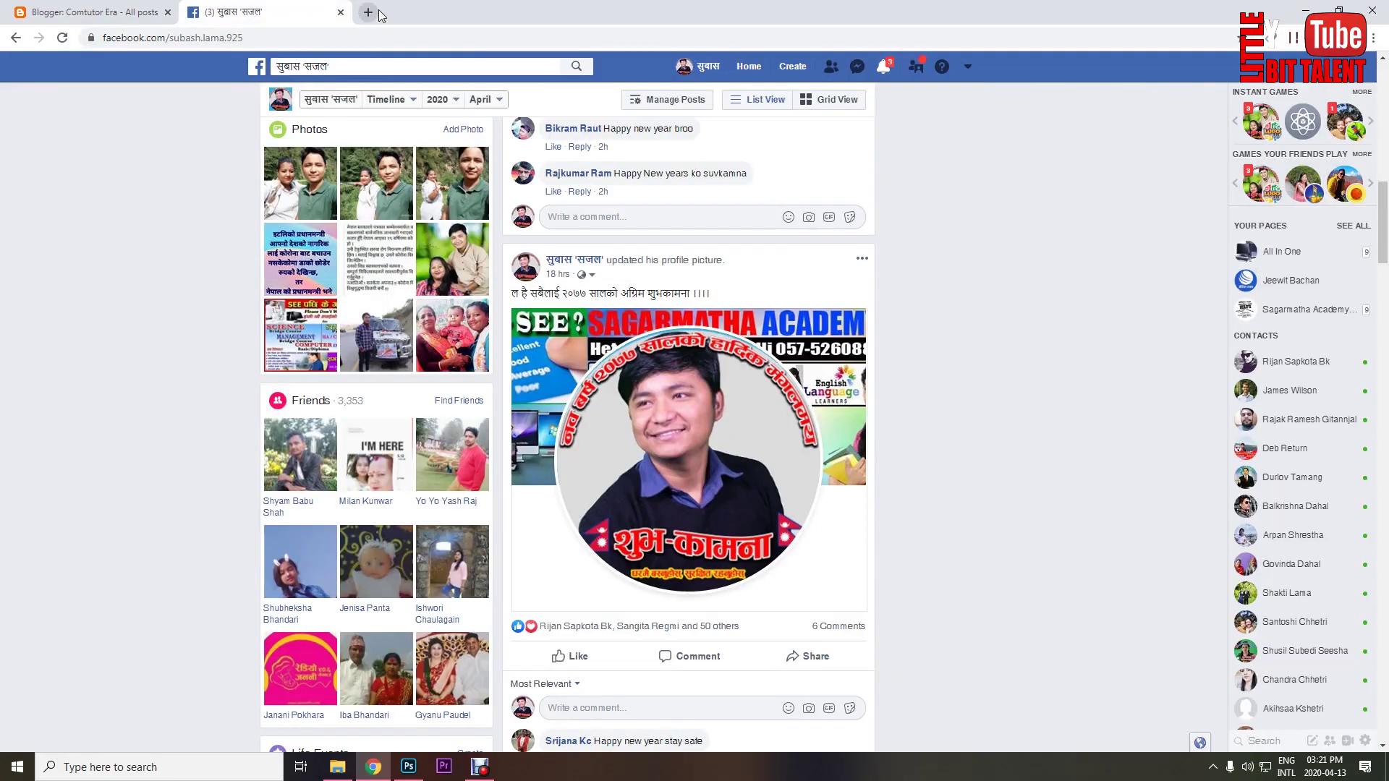
{"action": "left_click", "coordinate": [368, 12]}
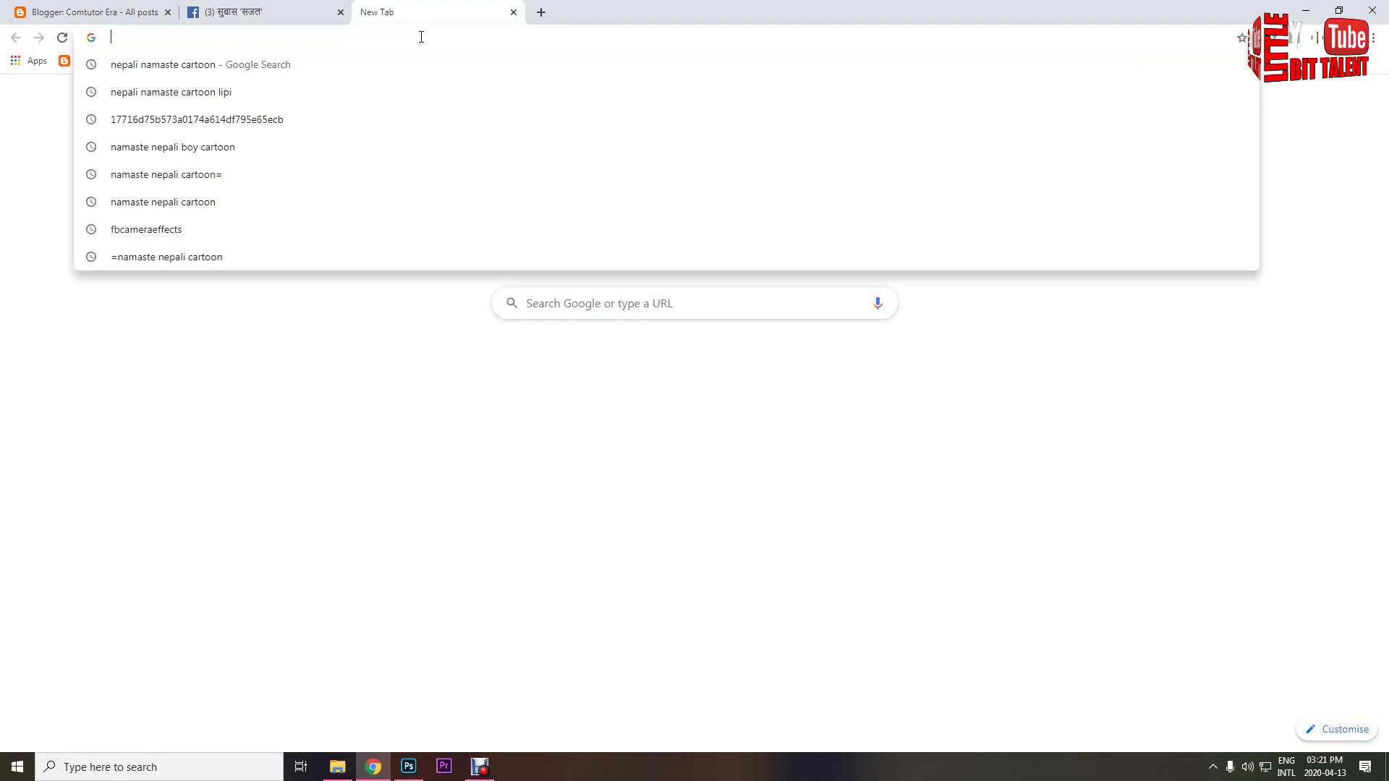
{"action": "type", "text": "fbcameraeffects"}
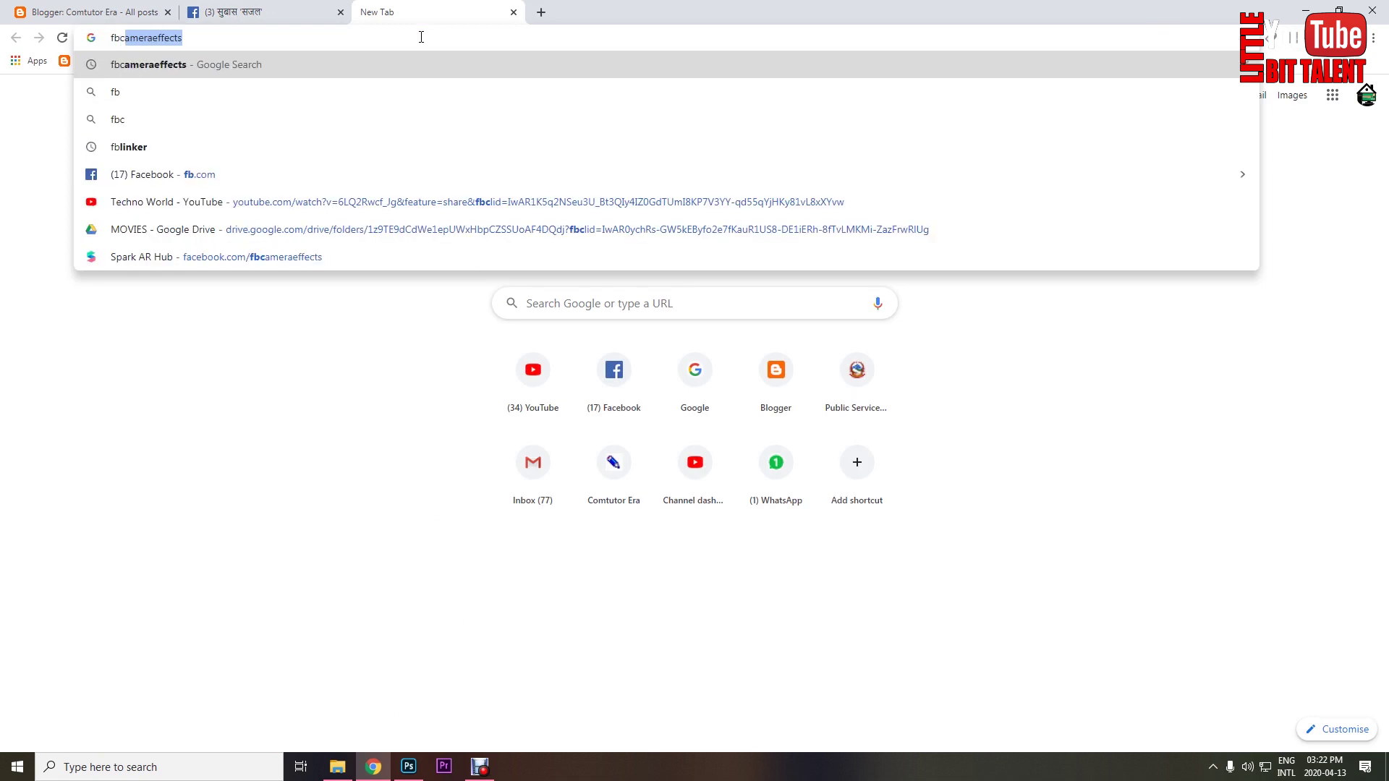
{"action": "key", "text": "Right"}
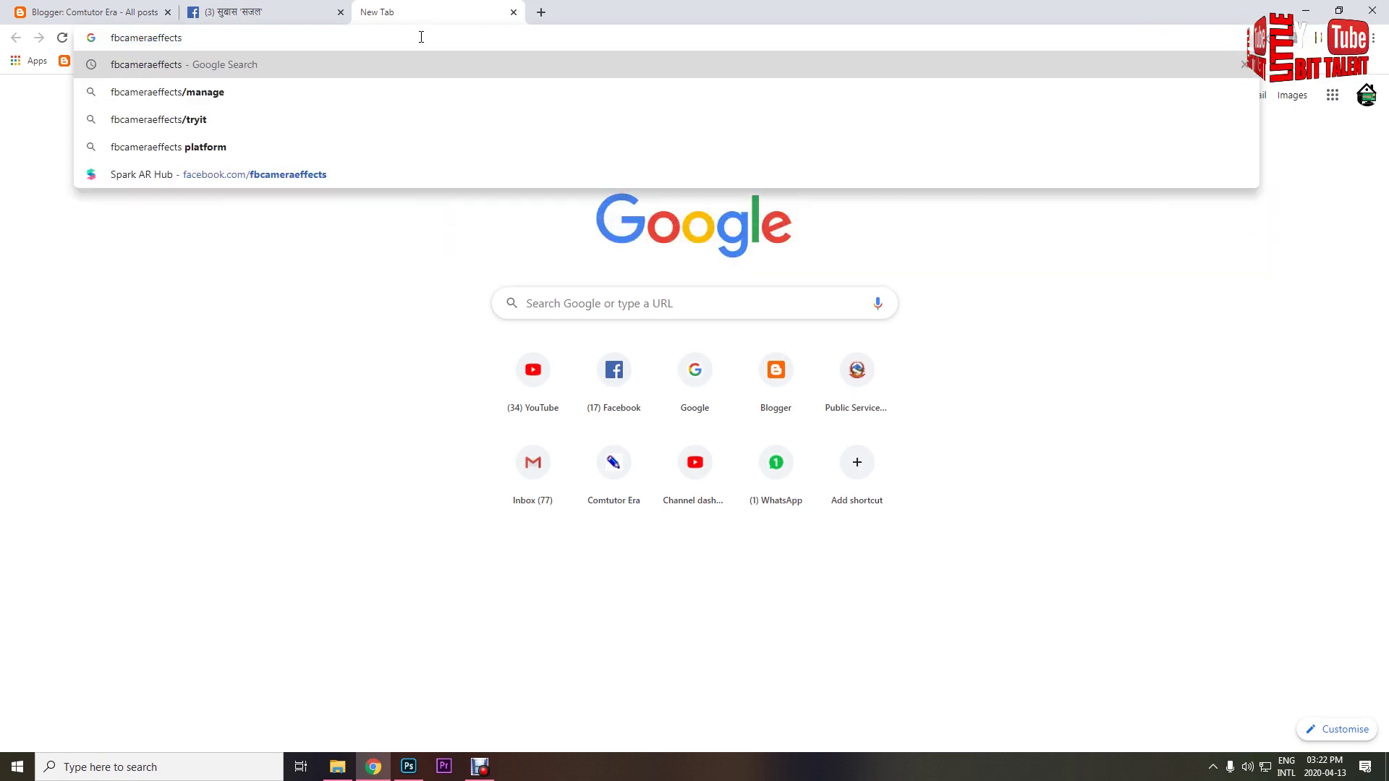
{"action": "key", "text": "Return"}
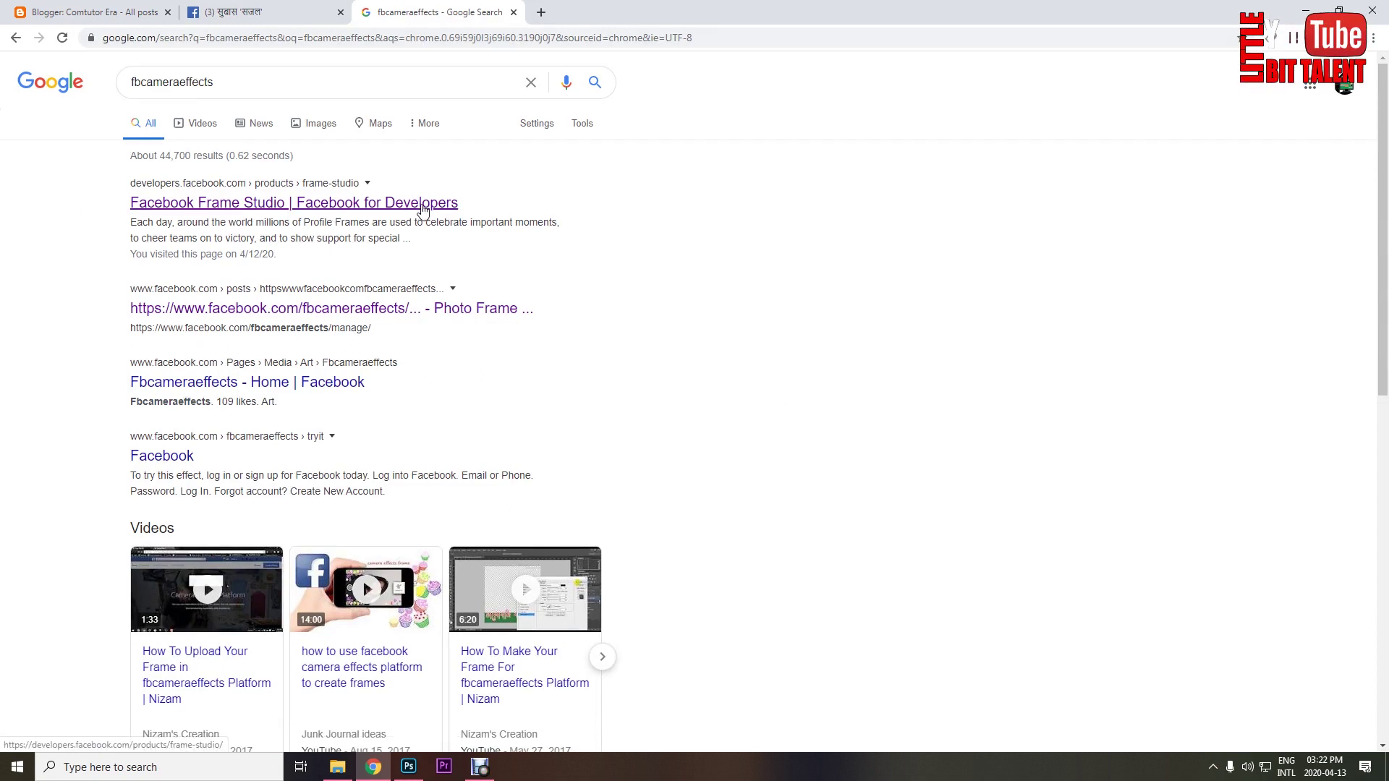
{"action": "left_click", "coordinate": [334, 203]}
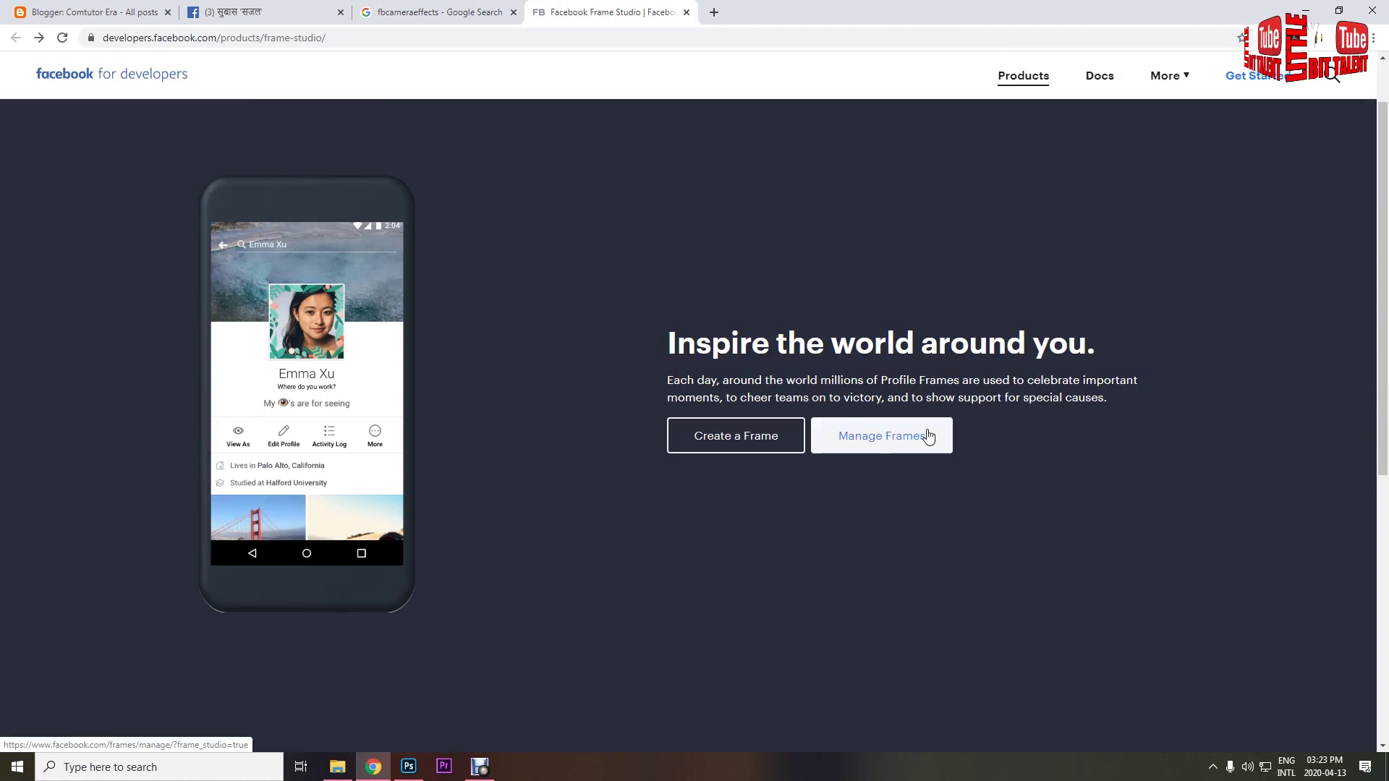
Start a new frame for profile pictures in Frame Studio and upload the Happy new year PNG from the Desktop as its art.
{"action": "left_click", "coordinate": [882, 447]}
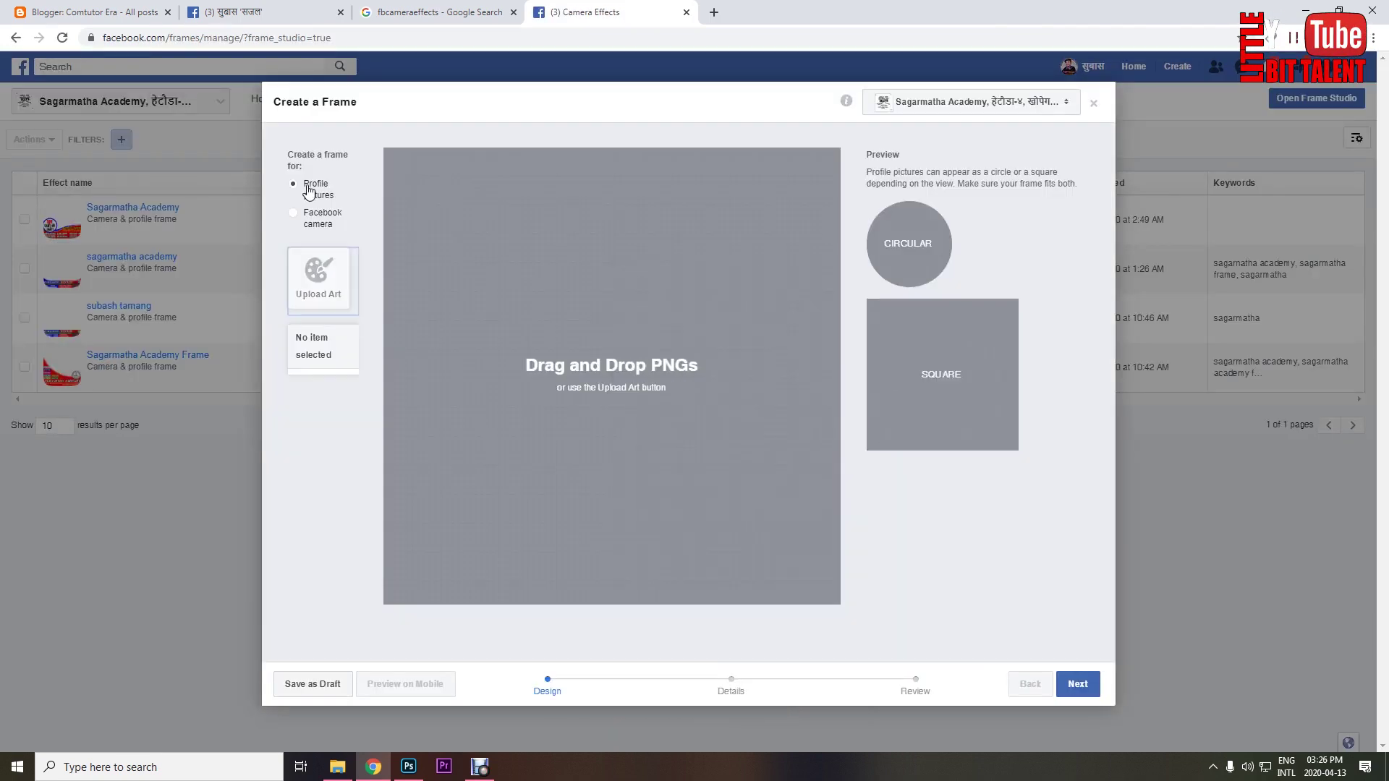
{"action": "left_click", "coordinate": [319, 284]}
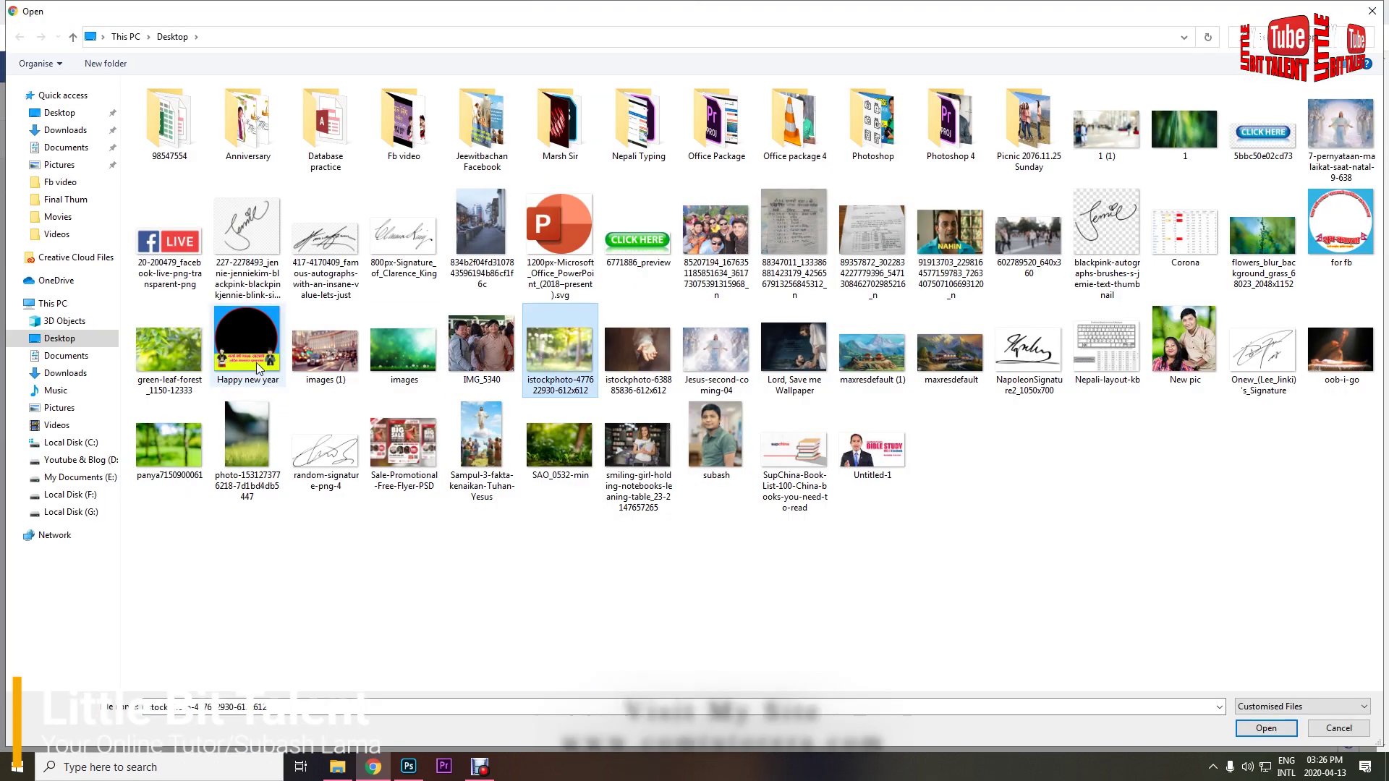
{"action": "left_click", "coordinate": [256, 363]}
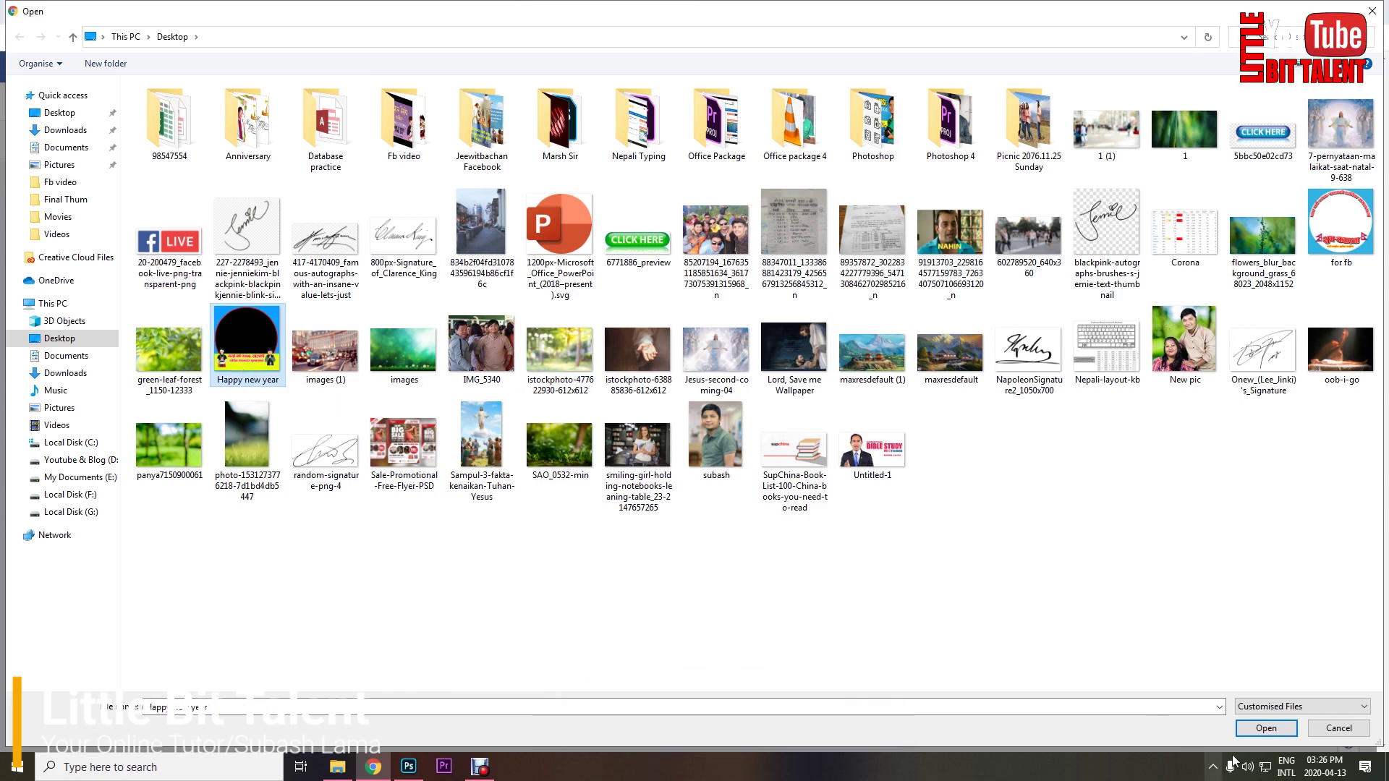
{"action": "left_click", "coordinate": [1266, 728]}
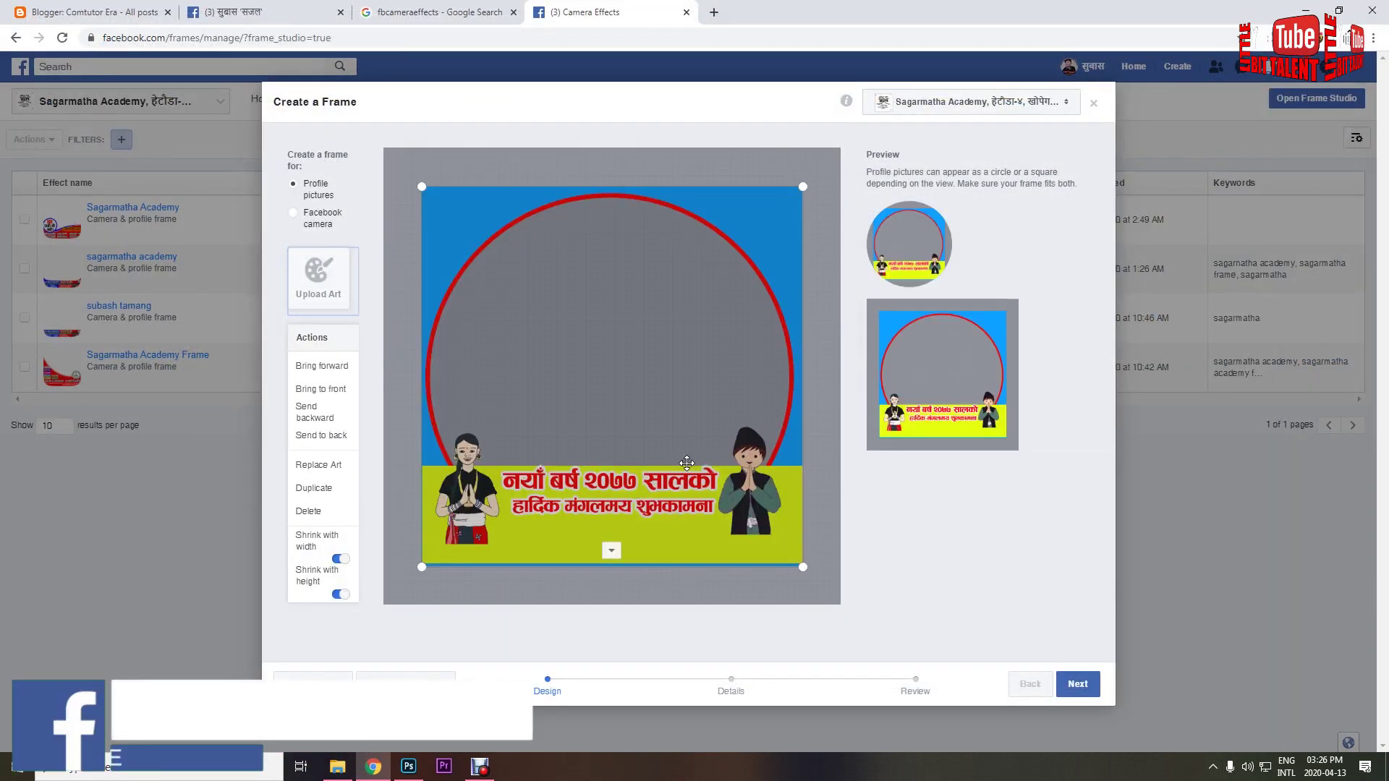
Enlarge and align the uploaded art to cover the whole frame canvas, and check the circular profile preview.
{"action": "left_click_drag", "start_coordinate": [421, 568], "coordinate": [395, 595]}
{"action": "left_click_drag", "start_coordinate": [807, 595], "coordinate": [841, 629]}
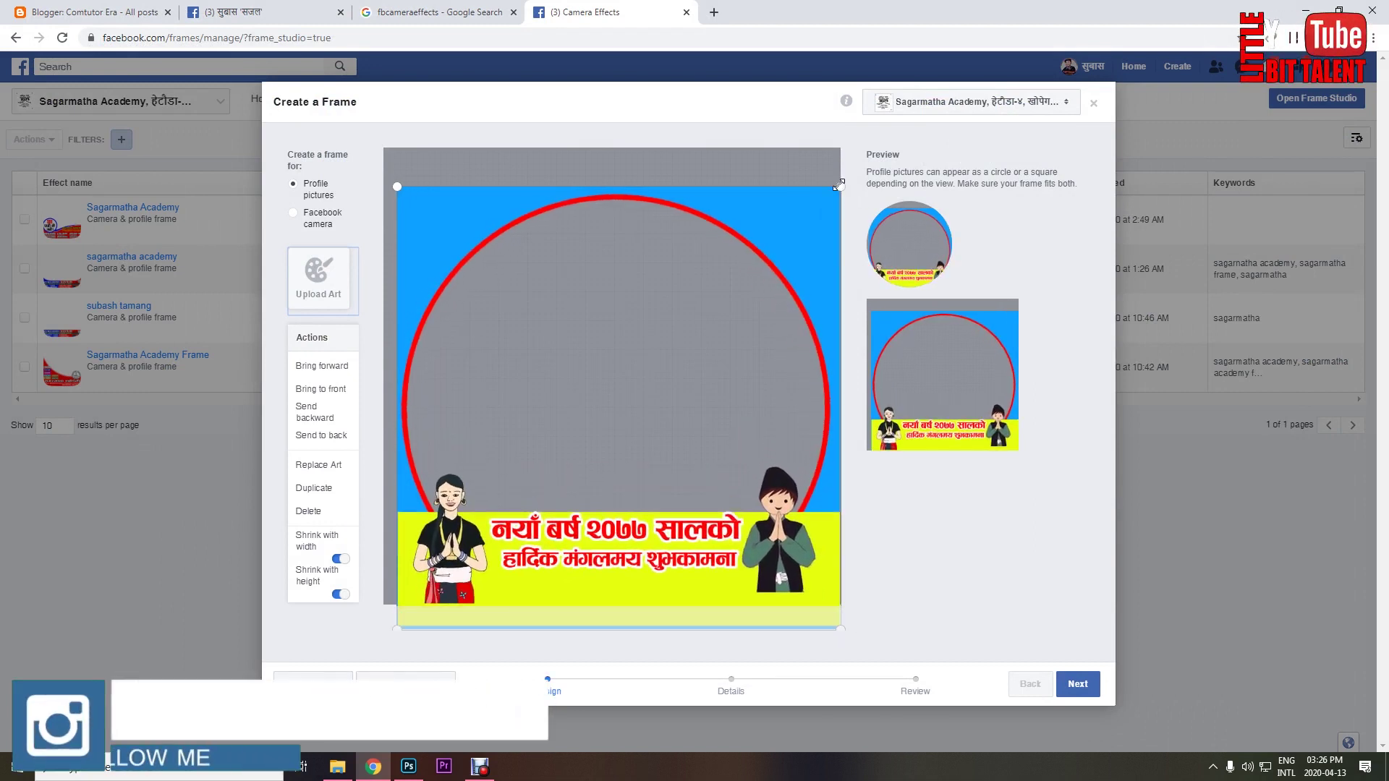
{"action": "left_click_drag", "start_coordinate": [840, 187], "coordinate": [845, 159]}
{"action": "left_click_drag", "start_coordinate": [776, 186], "coordinate": [762, 172]}
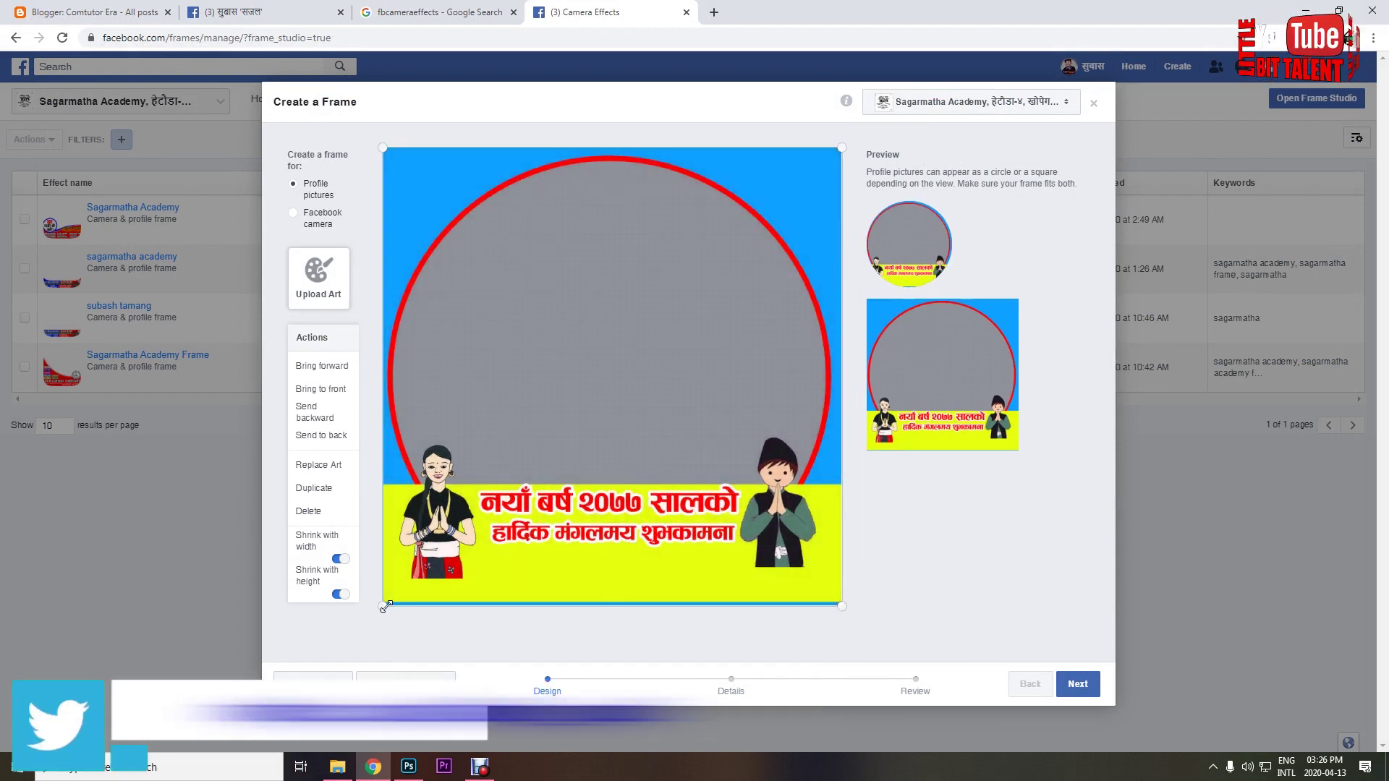
{"action": "left_click_drag", "start_coordinate": [384, 606], "coordinate": [376, 614]}
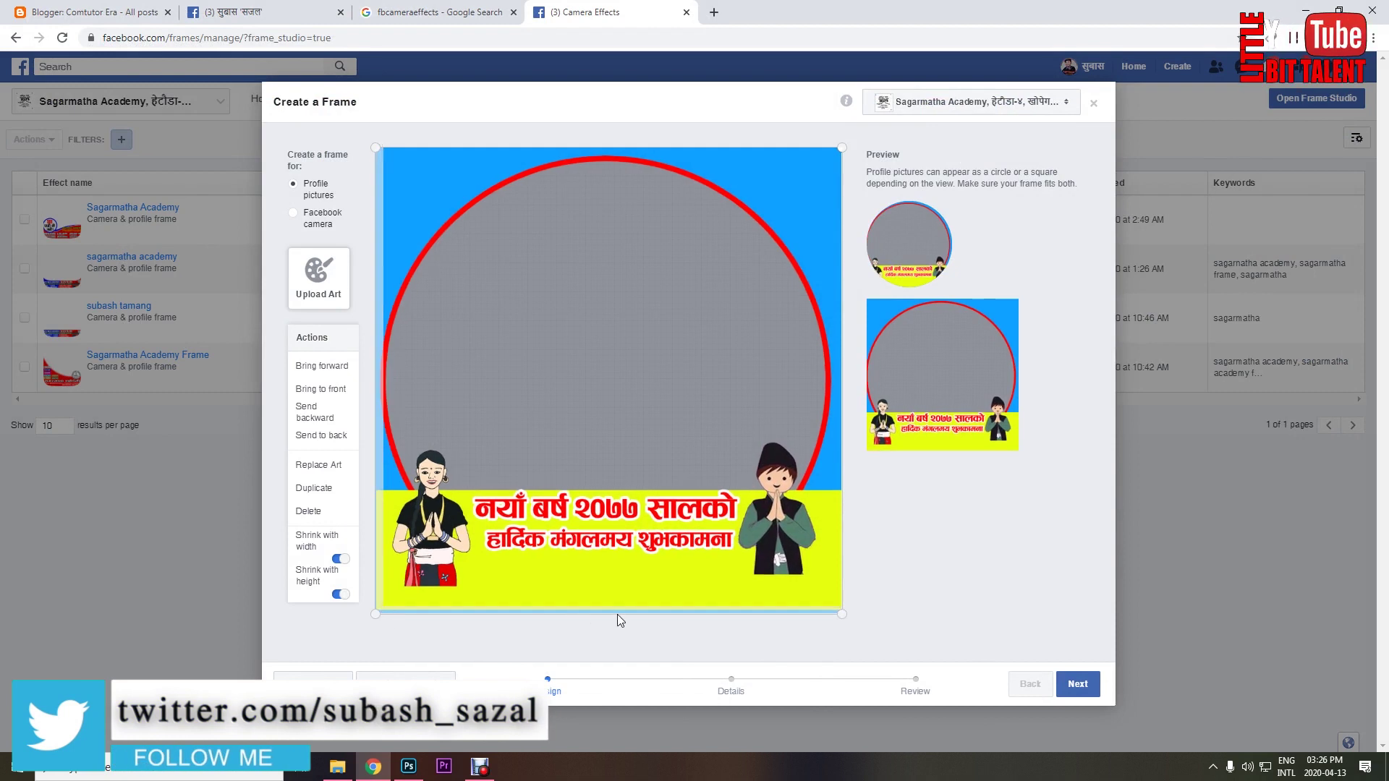
{"action": "mouse_move", "coordinate": [910, 259]}
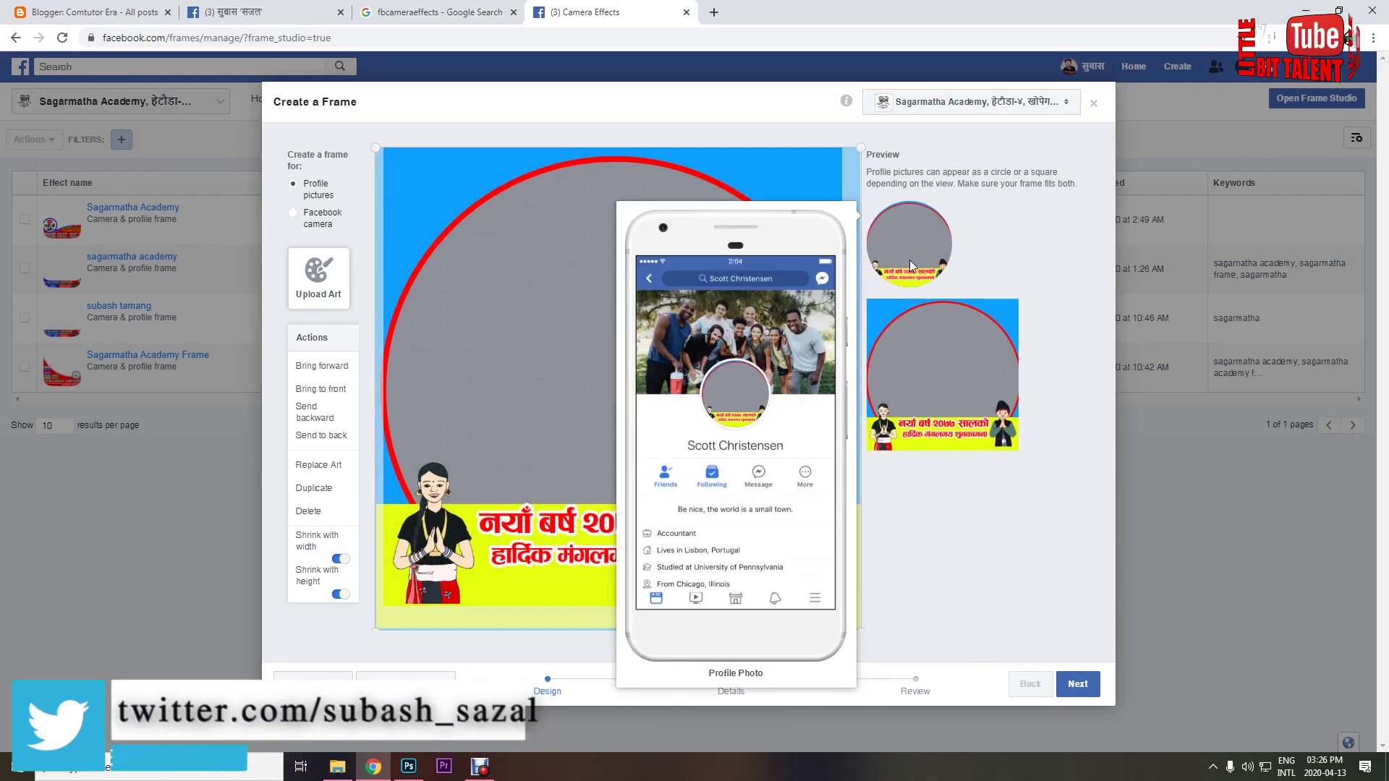